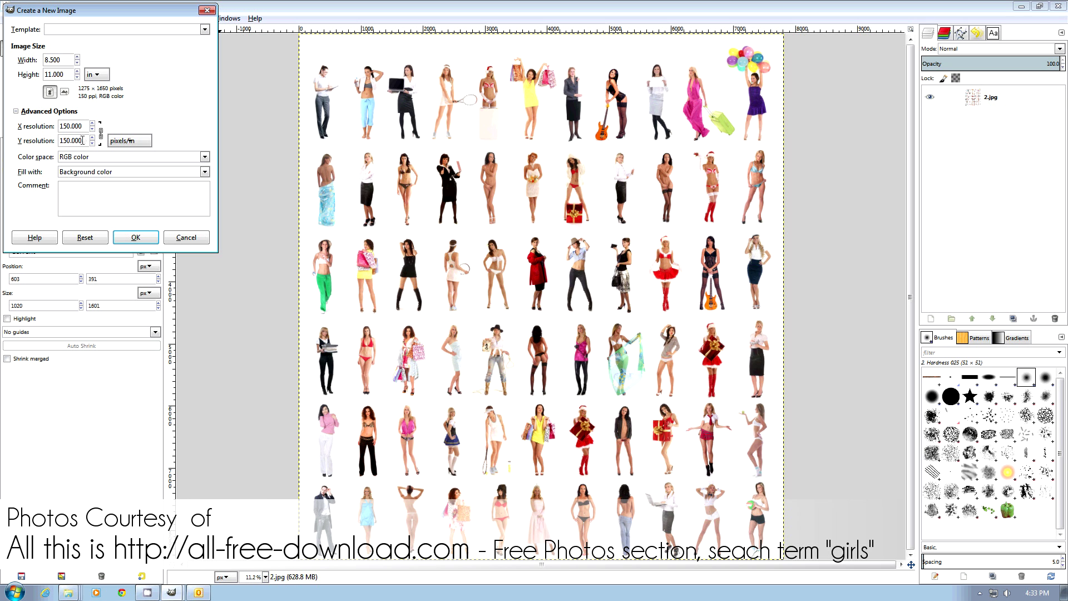
- Create the new 8.5 × 11 inch RGB image at 150 pixels per inch, filled with the background color
click(142, 243)
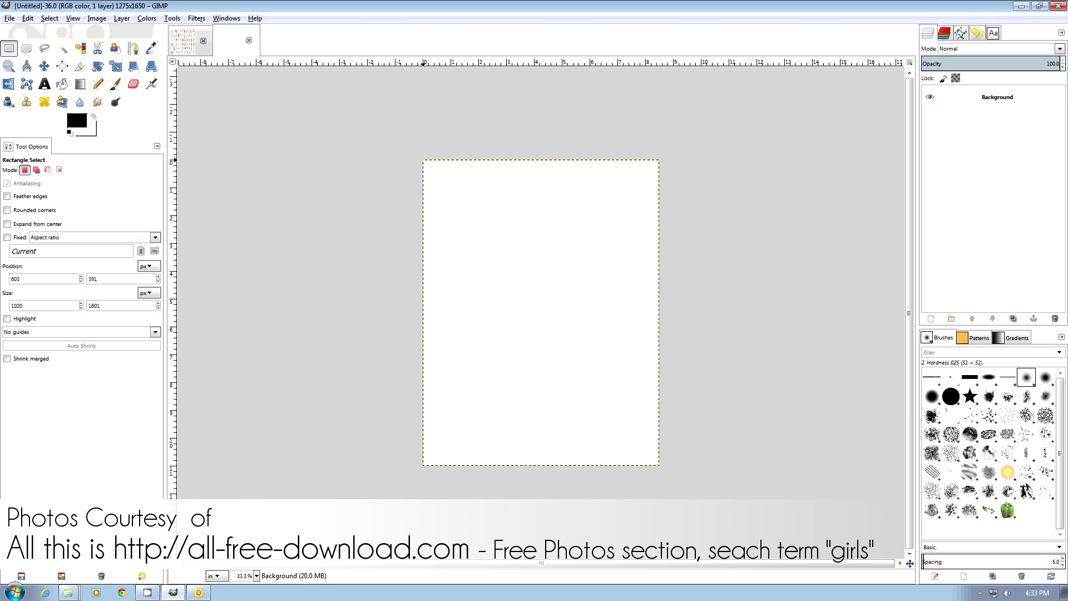
- In the 2.jpg photo sheet, make a rectangular selection of about 722 × 1230 px around the woman leaning on the orange guitar
click(183, 41)
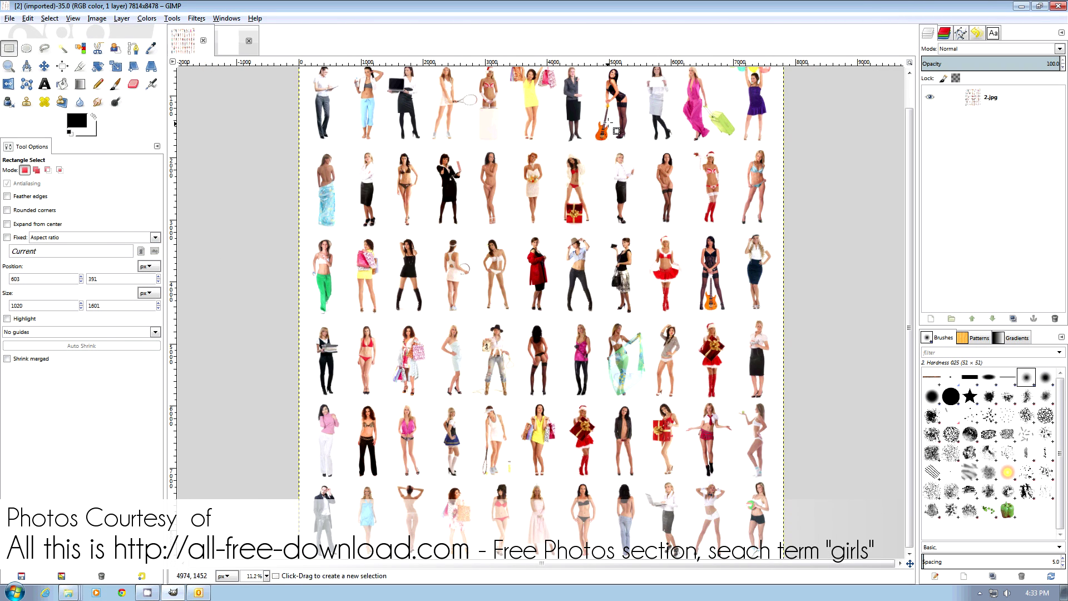
ctrl+scroll(612, 150, up, 7)
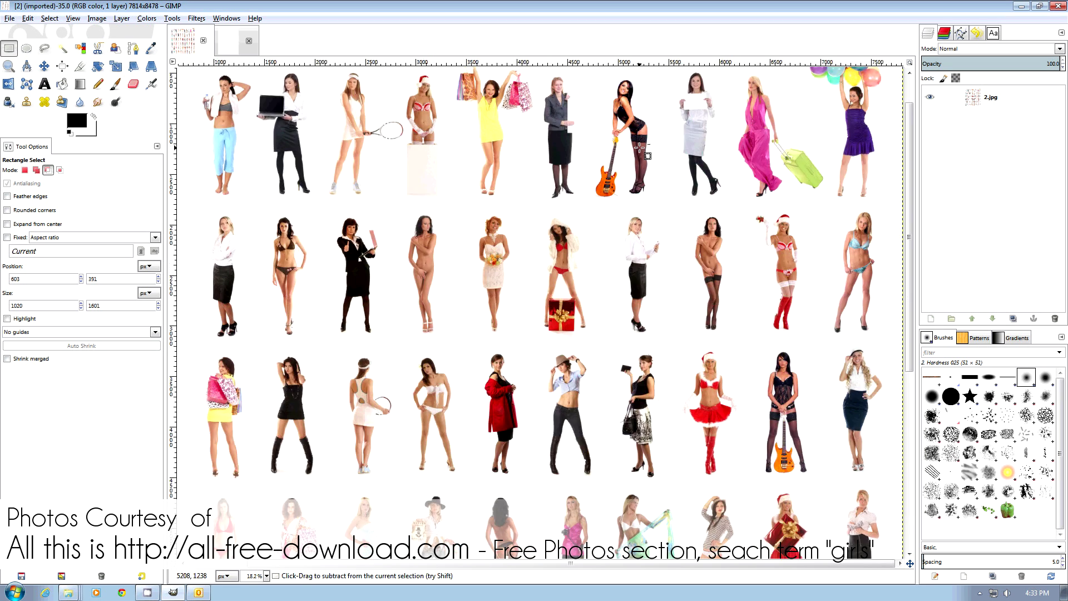
ctrl+scroll(634, 167, down, 2)
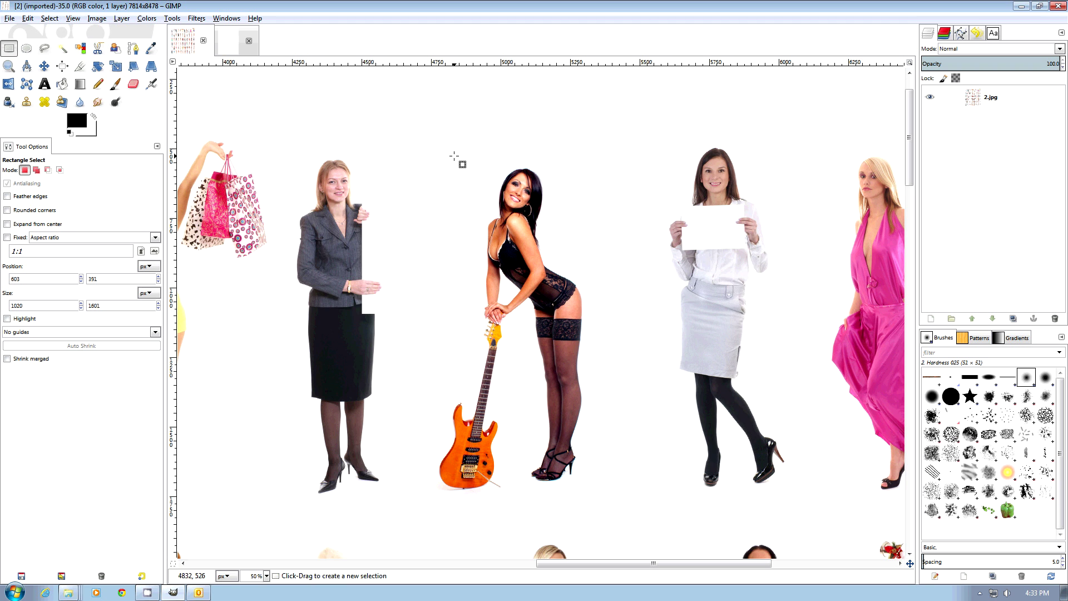
drag(455, 155, 632, 497)
drag(464, 416, 440, 416)
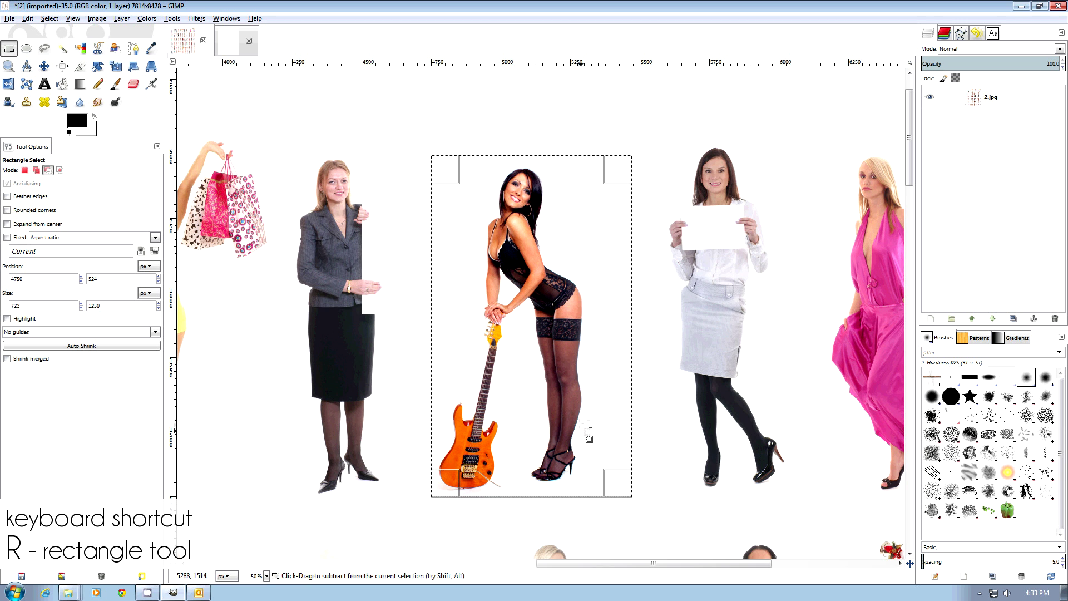
- Copy the selected woman with the guitar into the blank page and convert the floating selection to a new layer
key(ctrl+c)
click(228, 51)
key(ctrl+v)
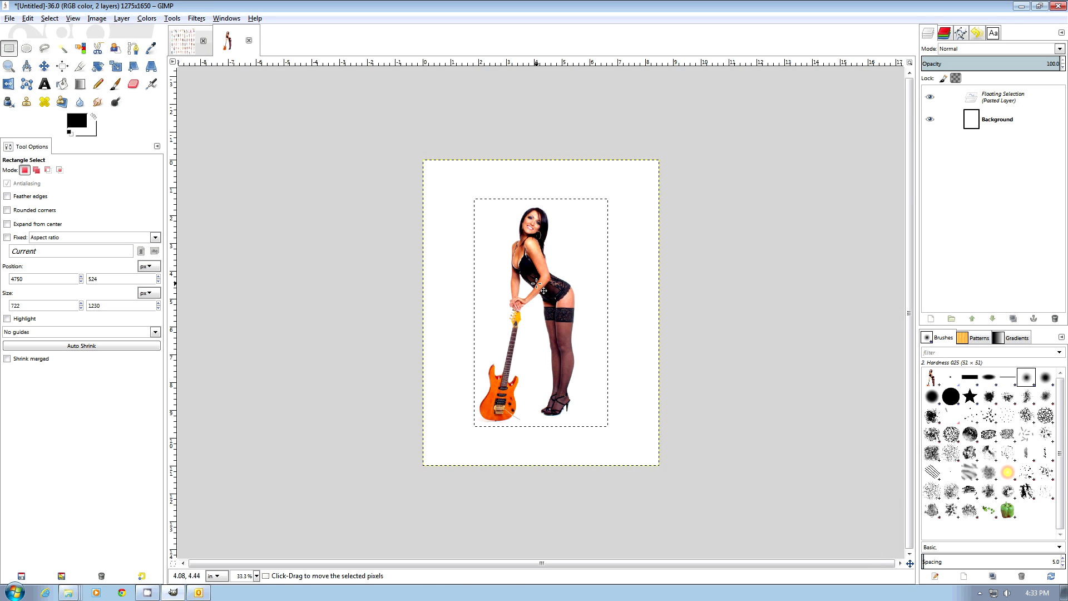
right_click(983, 103)
click(968, 123)
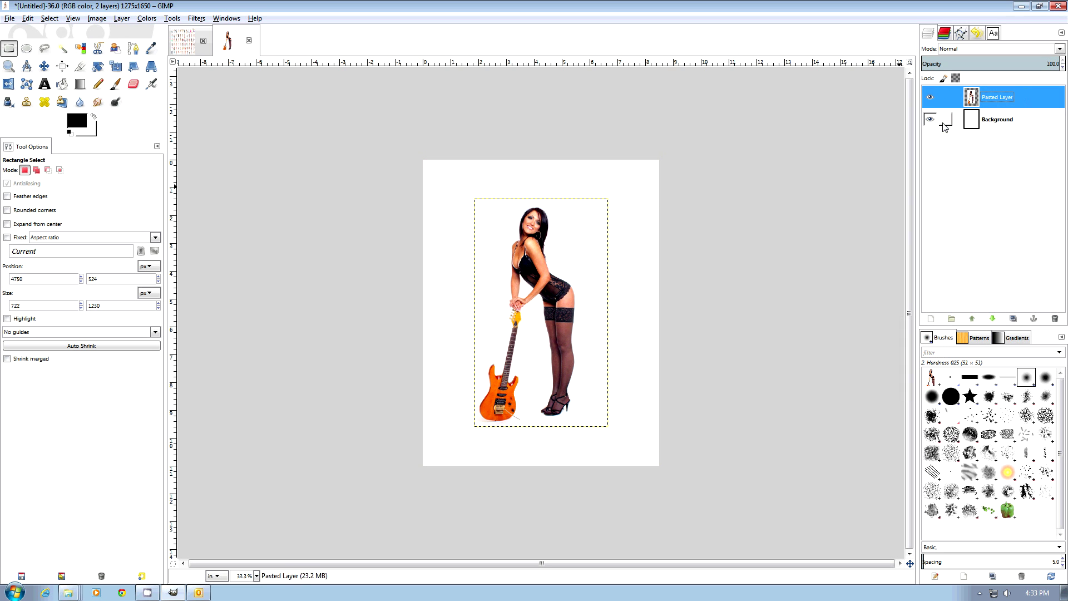
- Add the title text MAXIM in Trajan at 300 px and position it across the head of the page
click(45, 85)
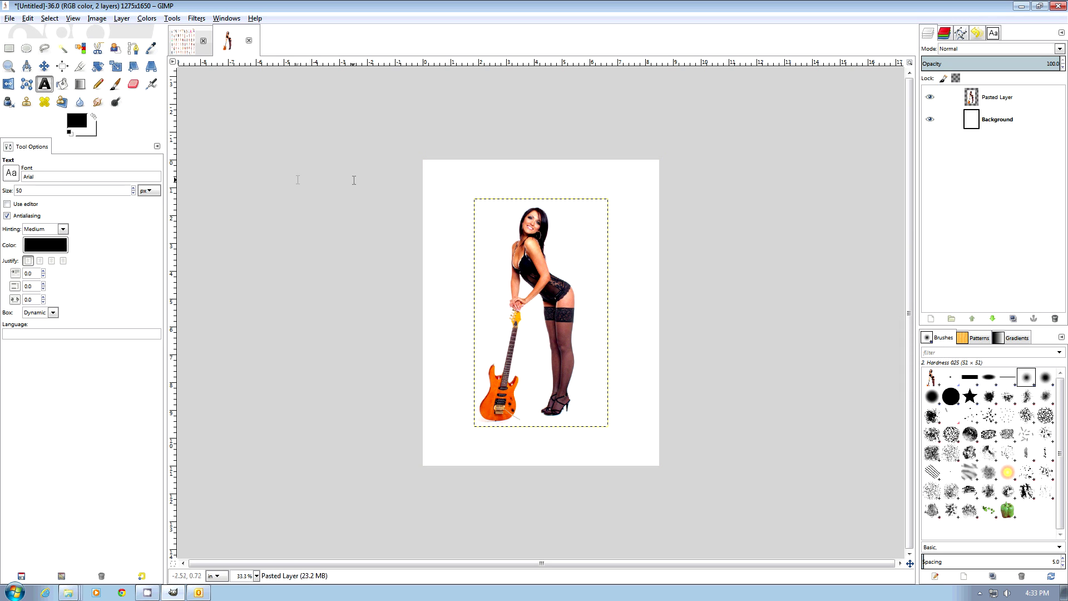
click(428, 182)
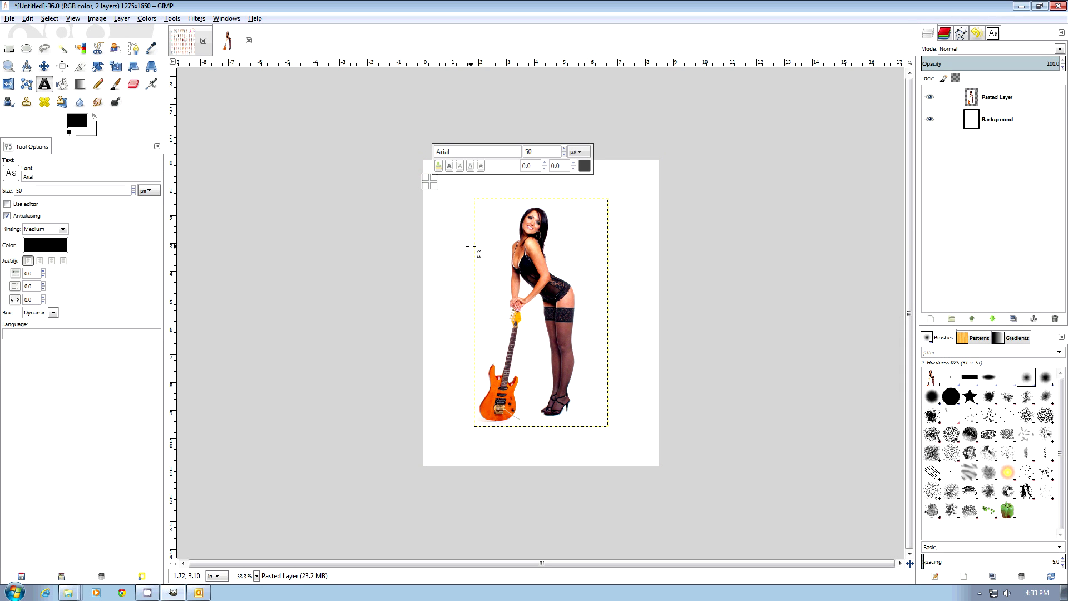
text(MAXIM)
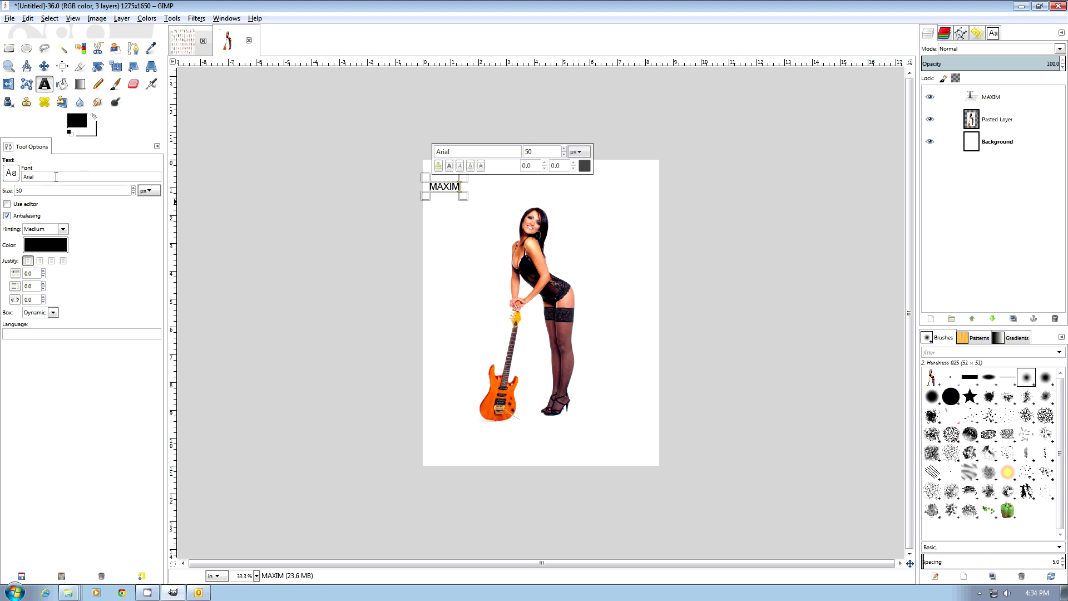
text(tr)
click(79, 245)
mouse_move(476, 230)
mouse_down()
mouse_move(474, 198)
mouse_move(474, 210)
mouse_up()
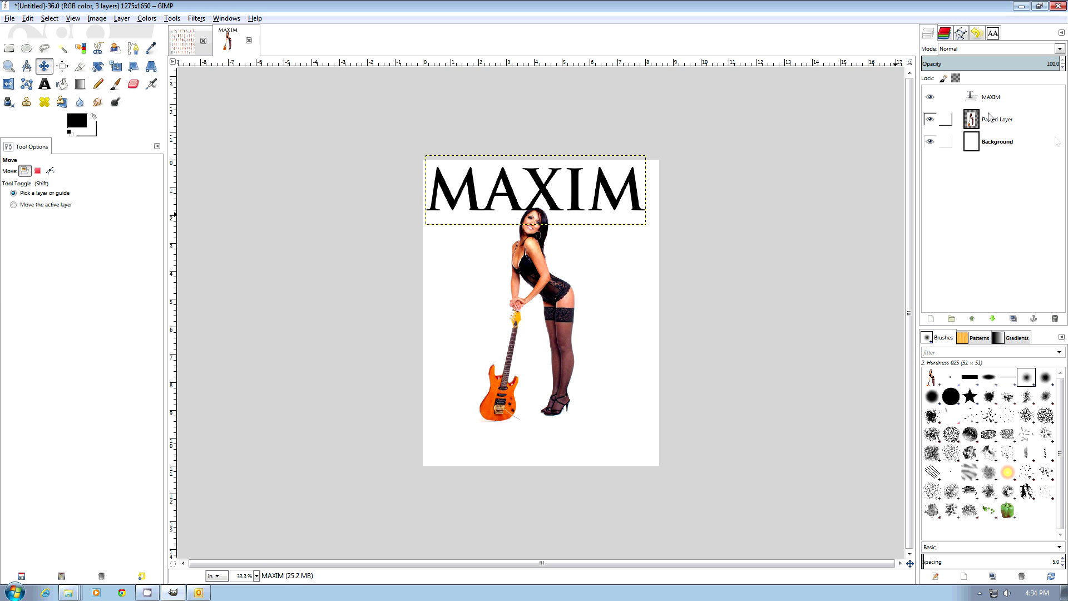
- Duplicate the MAXIM text layer and recolor the copy red (ff0000)
right_click(986, 104)
click(922, 172)
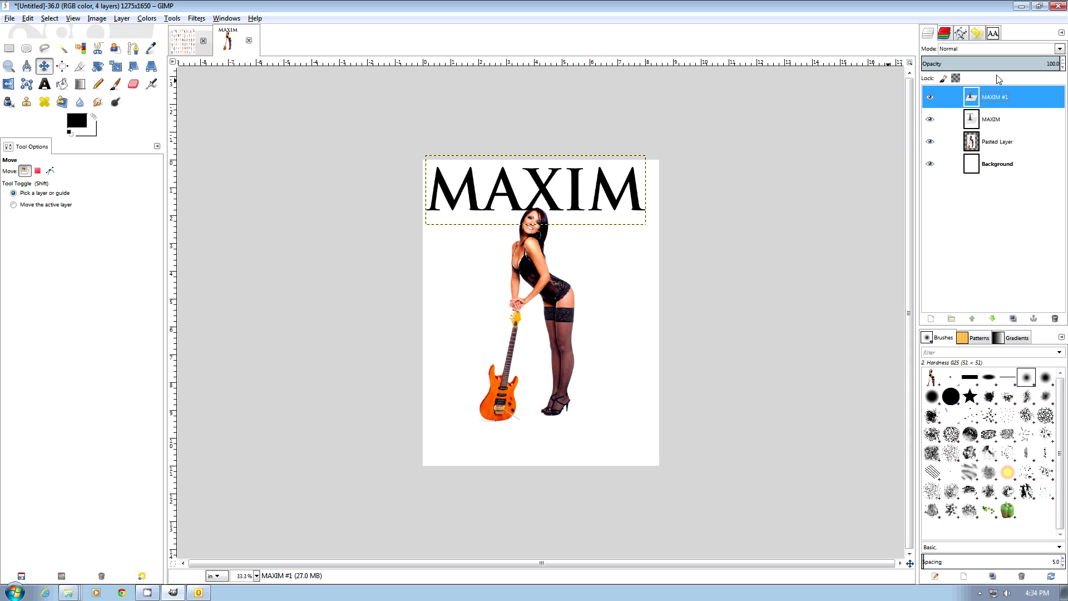
click(44, 83)
click(484, 194)
click(34, 251)
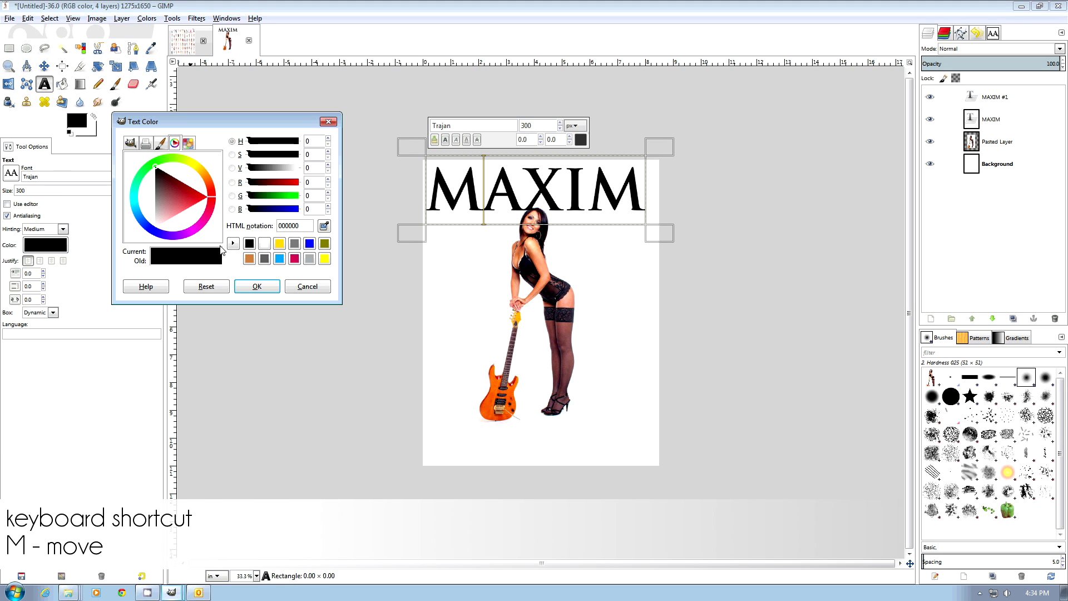
click(187, 143)
click(129, 189)
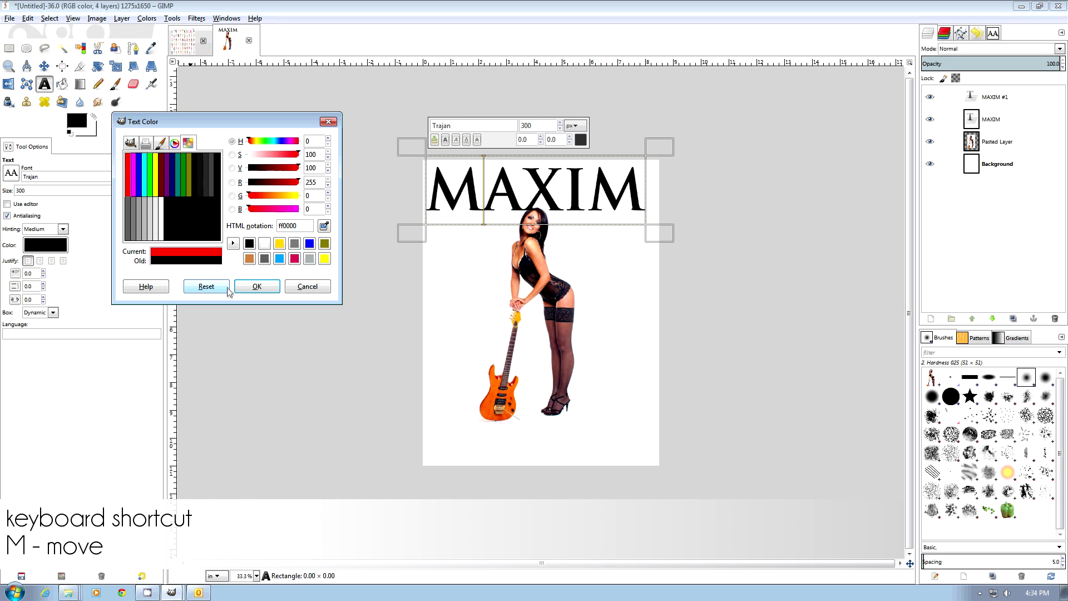
click(257, 286)
- Offset the red MAXIM title about 0.04 in left and 0.03 in up from the black one as a drop shadow
scroll(514, 283, up, 4)
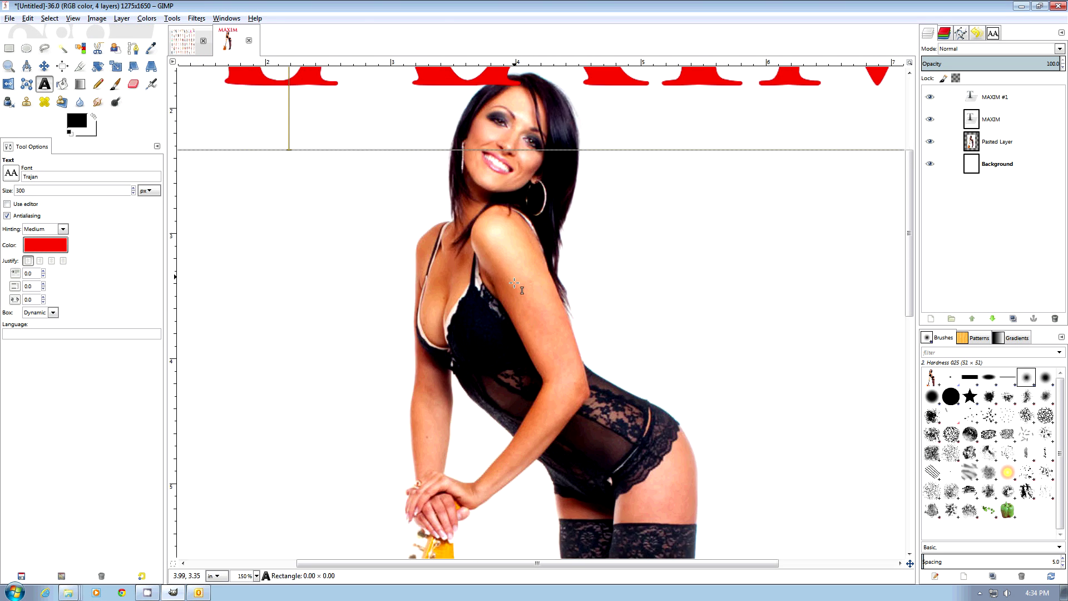
scroll(514, 282, up, 5)
click(44, 66)
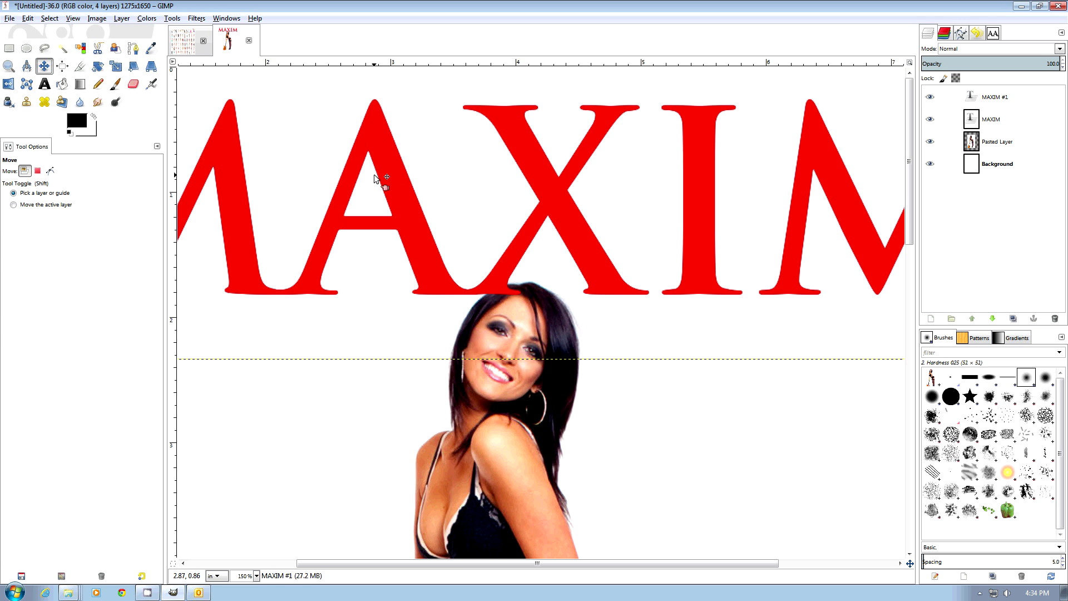
drag(384, 173, 379, 171)
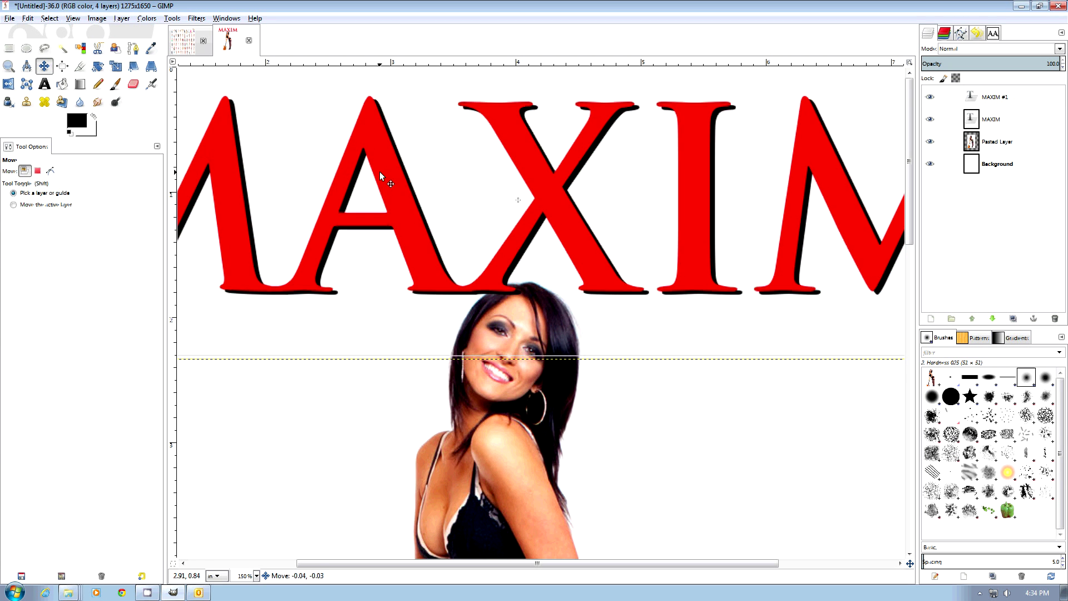
- Create a layer group named Top and place both MAXIM text layers inside it
scroll(392, 184, down, 4)
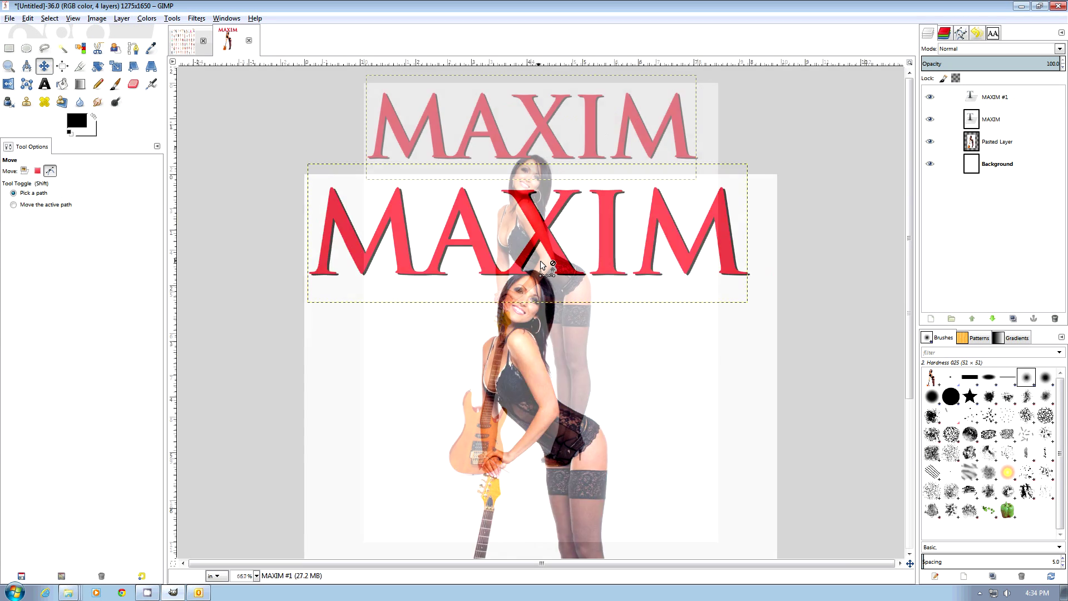
right_click(1022, 99)
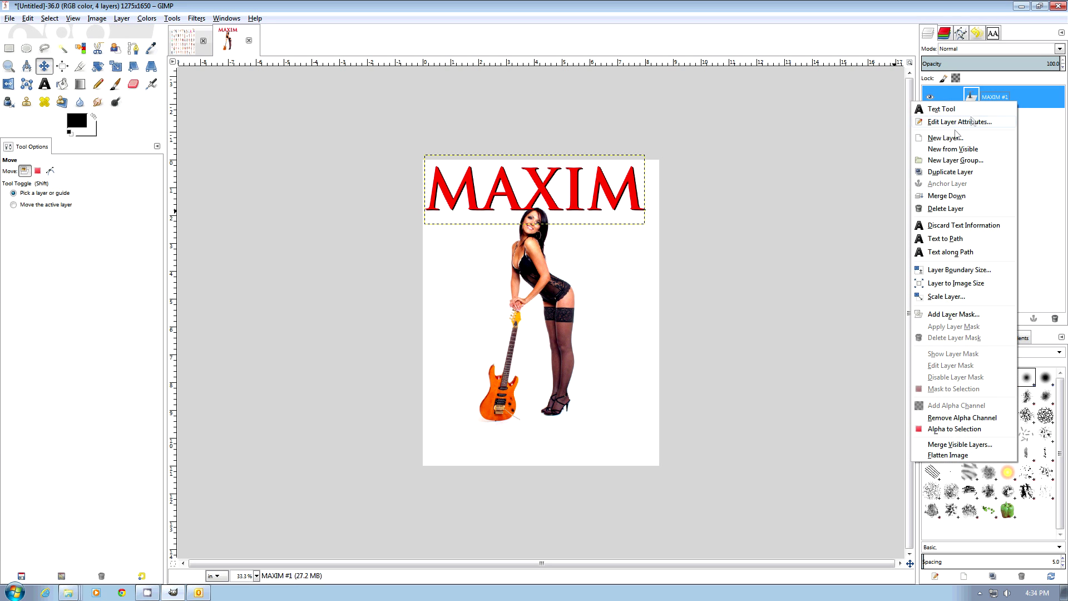
click(954, 160)
double_click(993, 98)
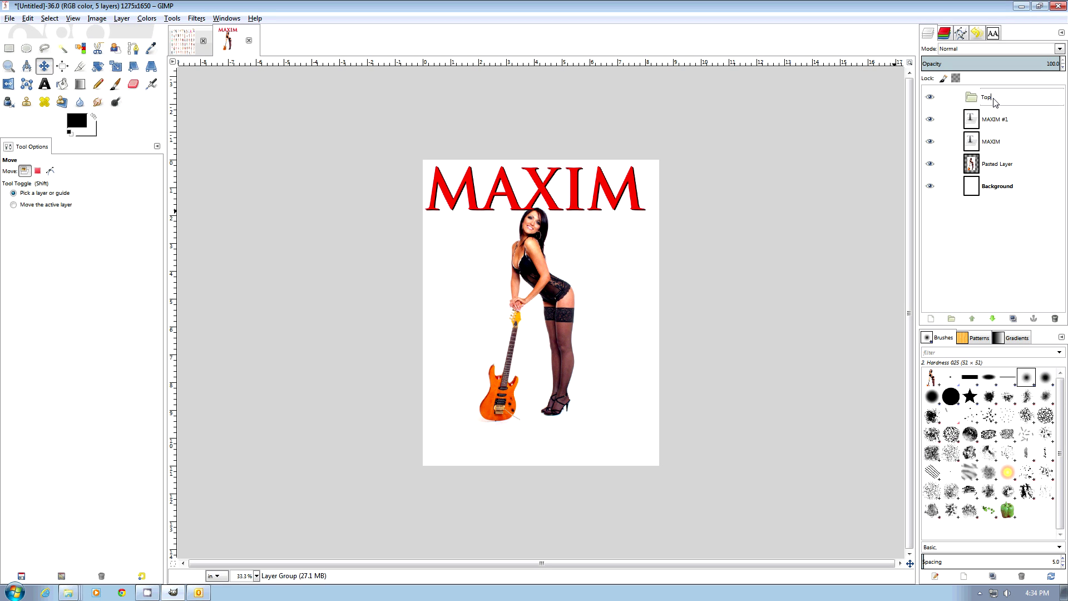
key(Return)
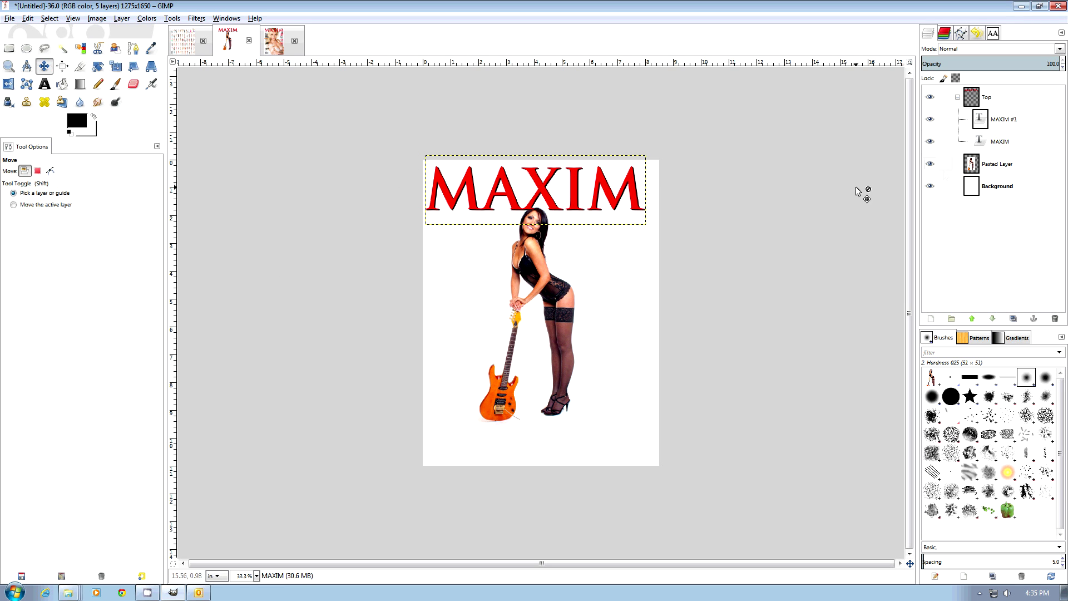
- Add a new transparent 1275 × 1650 px layer inside the Top group
click(987, 98)
right_click(994, 114)
click(930, 128)
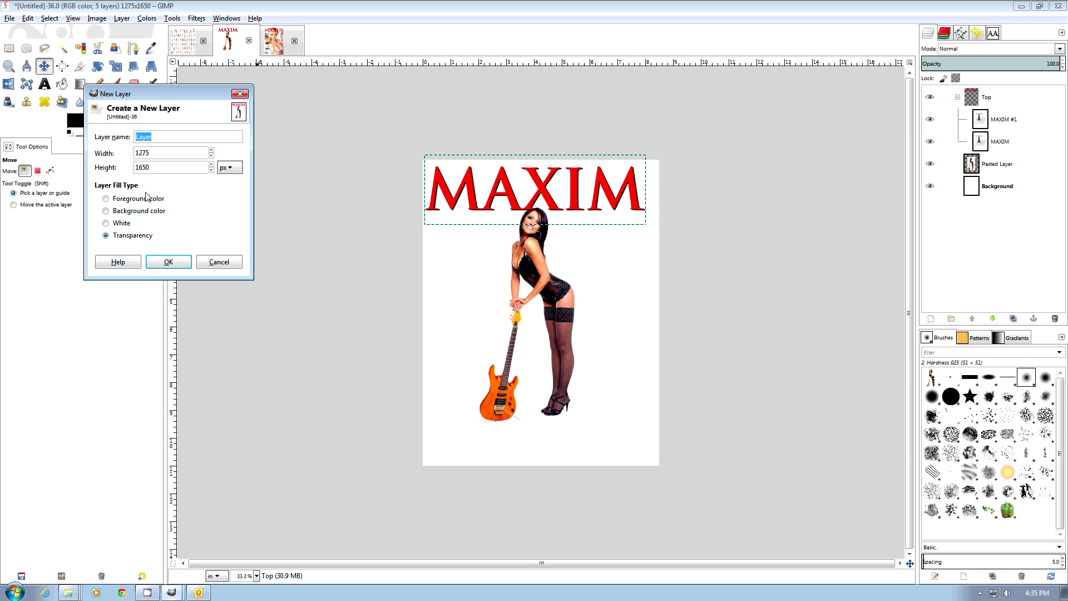
click(168, 262)
- Select a thin full-width strip along the page's upper edge and fill it with black on the new layer
key(r)
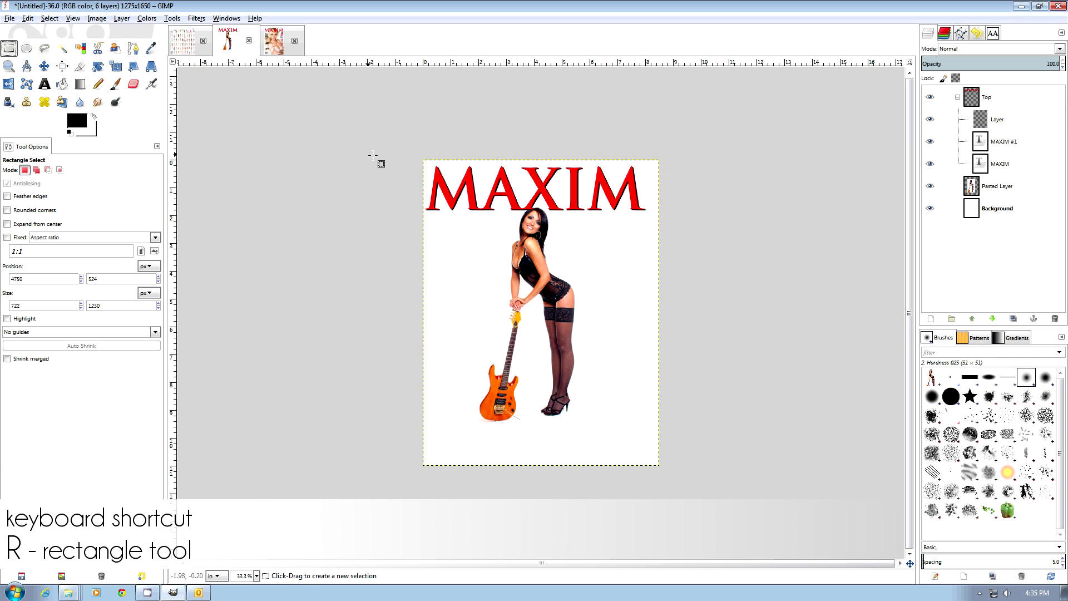
scroll(373, 159, up, 2)
scroll(453, 248, down, 1)
drag(359, 72, 731, 104)
key(b)
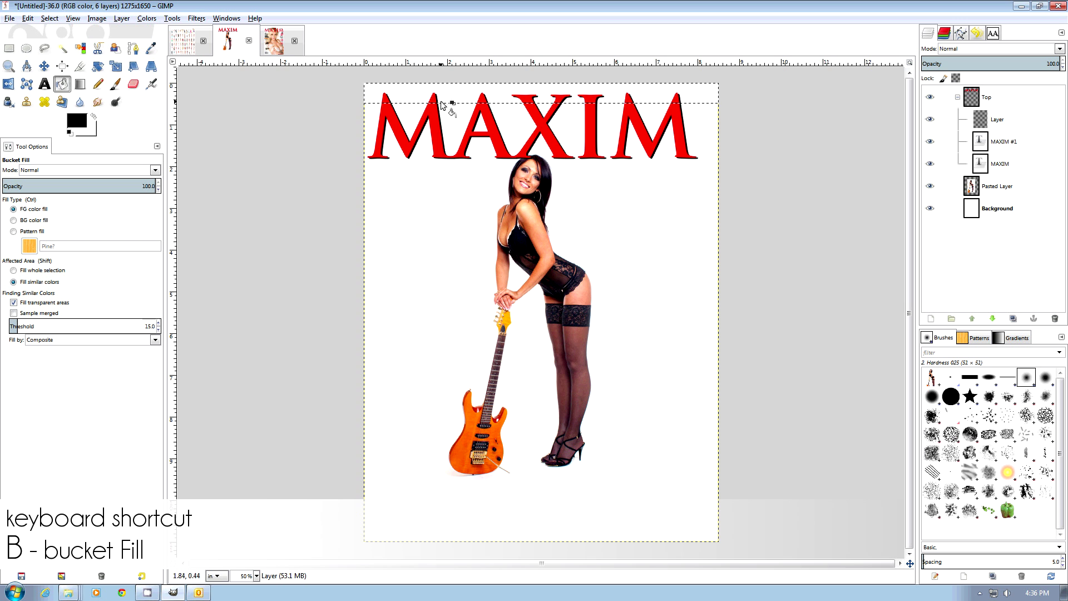
click(440, 102)
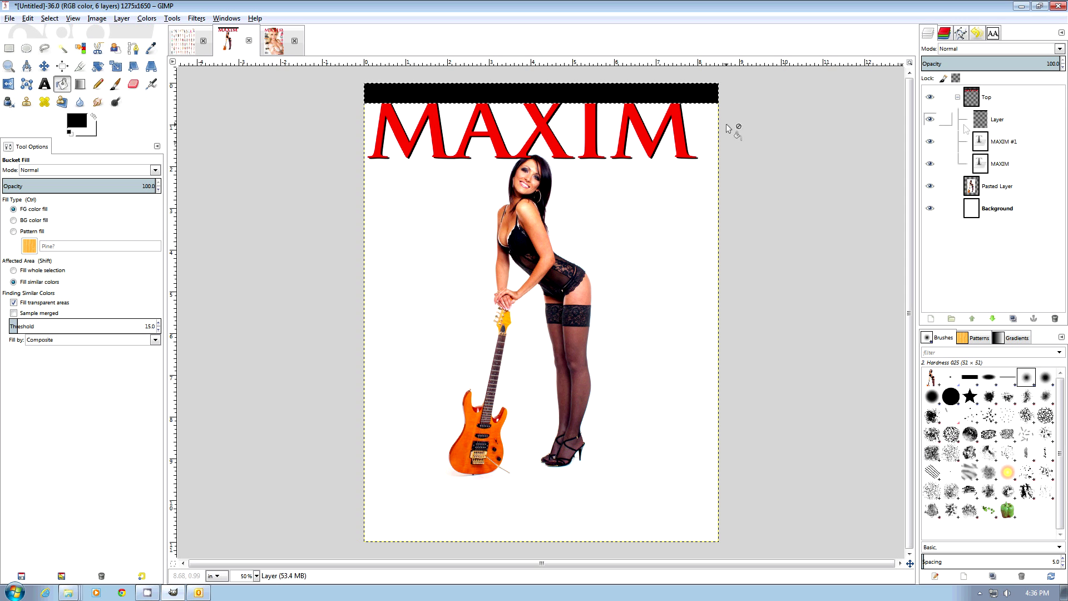
- Start a text box on the black strip with the Bebas Neue font and the yellow color ffcd00
key(t)
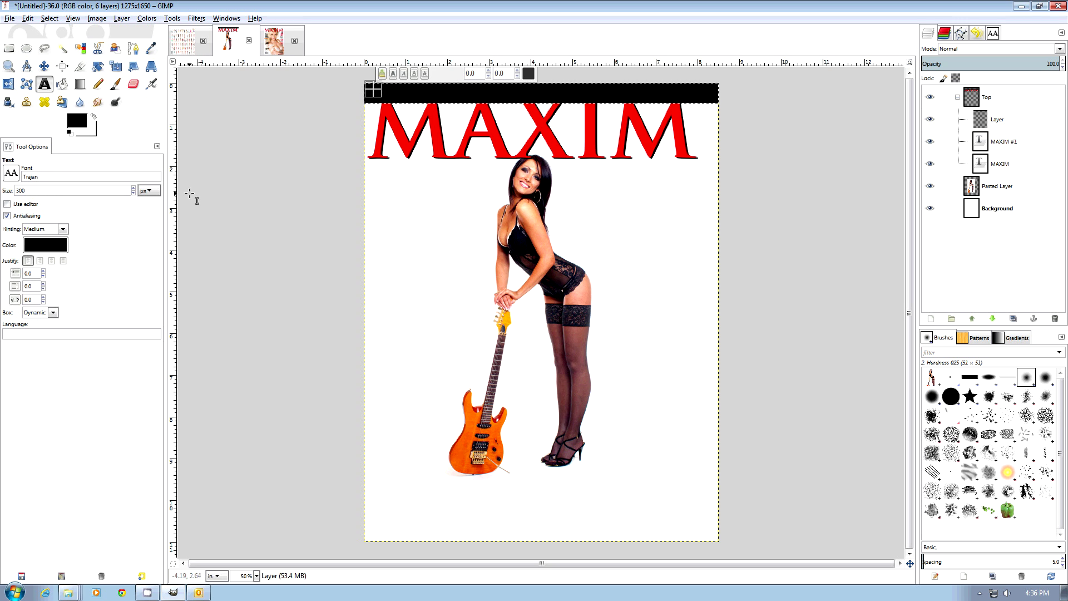
drag(46, 178, 5, 167)
text(b)
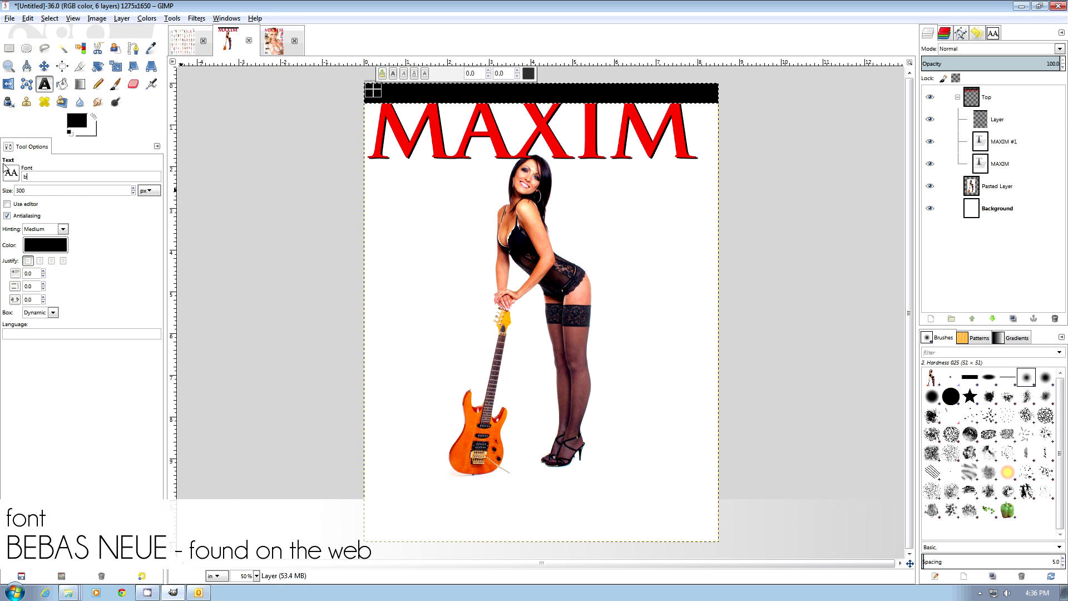
text(e)
click(50, 191)
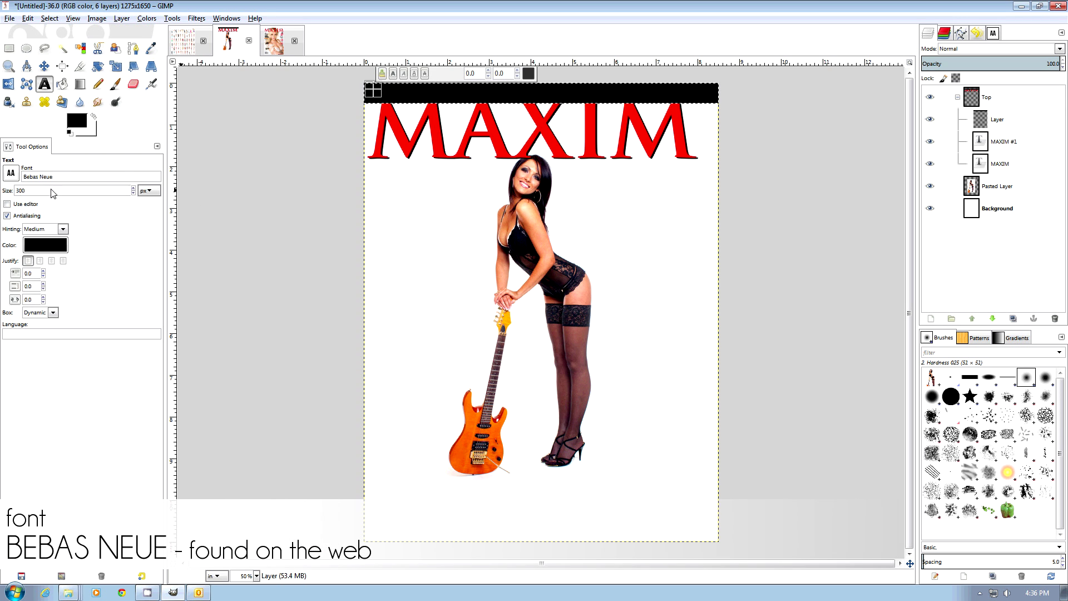
click(55, 245)
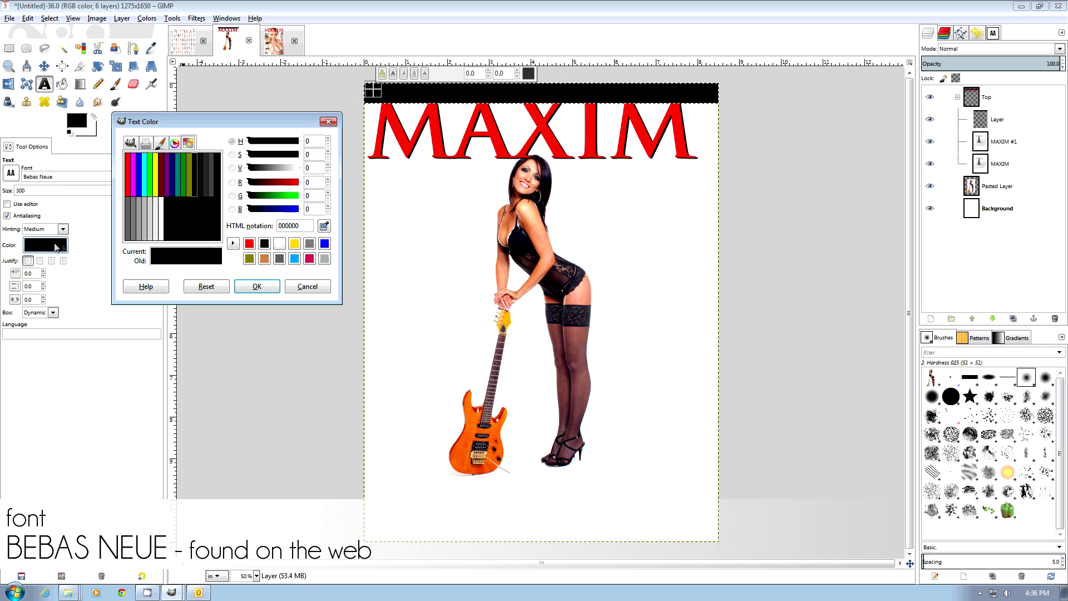
click(294, 243)
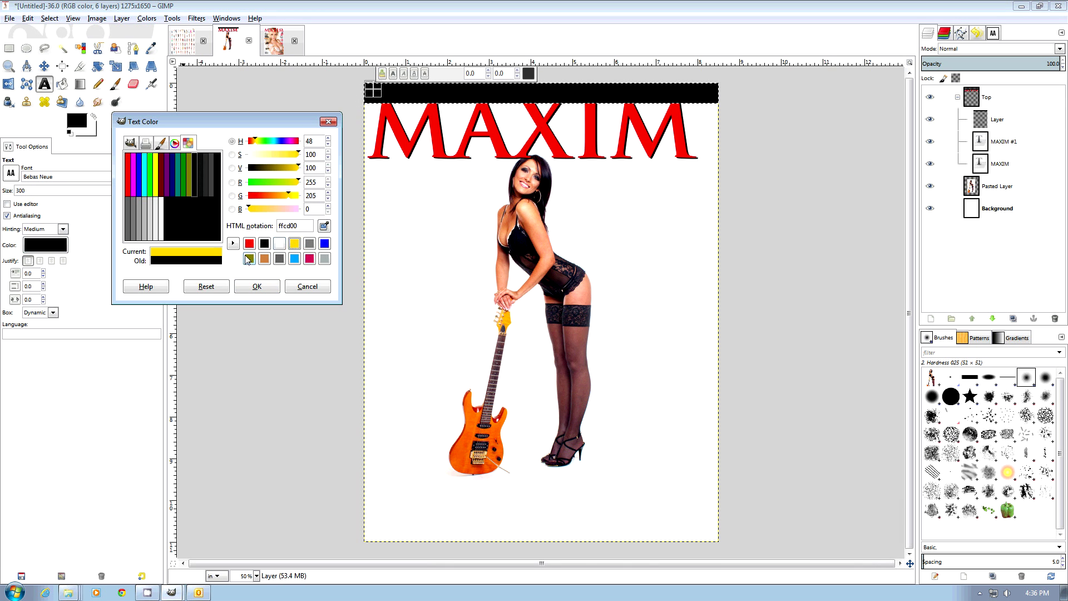
click(389, 96)
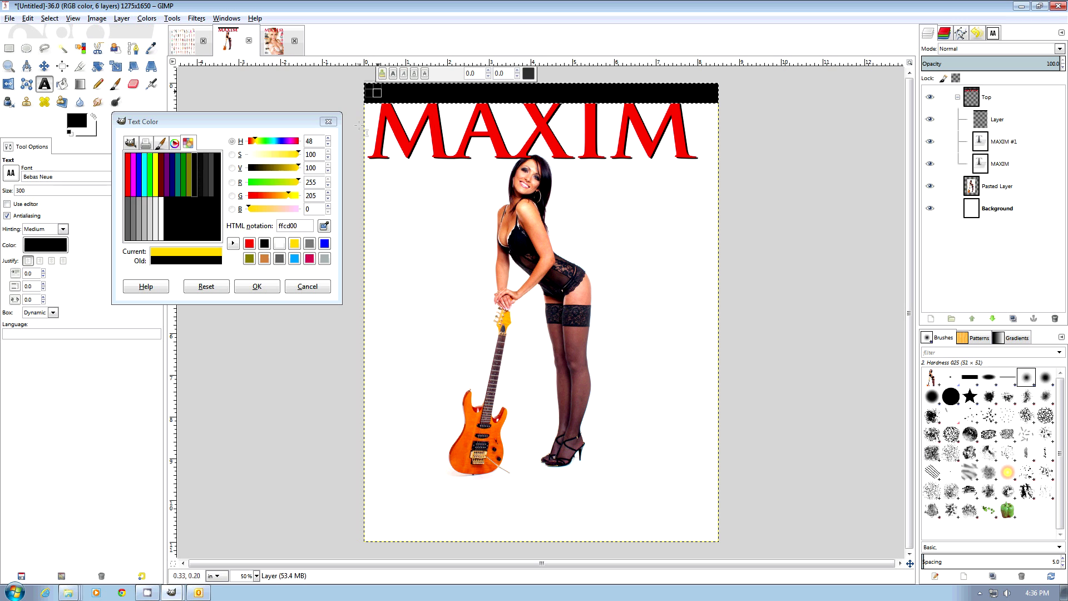
key(Return)
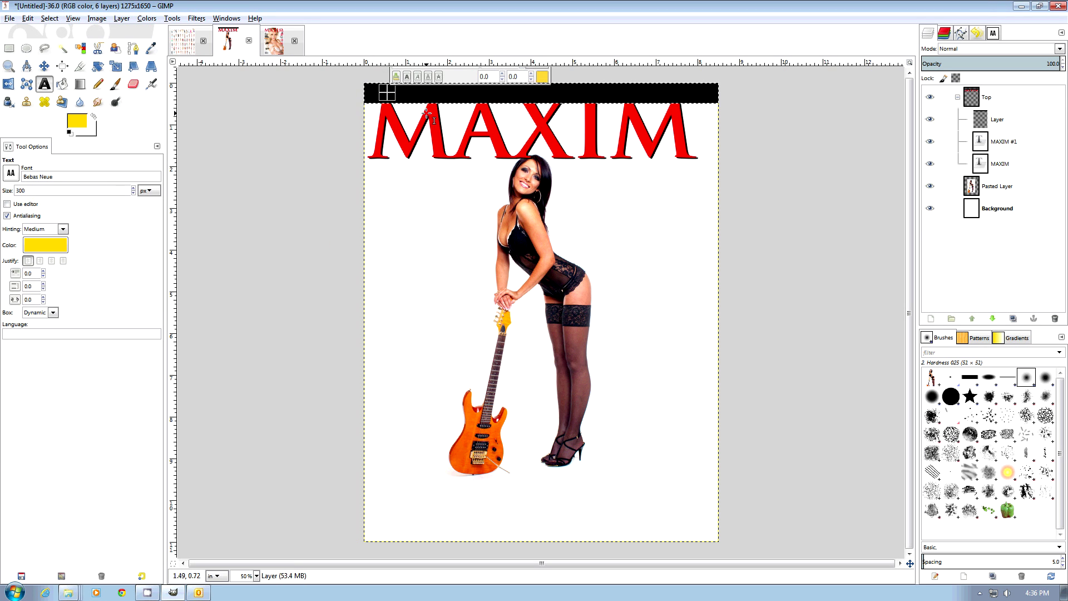
- Enter the tagline "SPORTS cars fast women slow service medium steaks" on the black strip at a text size of 60 px
text(SPORTS)
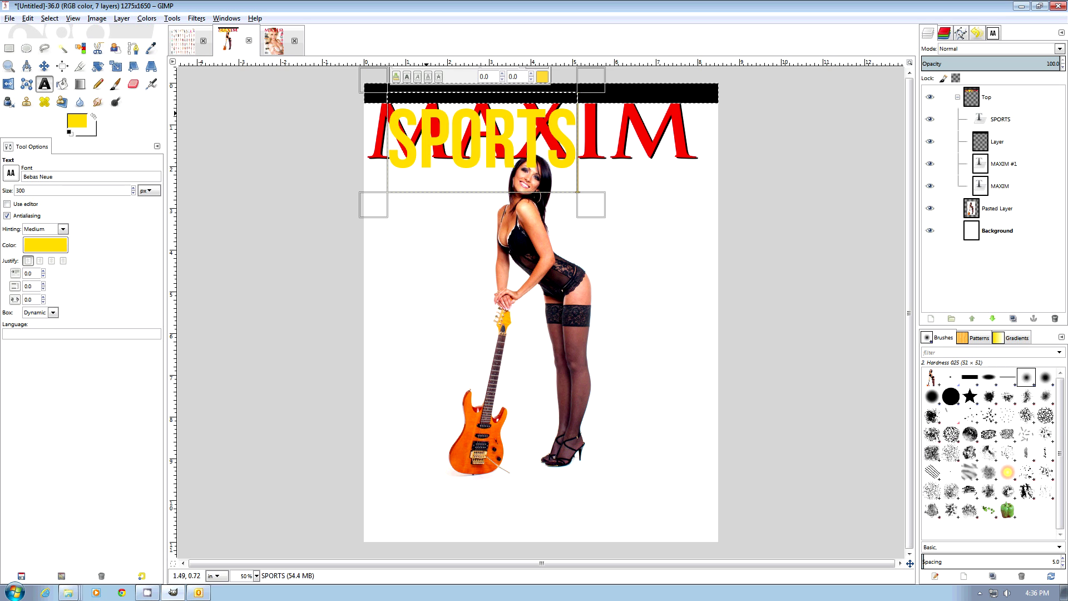
text(60)
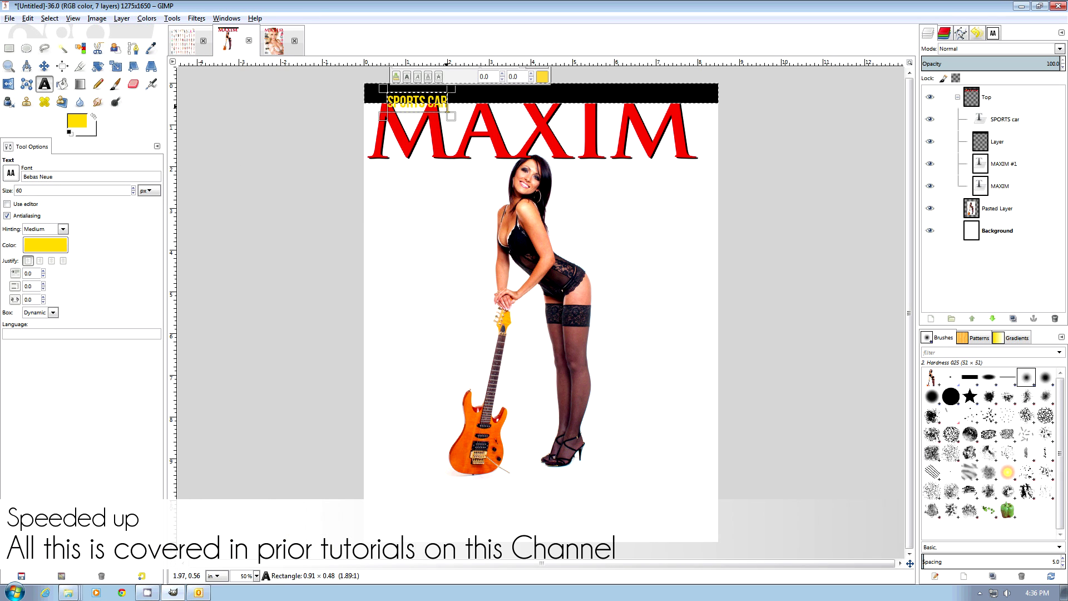
text(  slow service medium steaks)
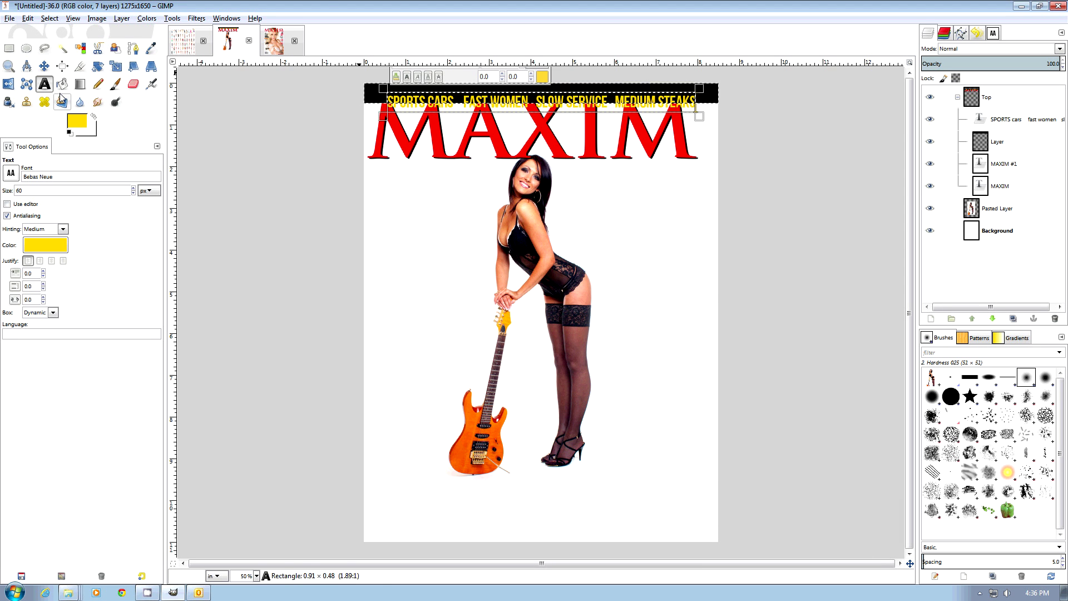
- Align the tagline with the black strip and spread its four phrases across the strip's width
scroll(543, 100, up, 2)
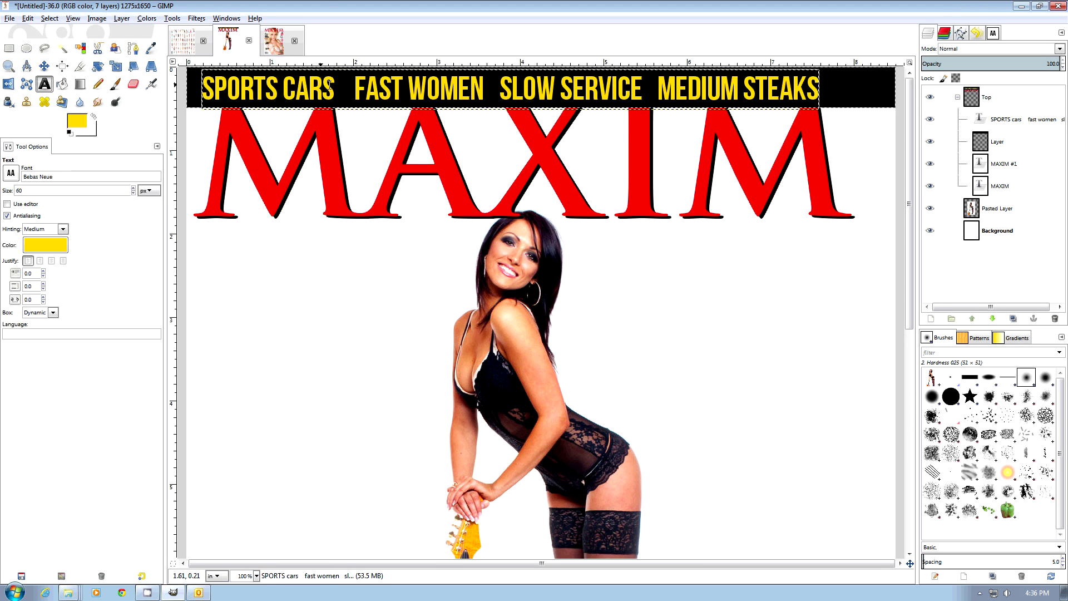
scroll(329, 84, down, 2)
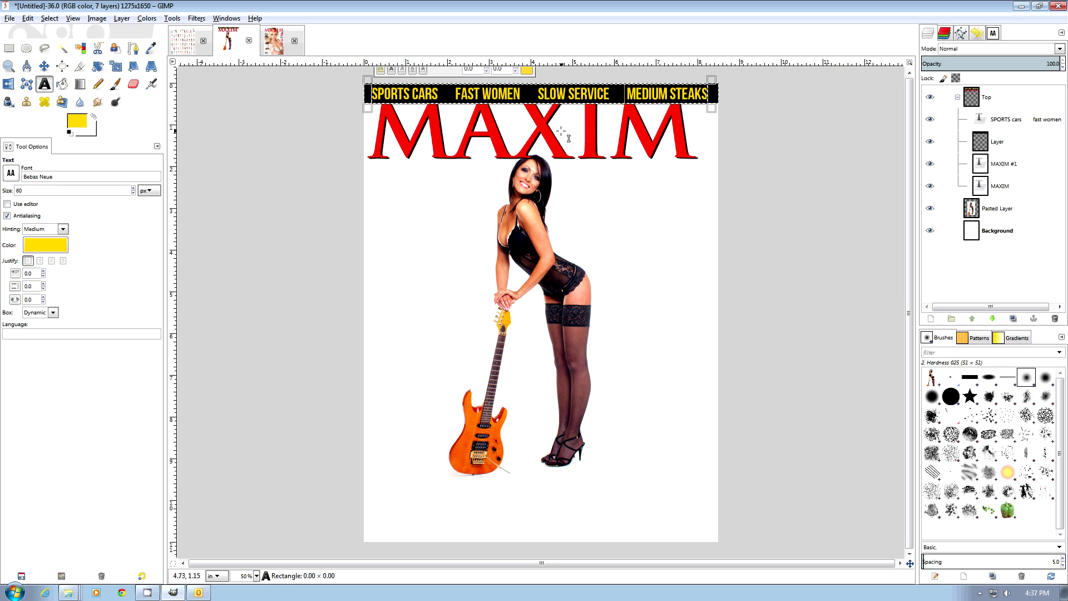
- Merge the red MAXIM title layer down onto its black shadow layer
click(1008, 168)
right_click(1008, 169)
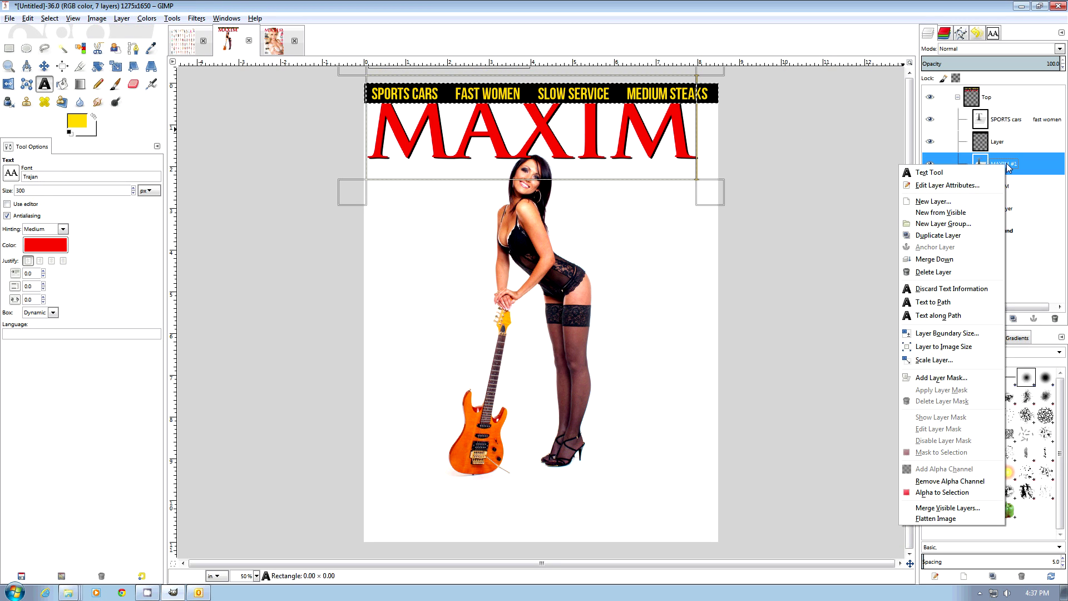
click(946, 260)
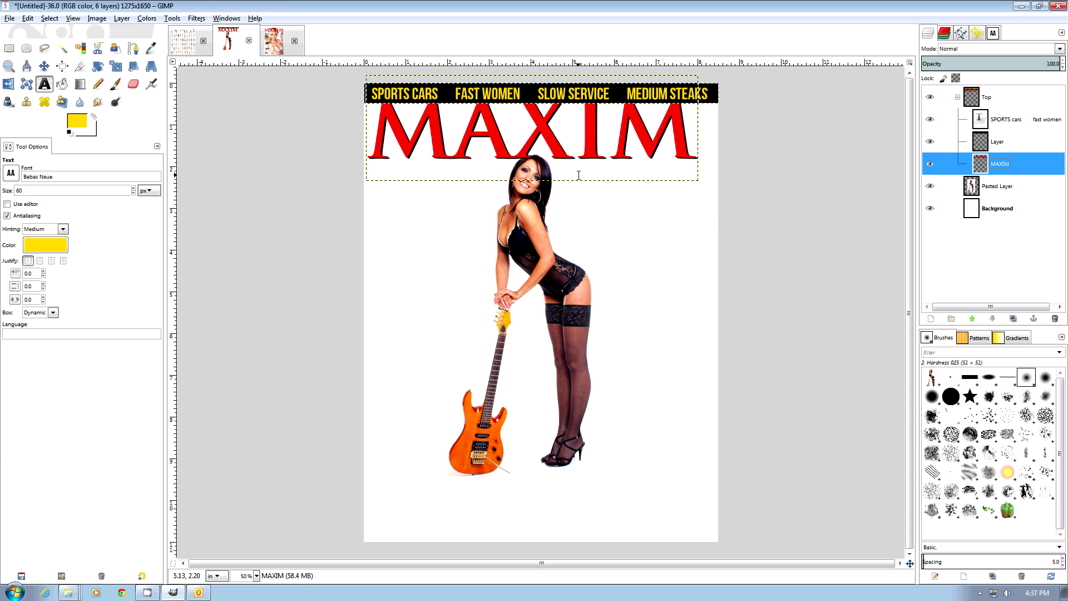
- Move the MAXIM title down and centre it below the black strip, and move the model photo lower on the page
click(43, 66)
drag(464, 149, 458, 166)
drag(563, 276, 544, 324)
key(1)
drag(513, 144, 540, 135)
scroll(565, 213, up, 1)
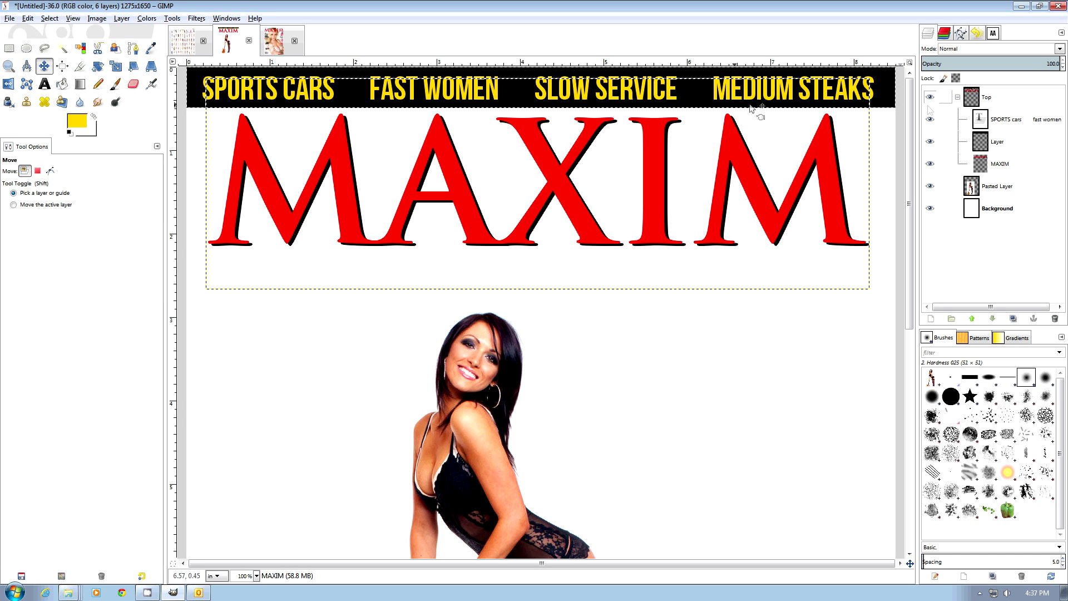
- Duplicate the tagline text layer and recolor the lower of the two copies gray 7f7f7f
click(989, 119)
right_click(990, 119)
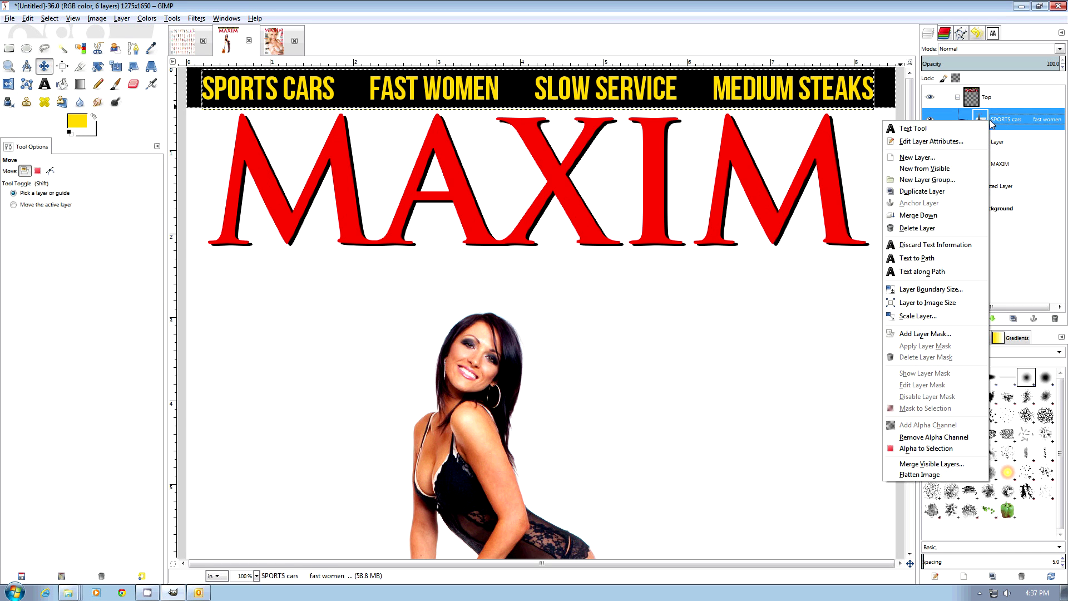
click(927, 191)
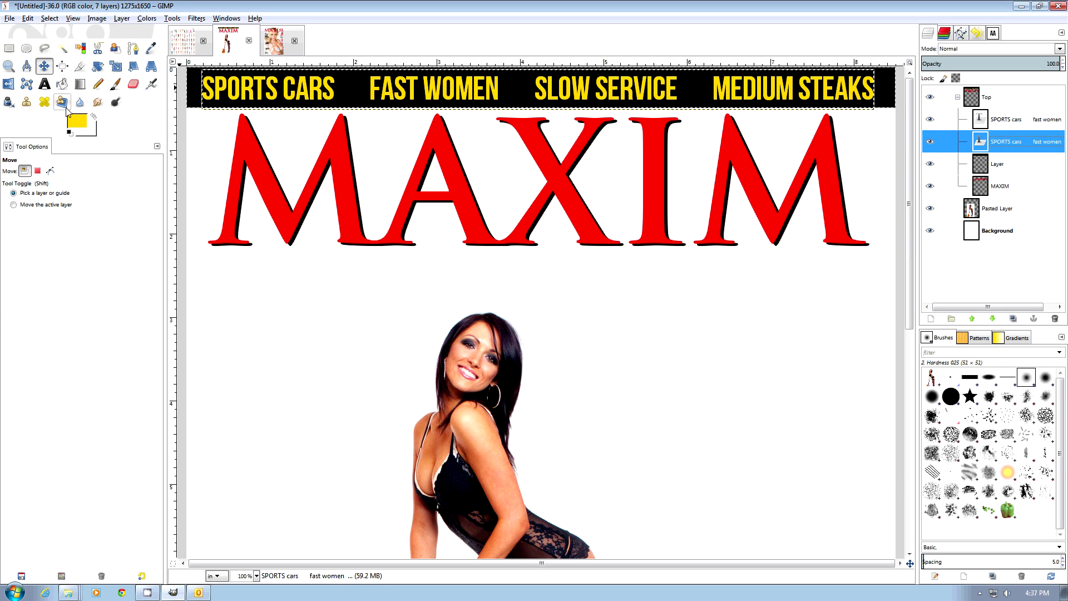
click(44, 84)
click(39, 245)
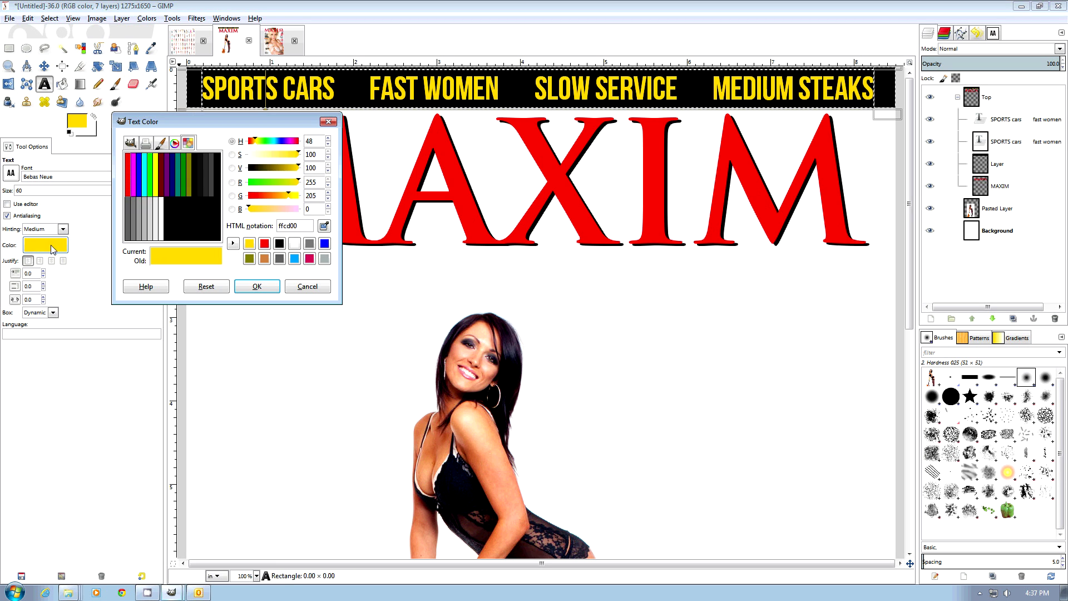
click(303, 243)
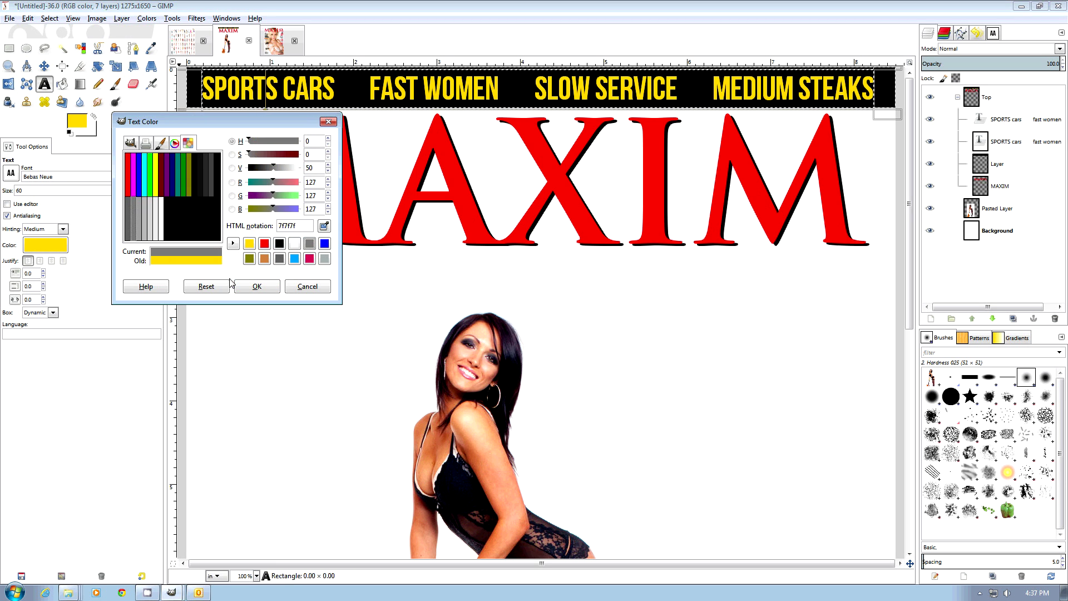
click(256, 285)
- Keep the yellow tagline above the gray copy and offset the yellow text slightly up and left for a shadow effect
drag(996, 138, 995, 118)
click(277, 71)
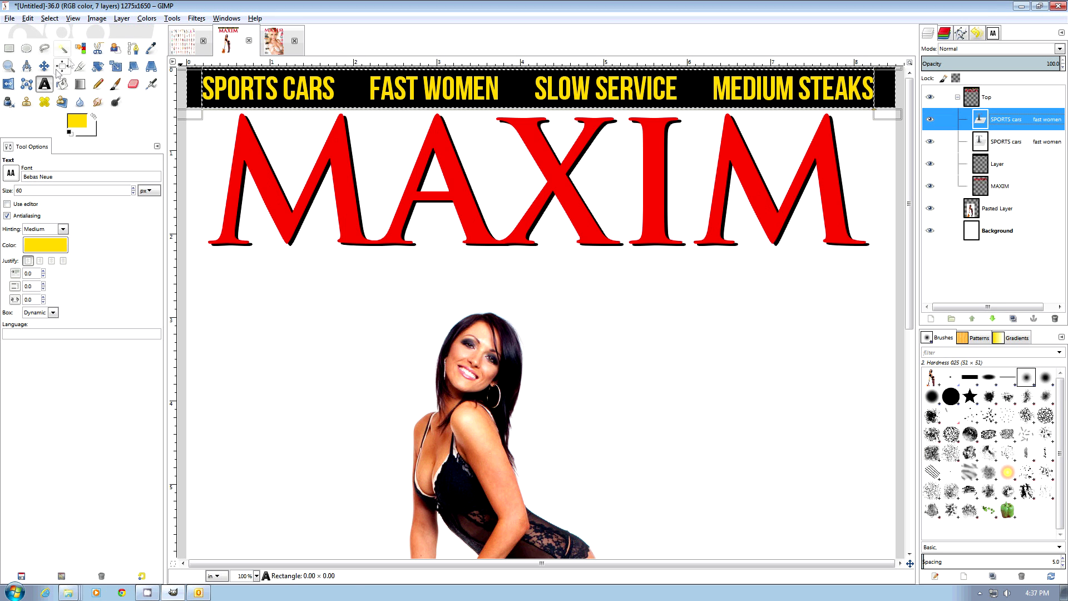
key(m)
key(2)
drag(300, 99, 295, 97)
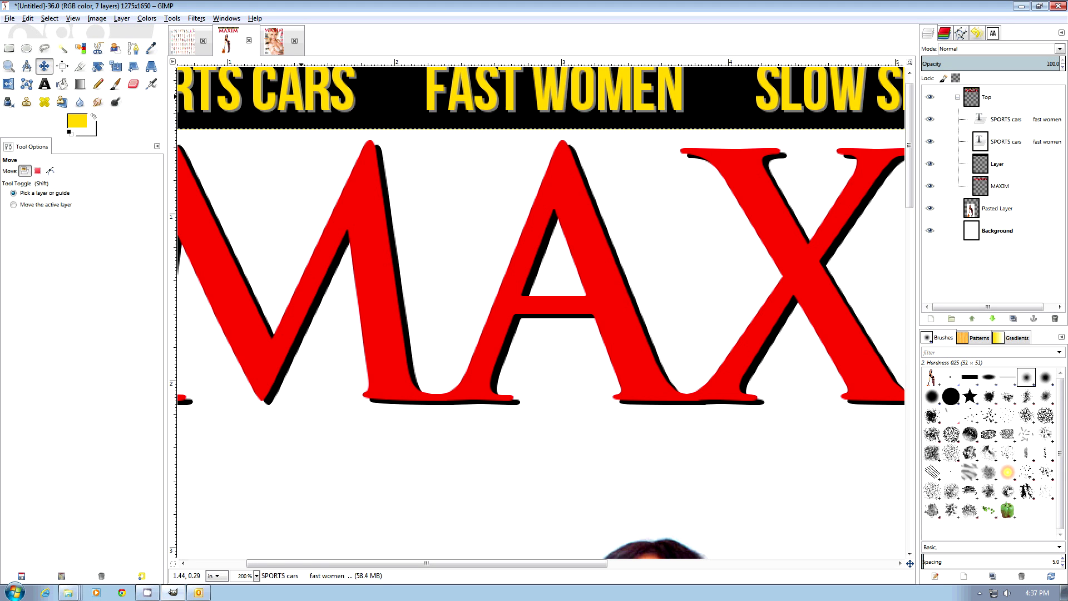
key(ctrl+z)
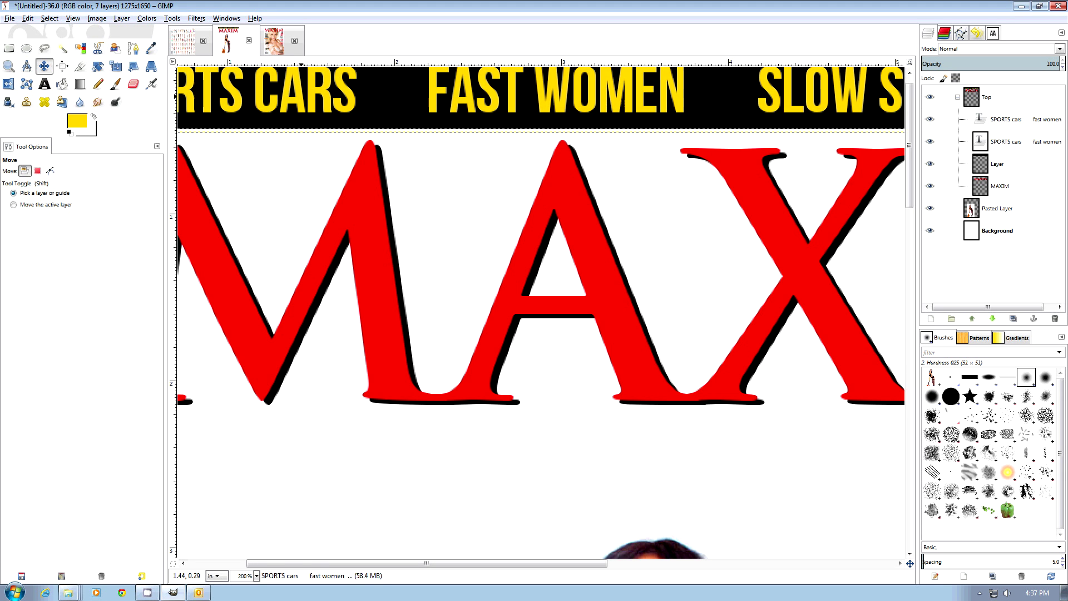
key(ctrl+y)
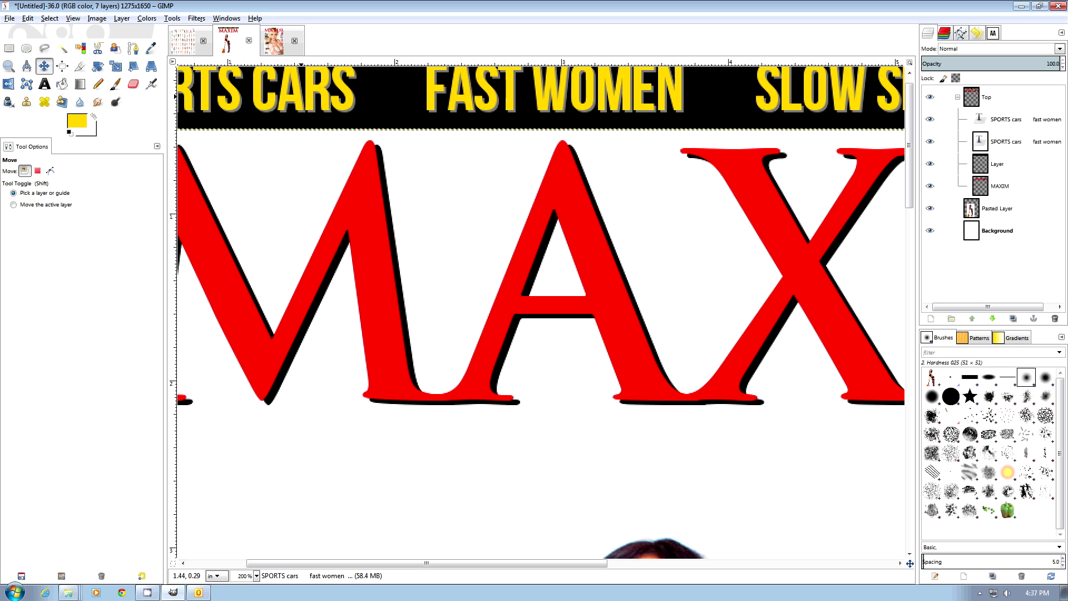
click(49, 170)
key(minus)
key(minus)
key(minus)
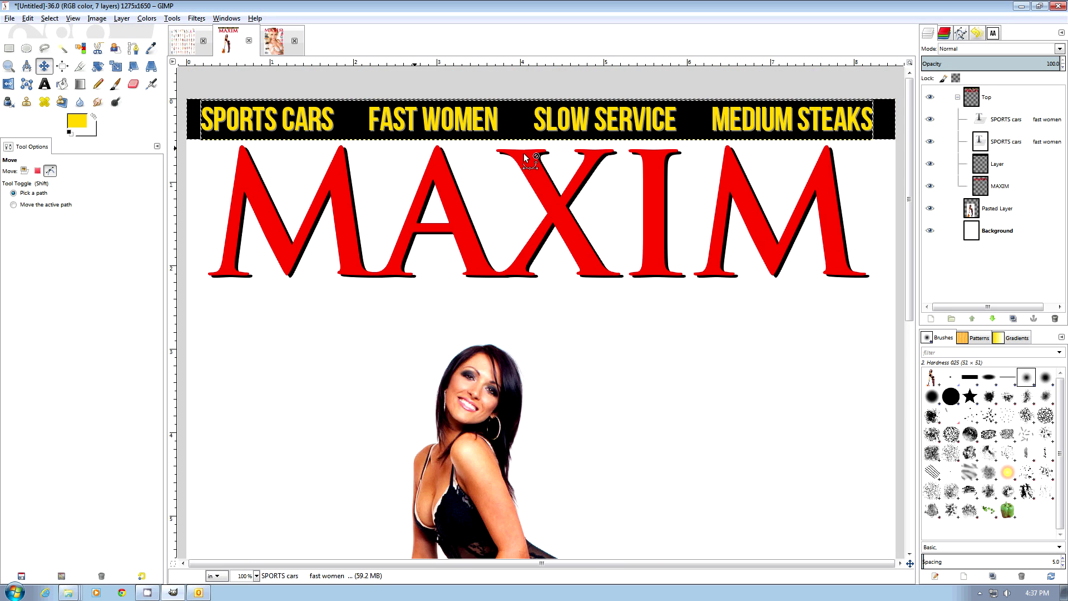
key(minus)
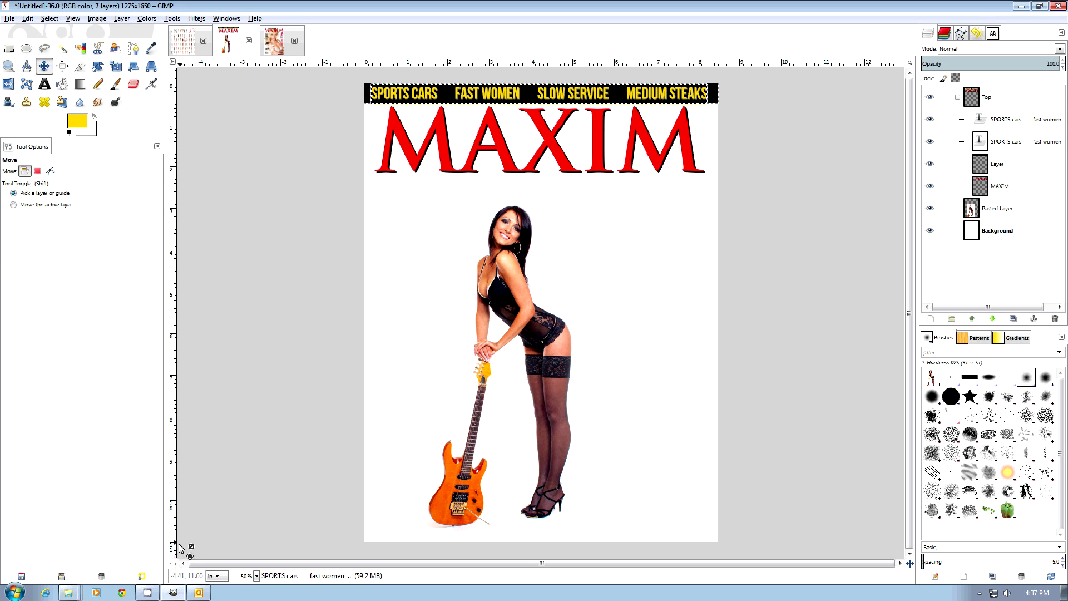
- Find the Black Diamond Suit character in the Arial set of Character Map, copy it and close Character Map
scroll(273, 200, down, 12)
scroll(273, 200, down, 3)
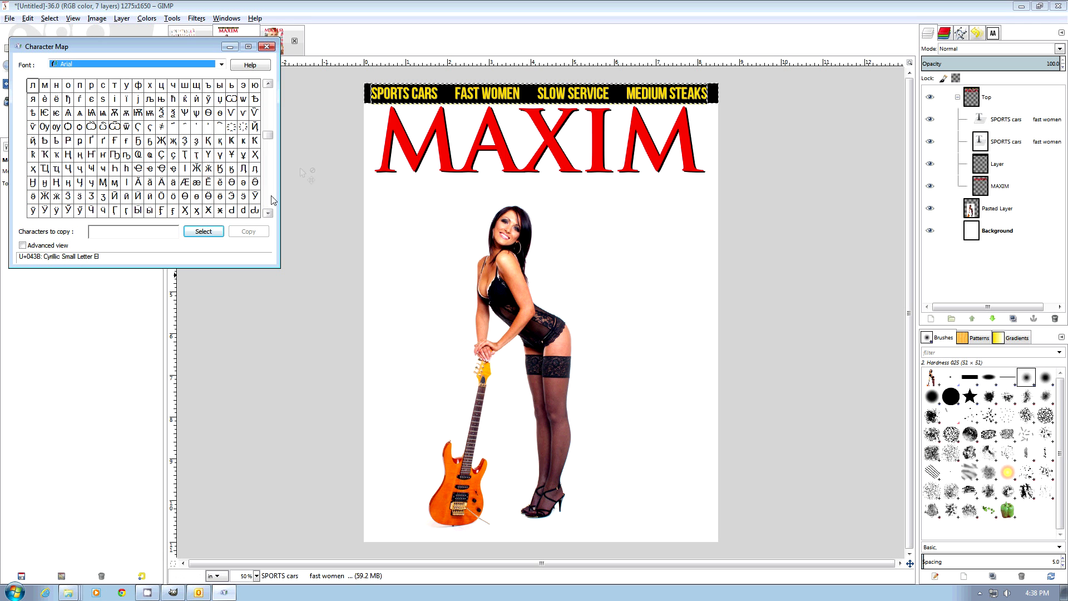
drag(267, 135, 272, 197)
double_click(45, 154)
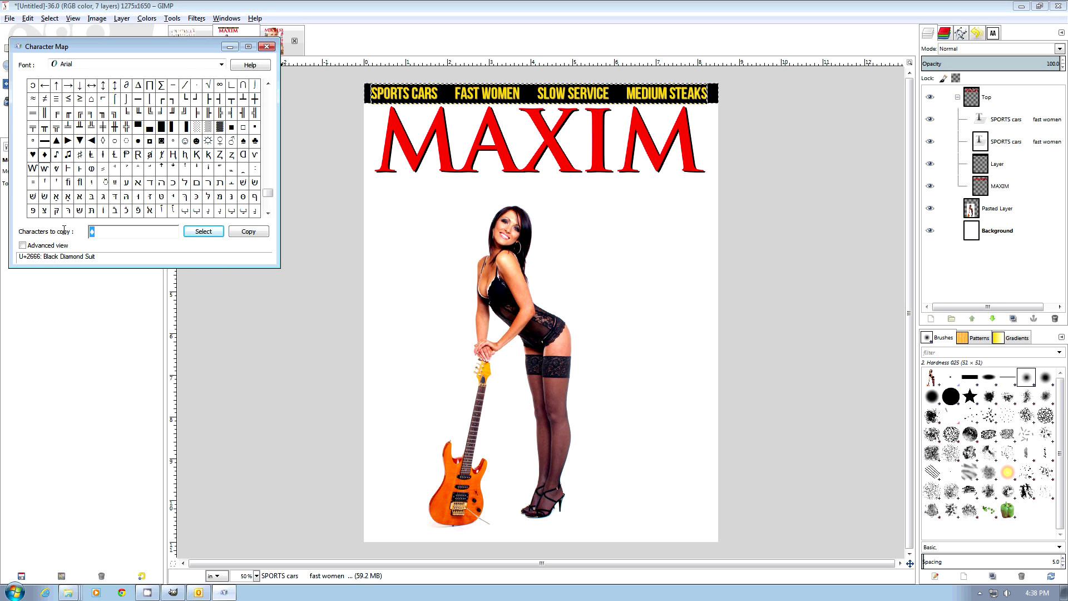
click(266, 46)
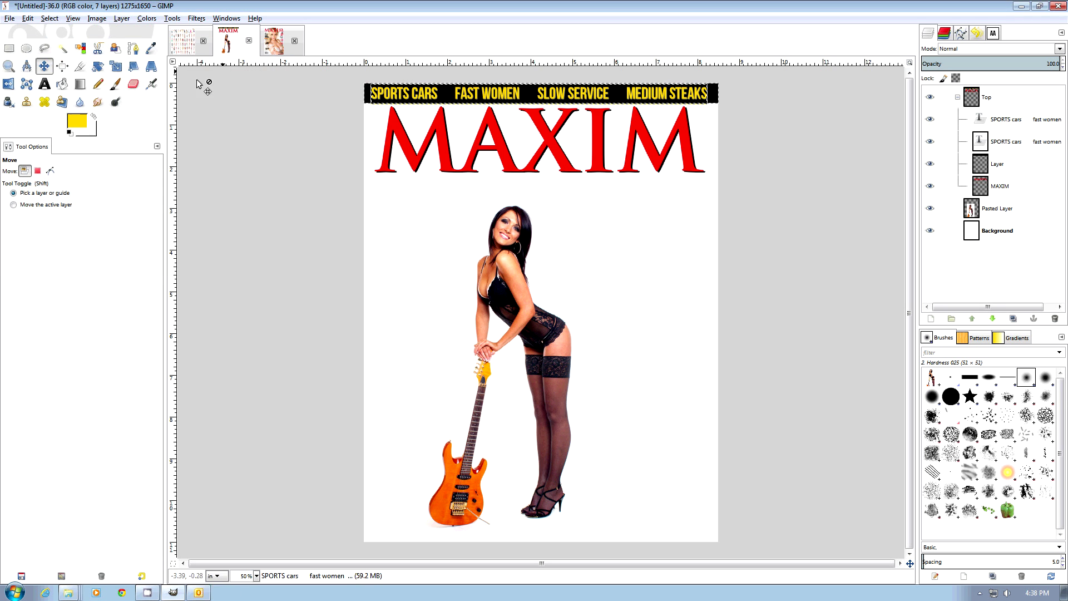
- Try to insert a ♦ after SPORTS CARS within the tagline text
click(442, 94)
text(♦)
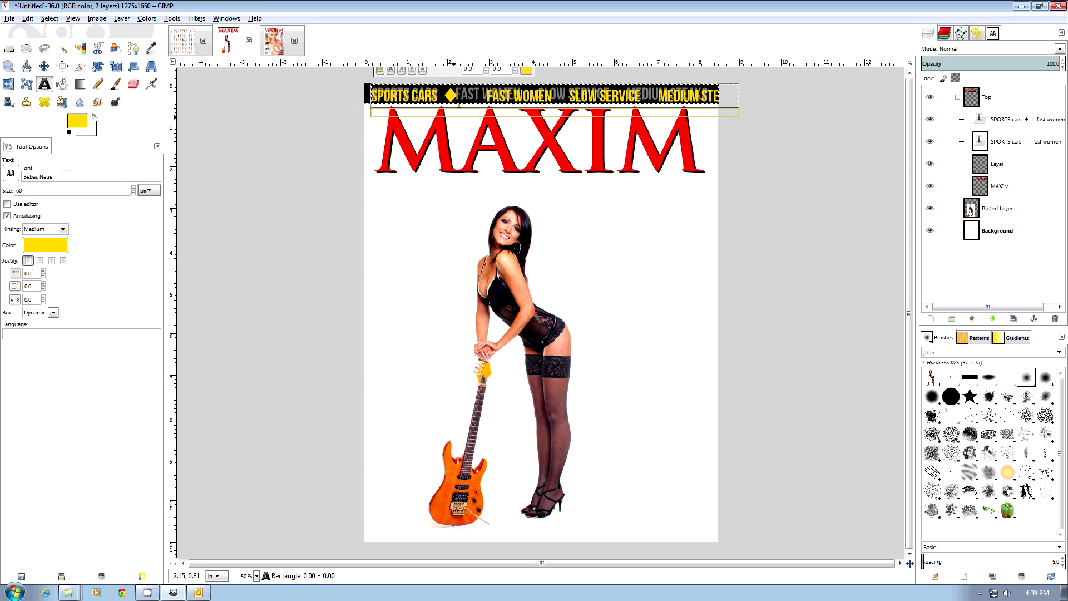
- Add a separate ♦ text layer in 60 px Bebas Neue on the white area and color it red
click(443, 197)
text(♦)
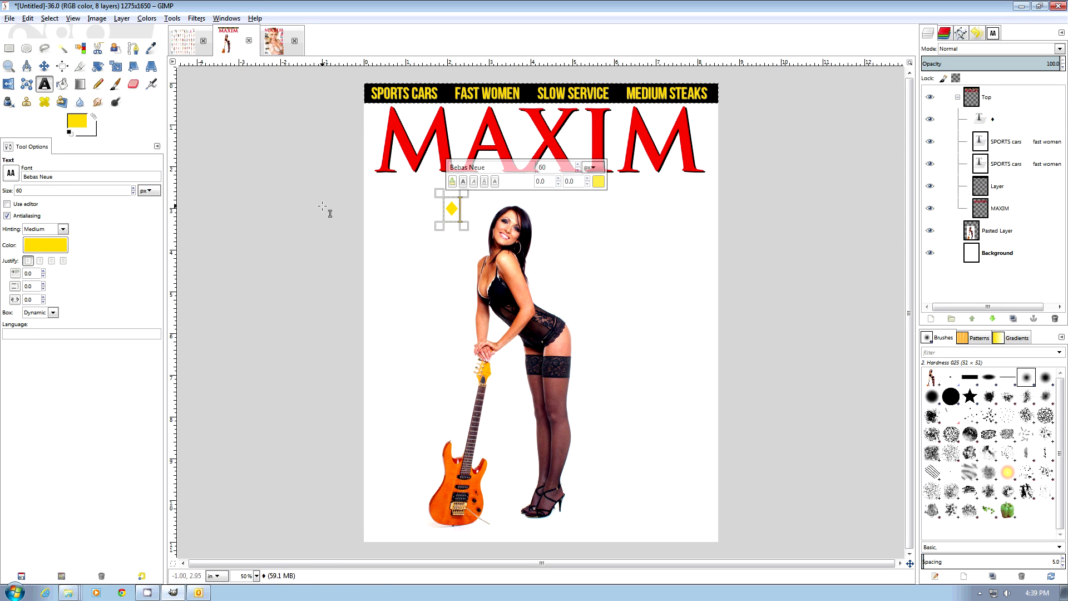
click(49, 245)
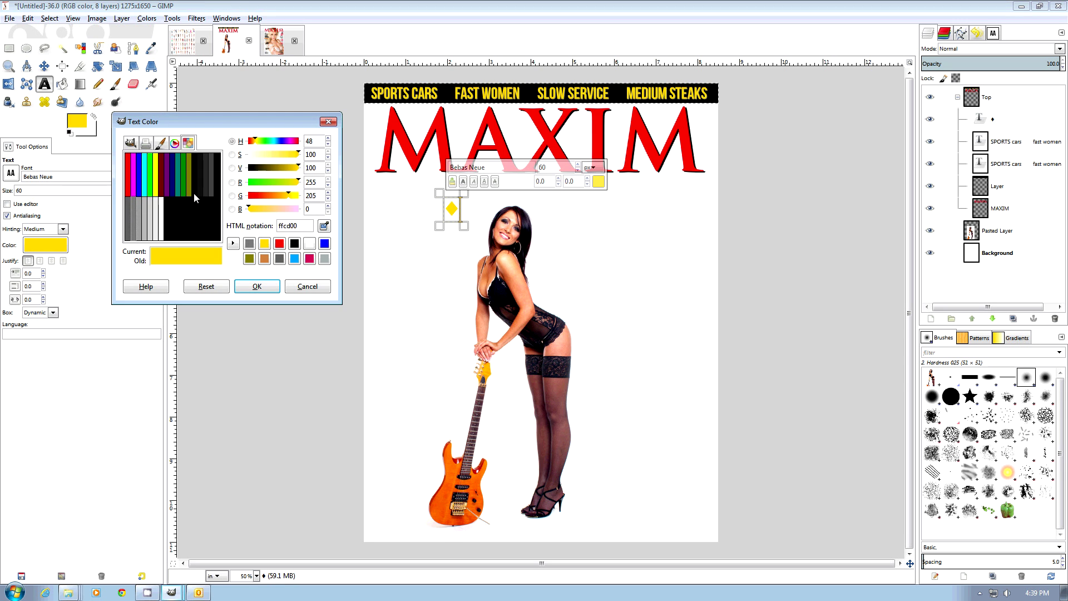
click(129, 191)
click(257, 286)
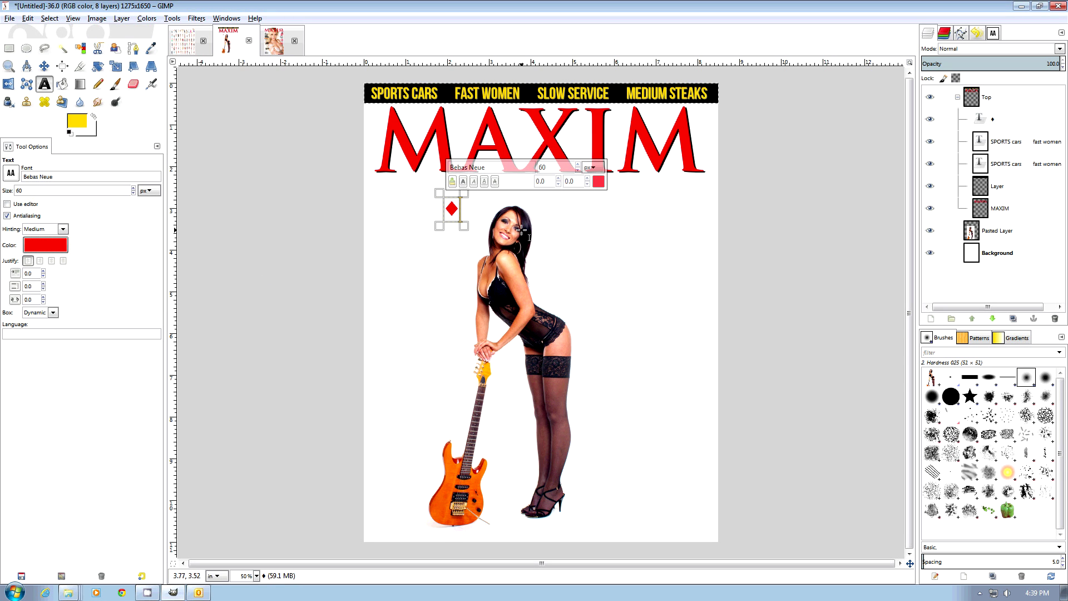
- Move the red diamond onto the black strip, centred in the gap between SPORTS CARS and FAST WOMEN
key(Escape)
key(m)
drag(451, 208, 451, 96)
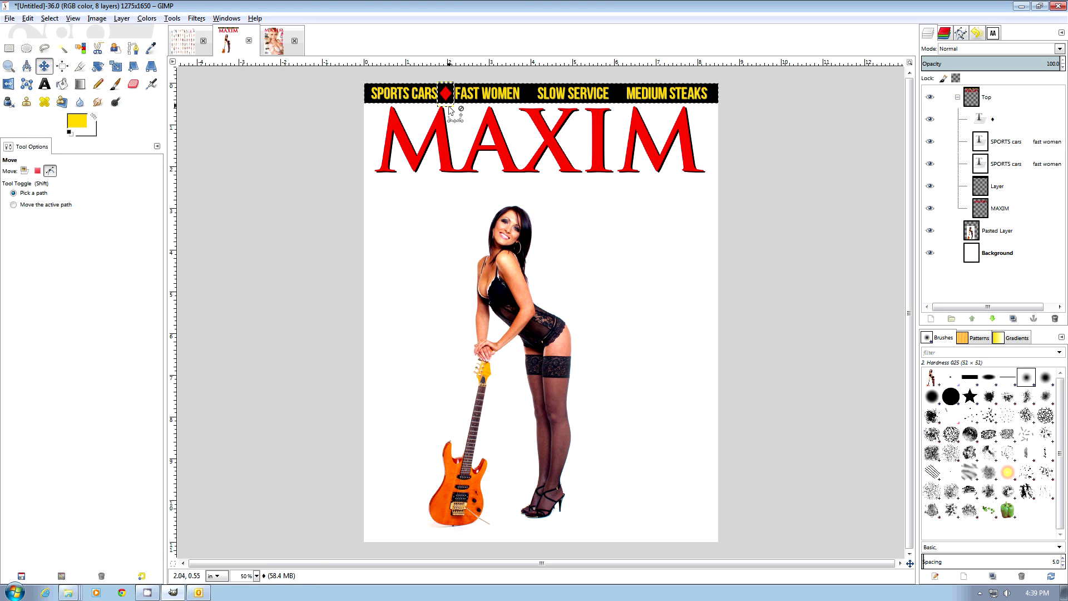
key(1)
drag(356, 97, 359, 99)
- Paste a copy of the red diamond as a new layer and place it between FAST WOMEN and SLOW SERVICE
key(ctrl+c)
key(ctrl+v)
right_click(968, 106)
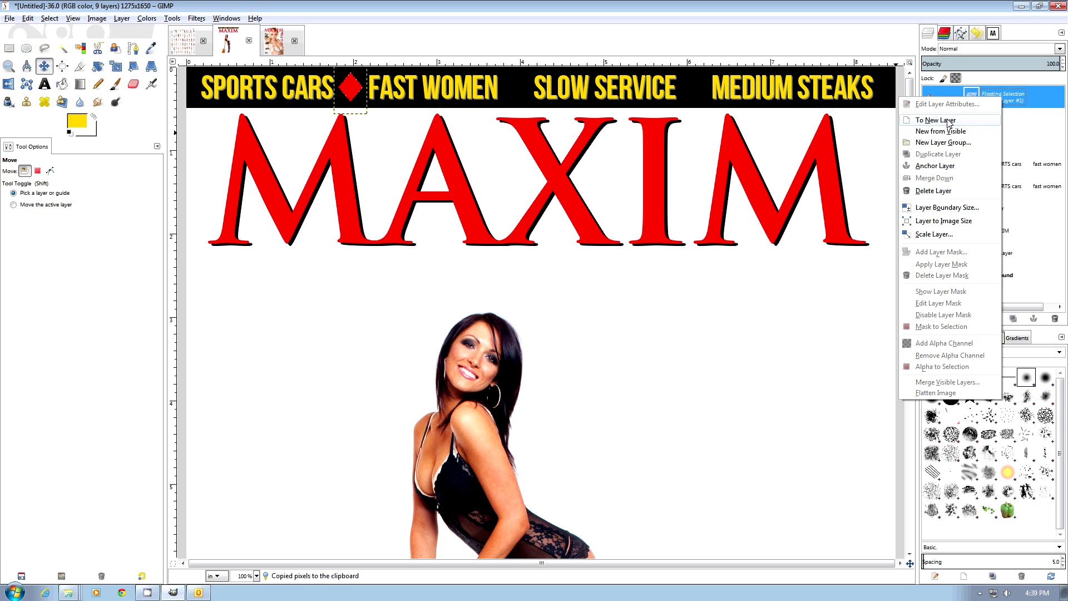
click(935, 120)
drag(376, 98, 512, 94)
- Paste another red diamond between SLOW SERVICE and MEDIUM STEAKS and turn it into a new layer in the Top group
key(ctrl+v)
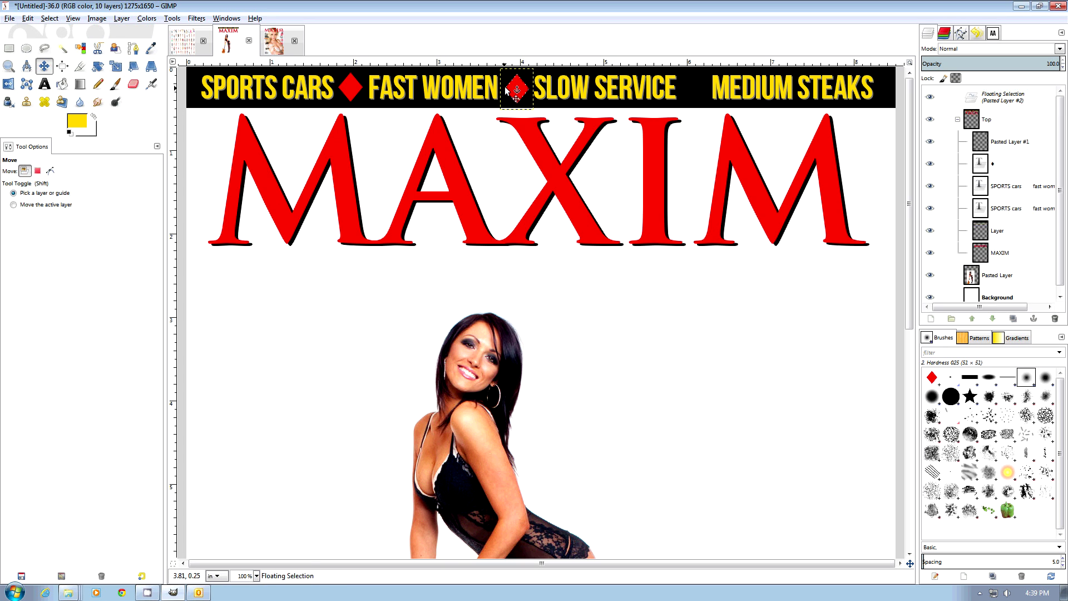
drag(638, 93, 694, 88)
drag(981, 97, 1001, 141)
right_click(975, 102)
click(982, 125)
- Scale the model photo up proportionally to about 970 × 1653 px and move it down so the head sits behind the title
key(shift+ctrl+j)
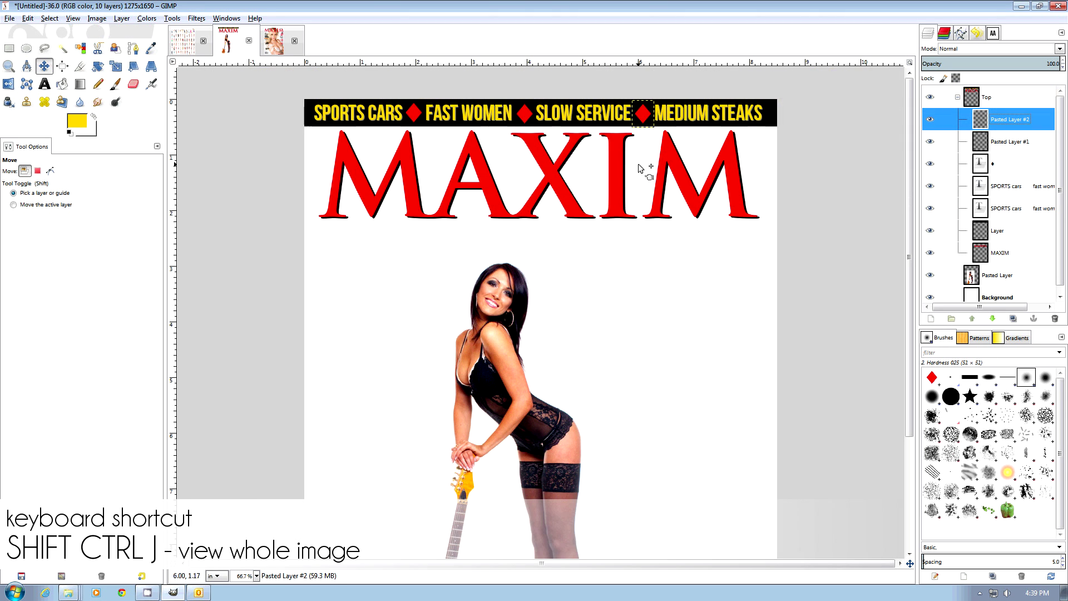
key(shift+ctrl+j)
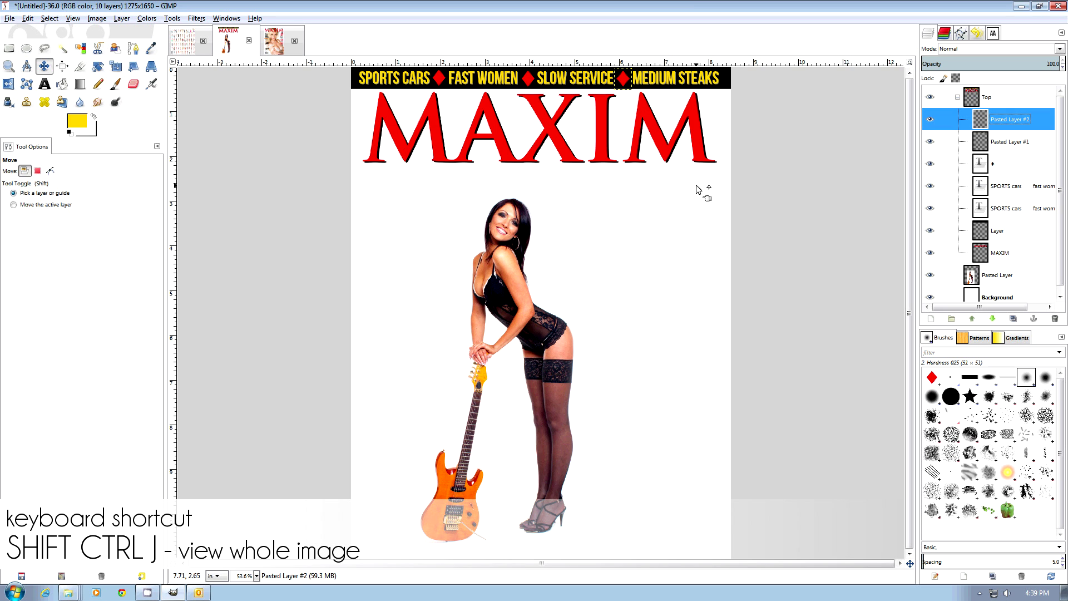
click(539, 317)
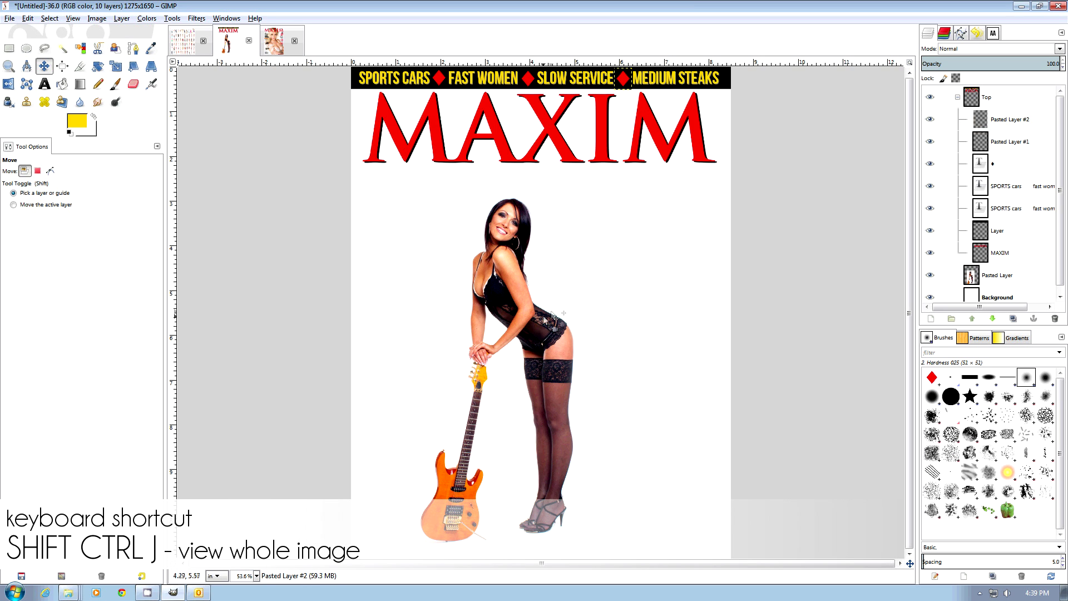
click(620, 306)
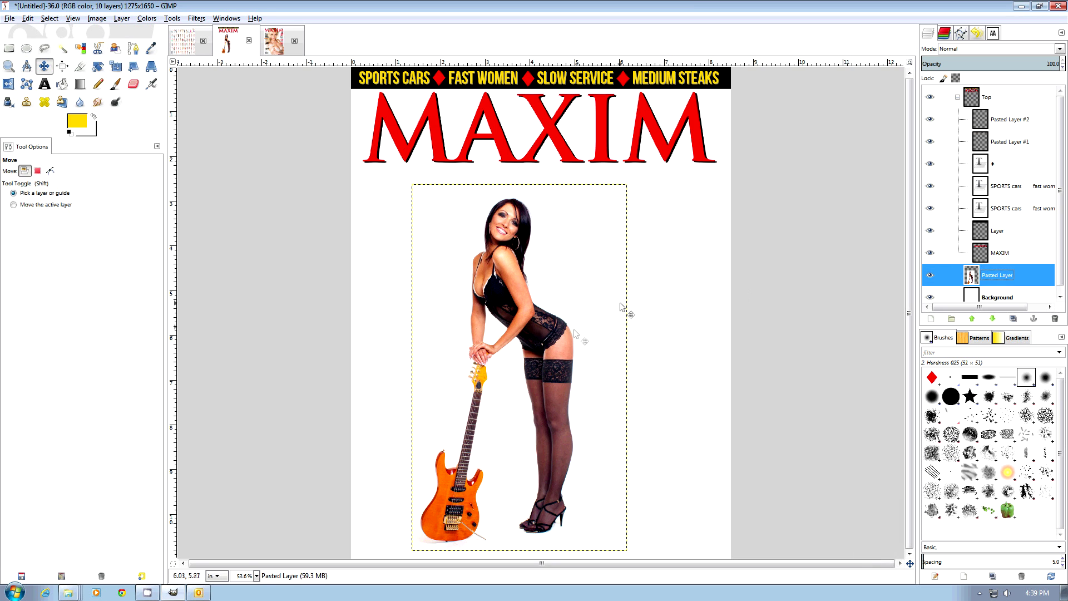
key(minus)
key(minus)
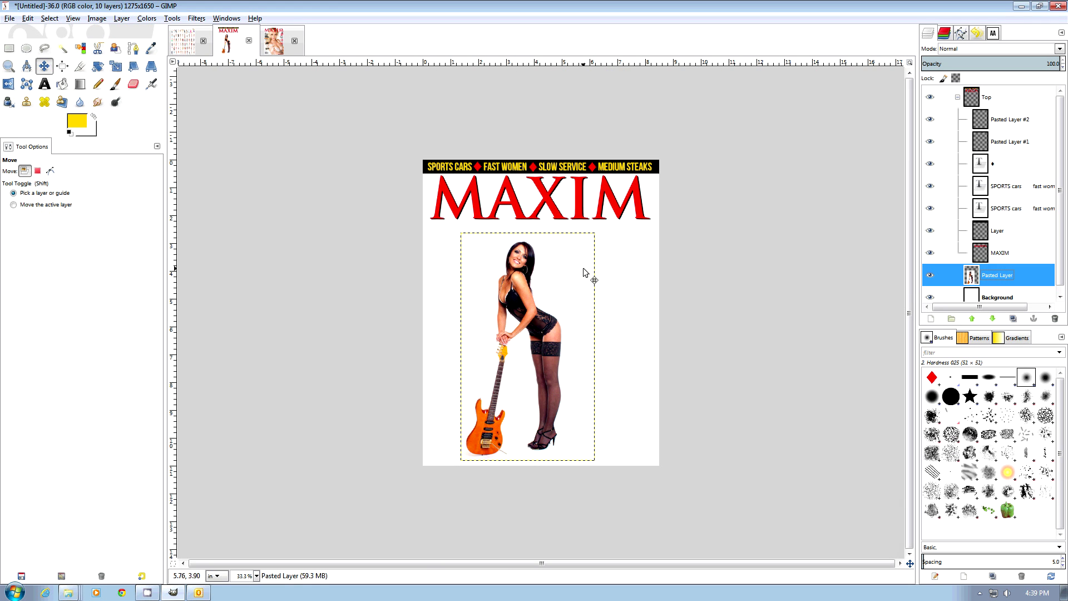
key(shift+t)
click(578, 245)
drag(593, 237, 679, 161)
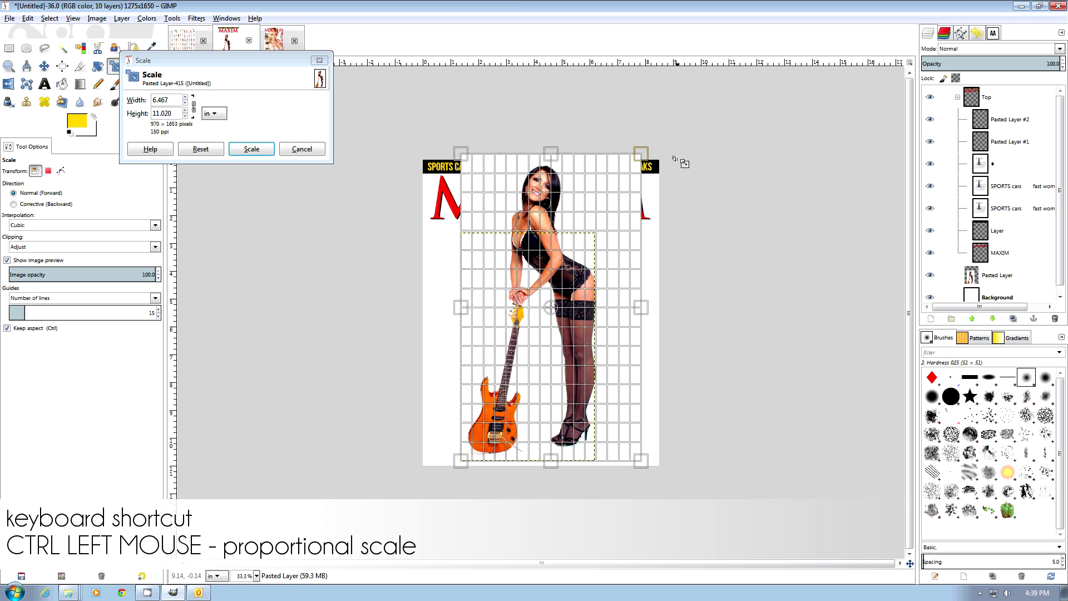
click(251, 148)
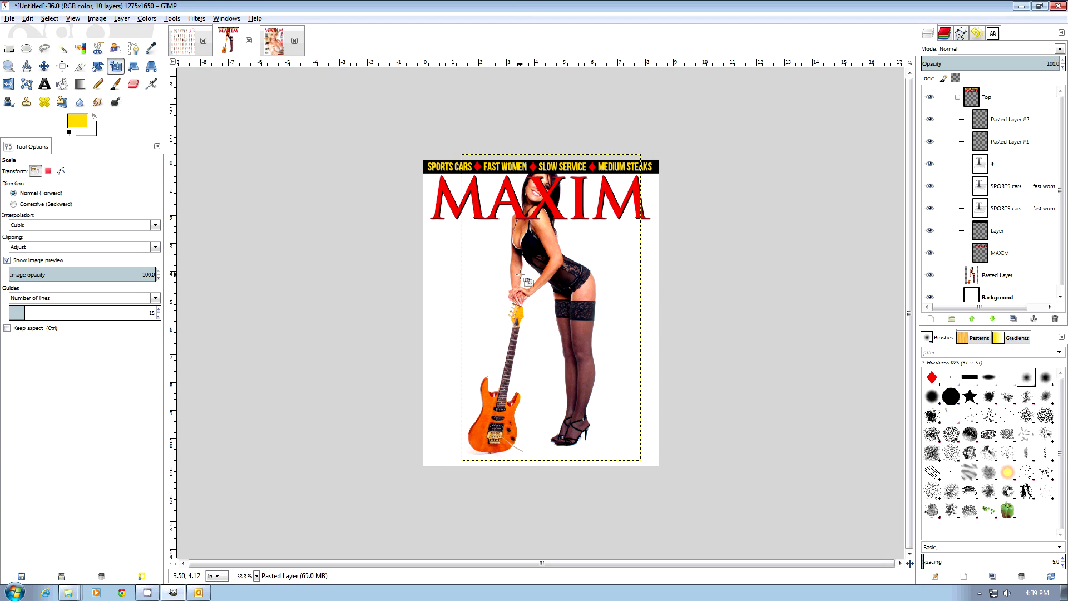
key(m)
drag(562, 276, 555, 301)
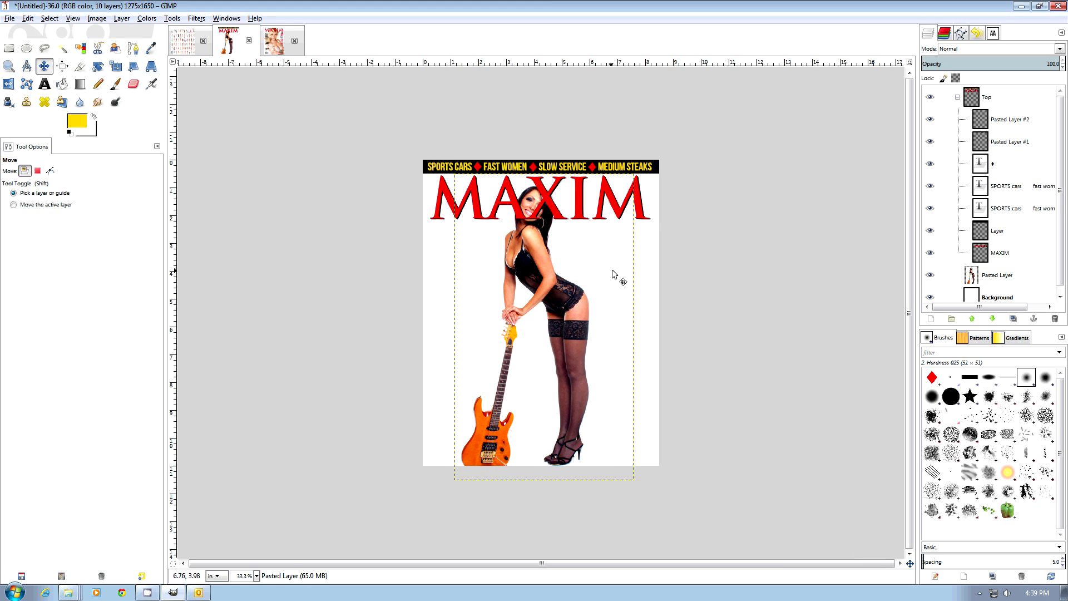
- Scale the model photo down slightly so the feet and guitar fit on the page, and shift it to the right
key(shift+t)
click(623, 305)
drag(633, 482, 637, 479)
key(Return)
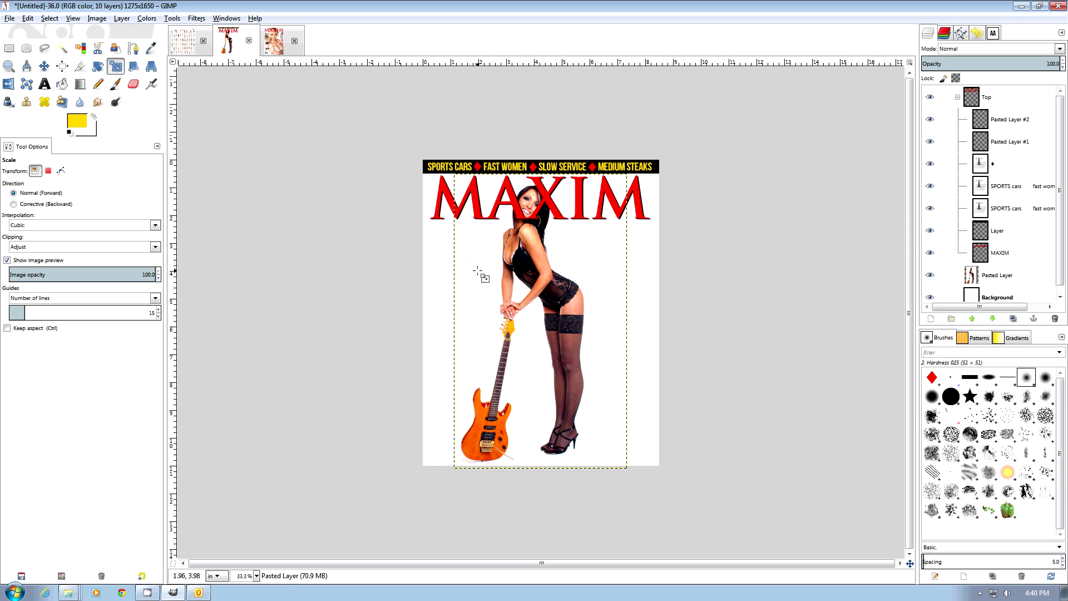
key(m)
drag(542, 281, 561, 272)
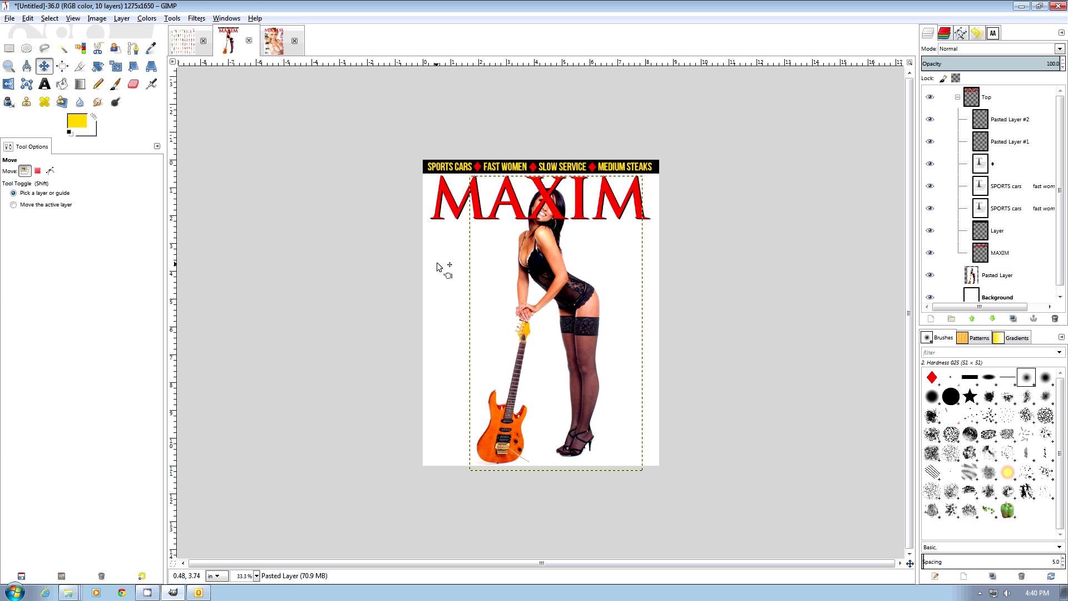
- Create a new layer group at the top of the layer stack, outside the Top group, and name it ByLines
key(shift+ctrl+j)
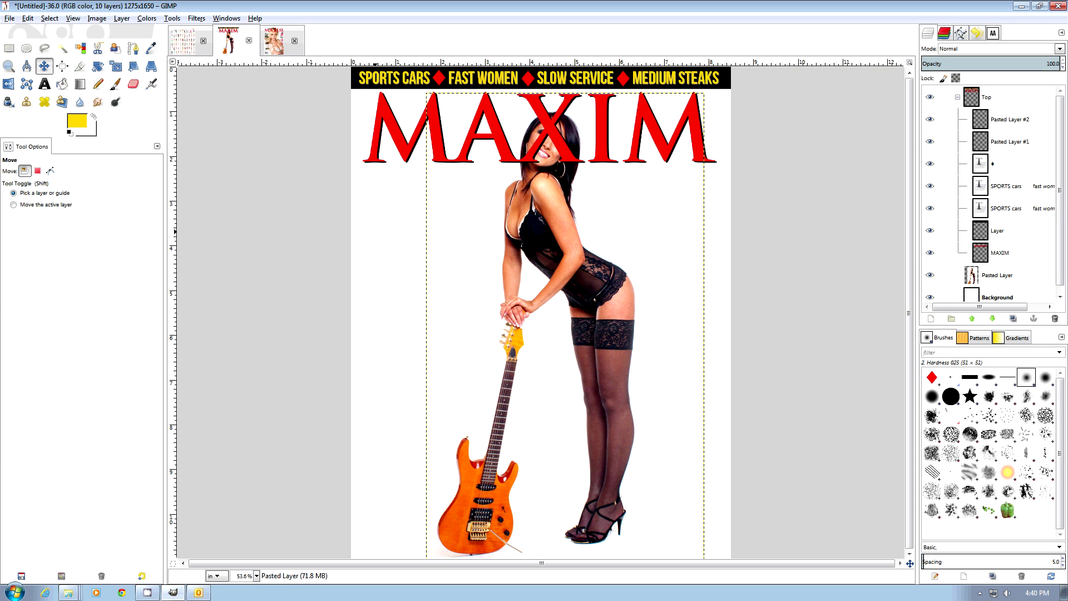
click(957, 96)
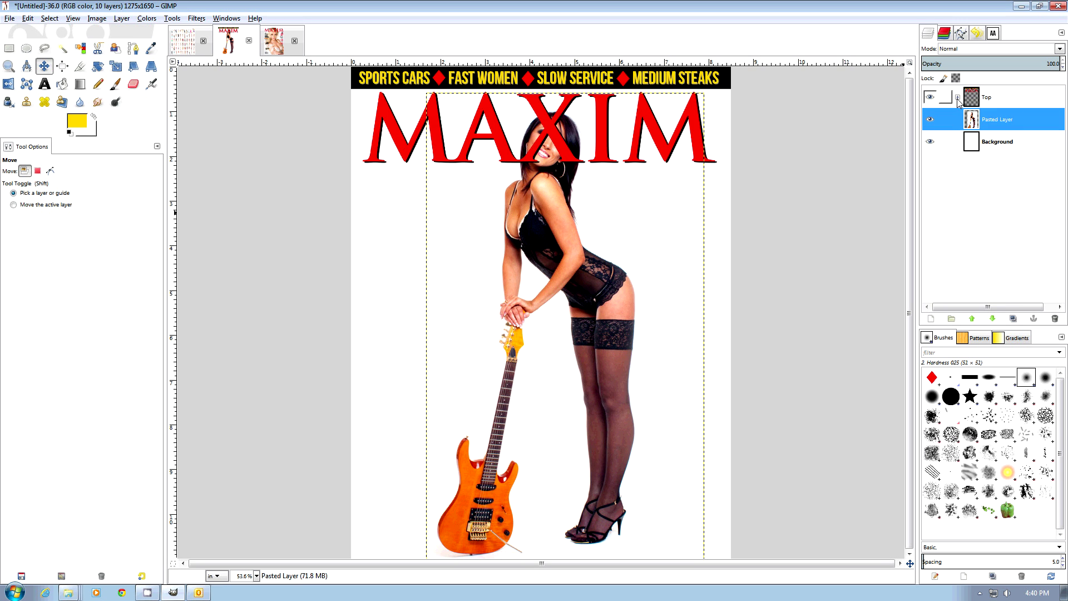
right_click(982, 100)
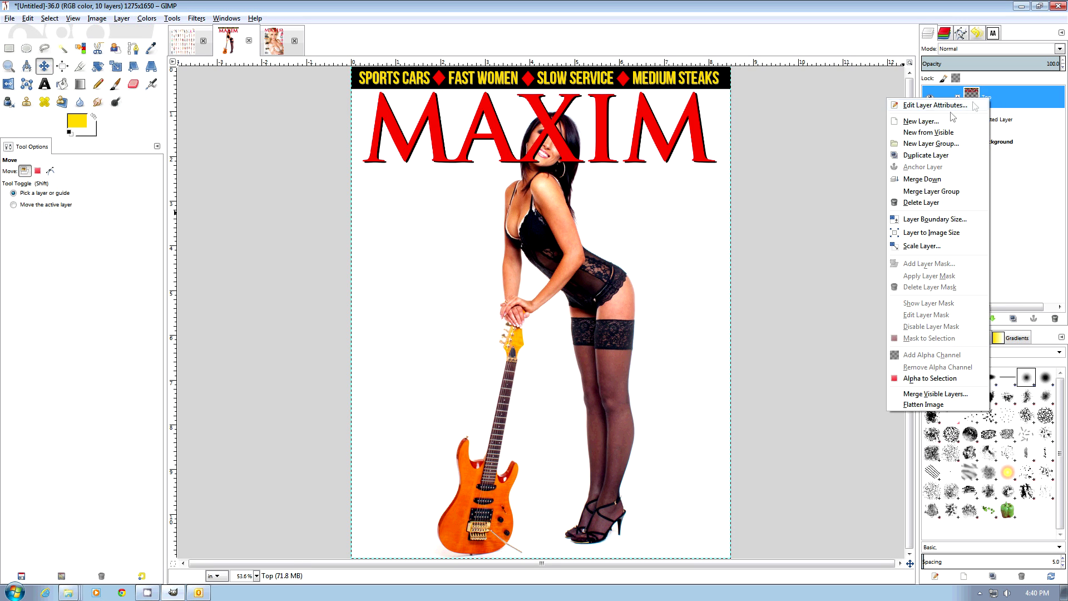
click(933, 144)
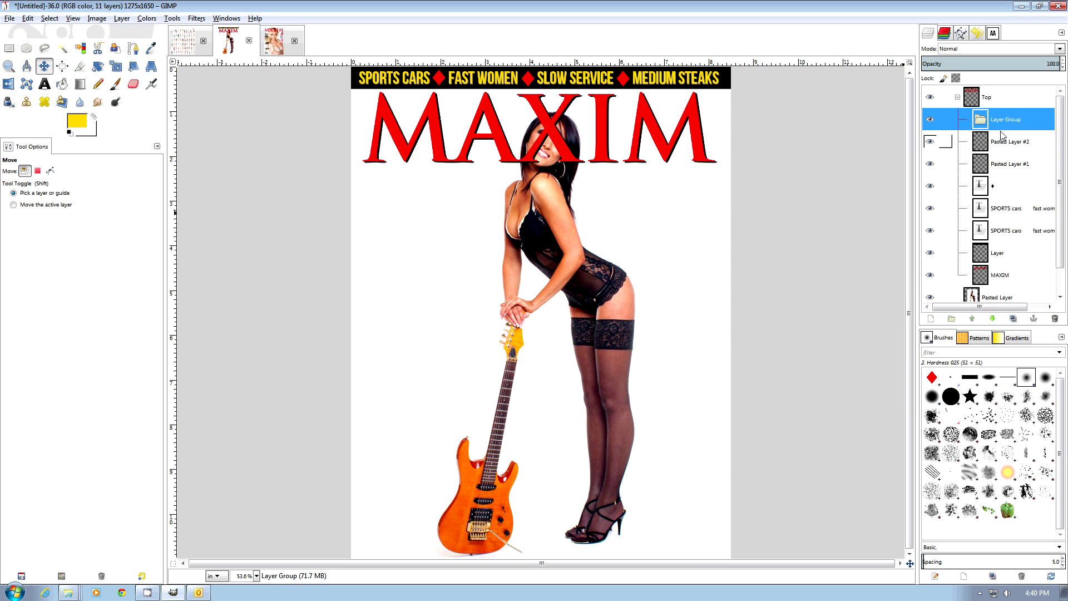
drag(1001, 123, 997, 104)
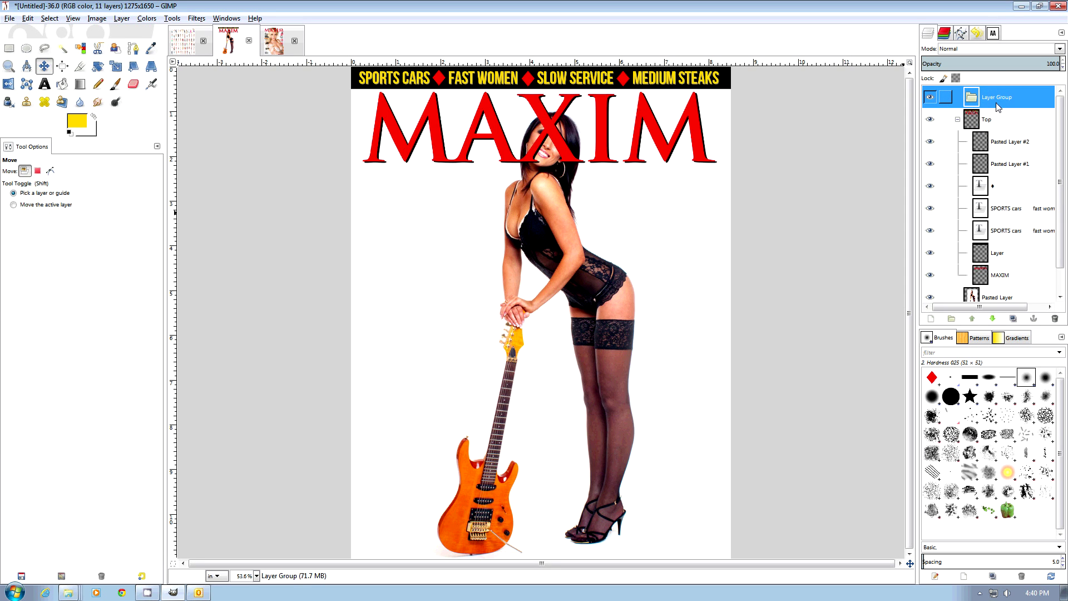
double_click(996, 98)
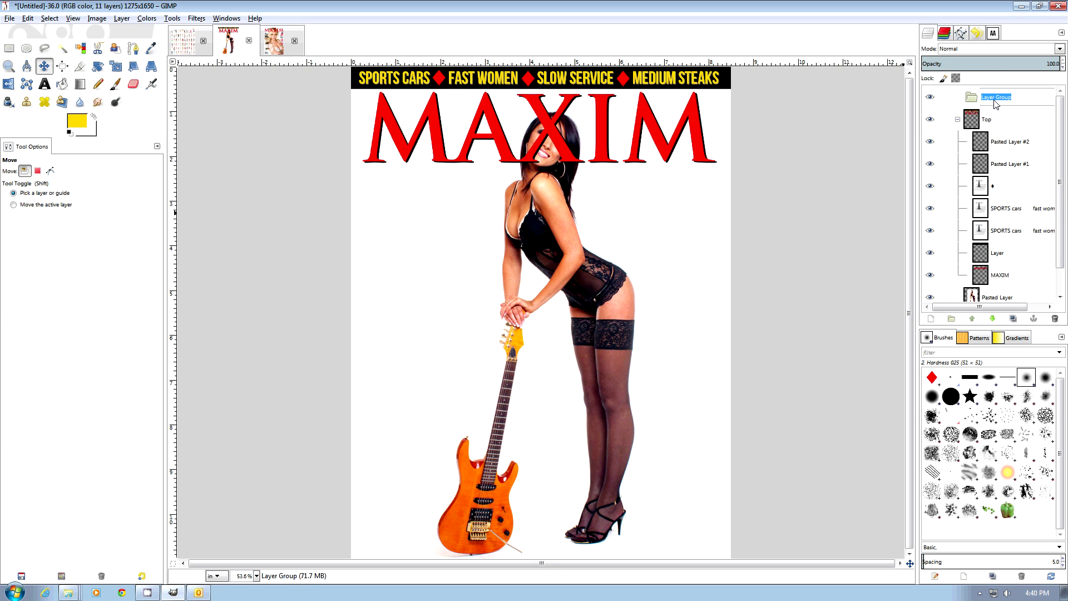
text(ByLines)
key(Return)
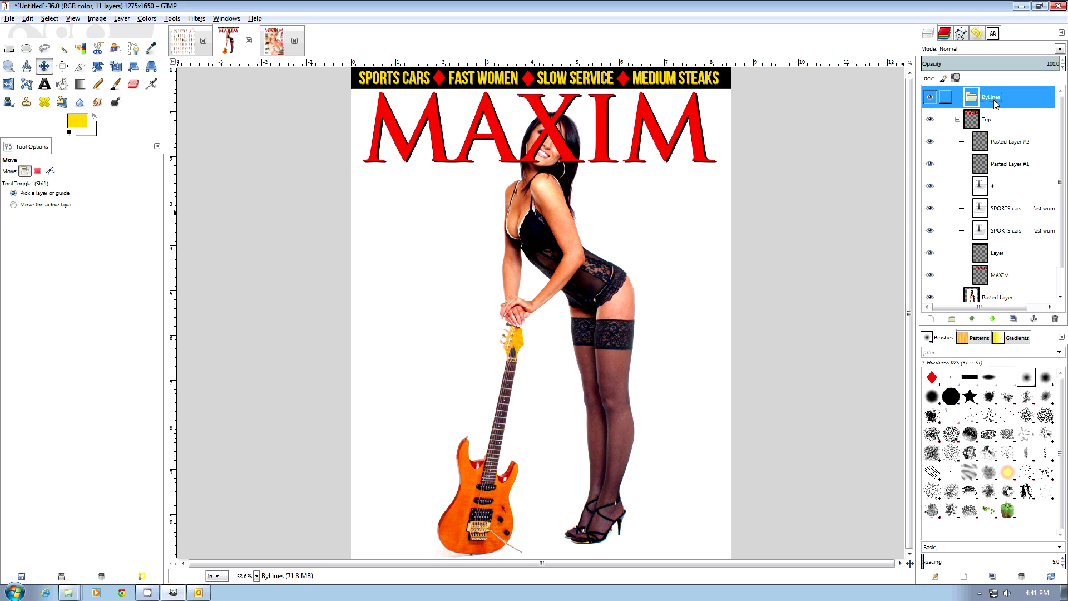
- Move the Top group into ByLines, and create another group above it there, named with the cover model's first name
drag(988, 119, 990, 107)
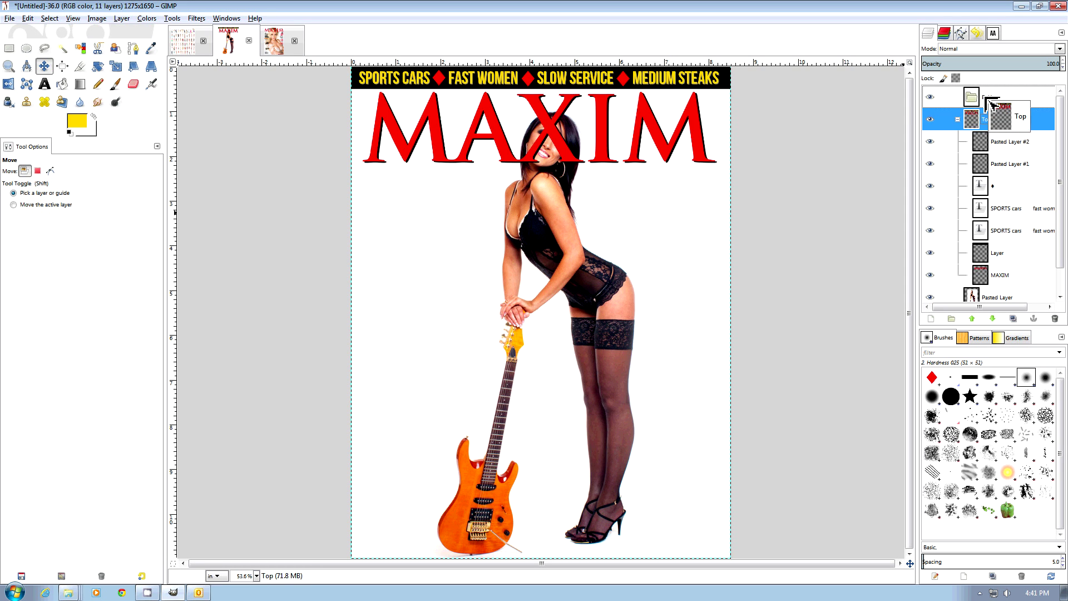
right_click(987, 109)
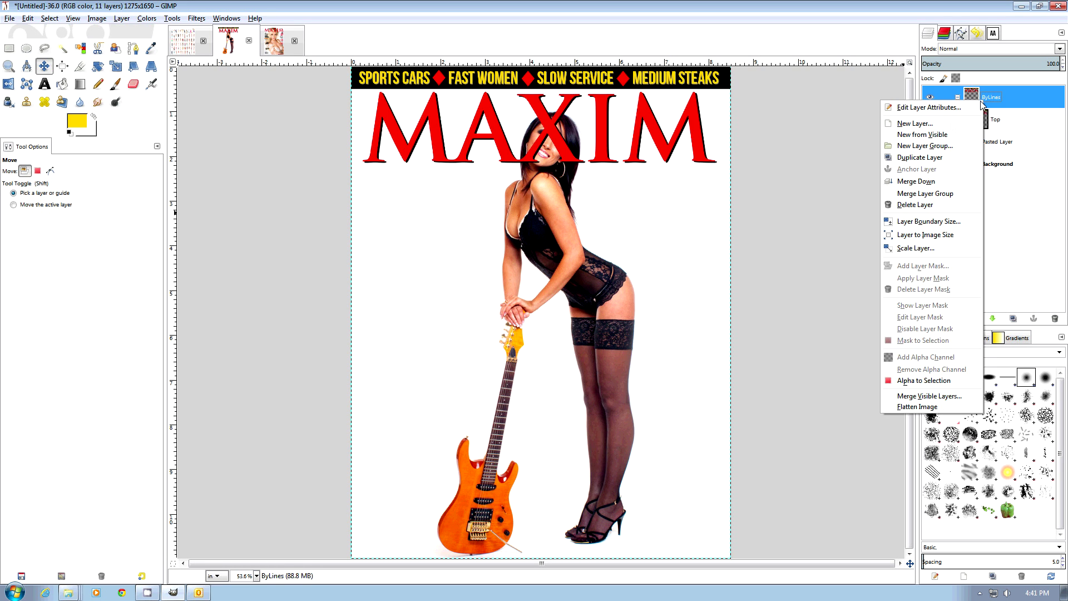
click(959, 145)
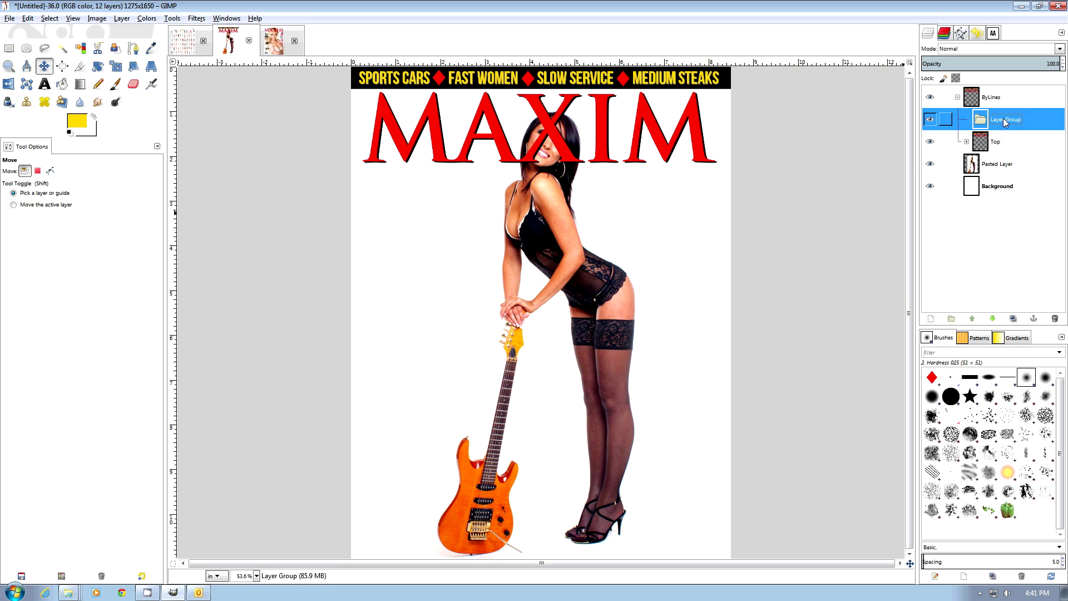
key(a)
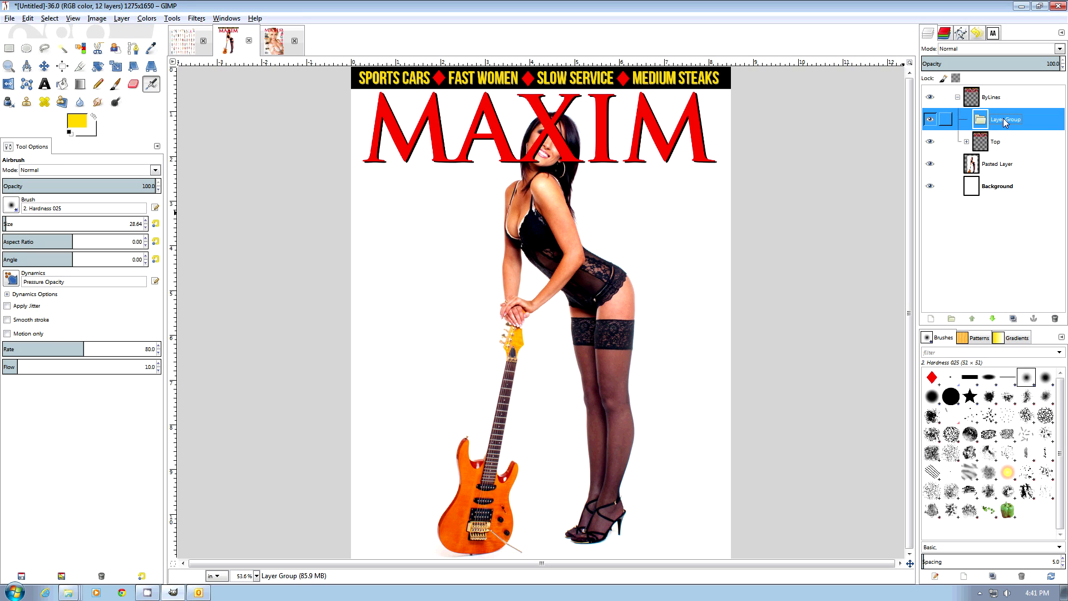
double_click(1002, 119)
text(Mandy)
key(Return)
- Add the cover model's full name as red (ff0000) 100 px text and place it just under MAXIM at the page's left edge
key(t)
click(382, 203)
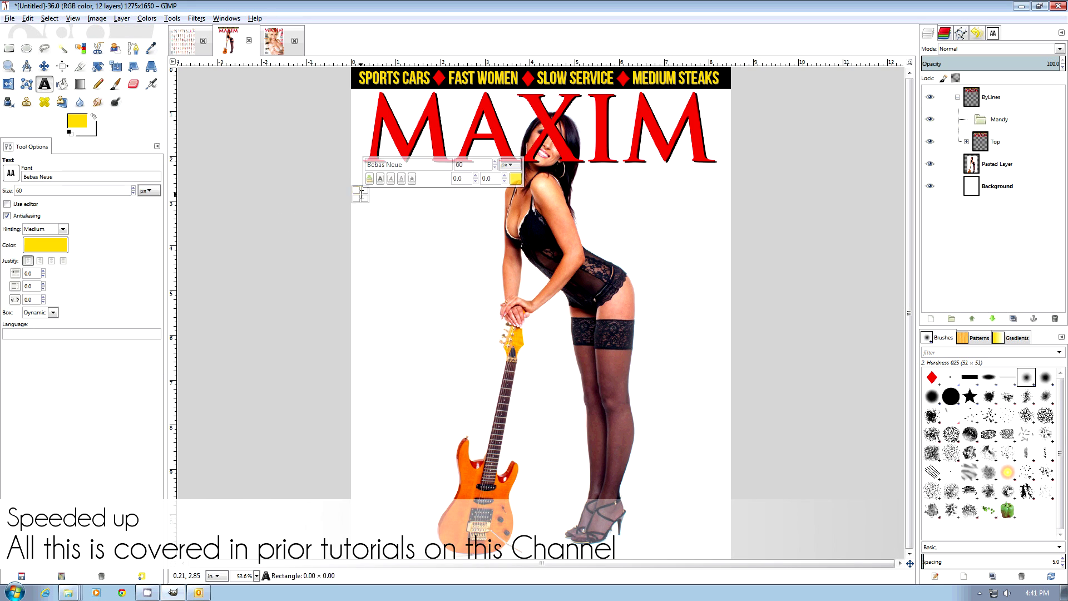
text(Mandy Smith)
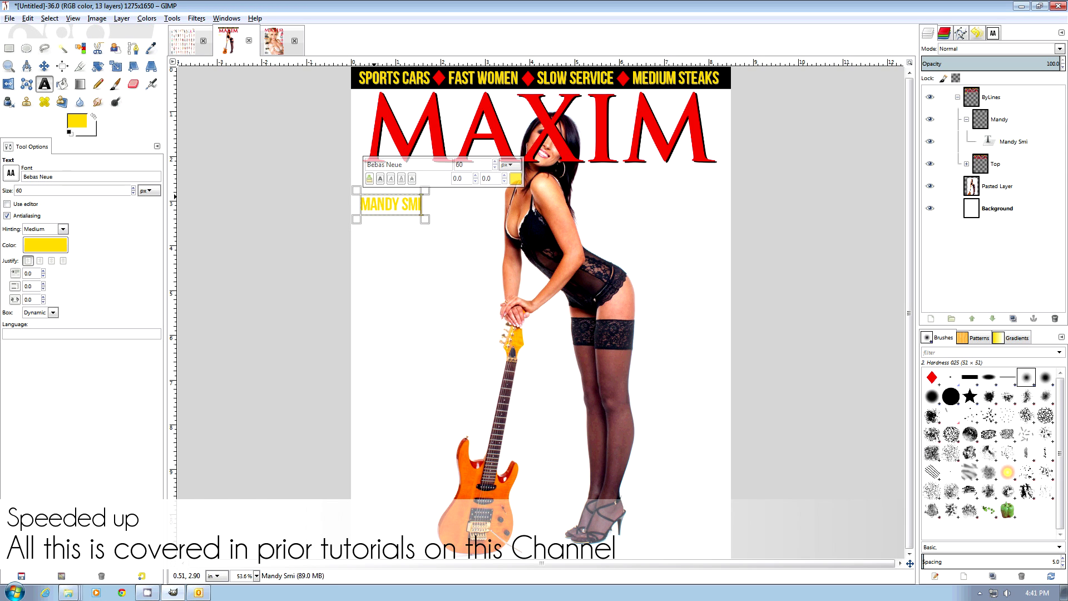
click(46, 245)
click(139, 187)
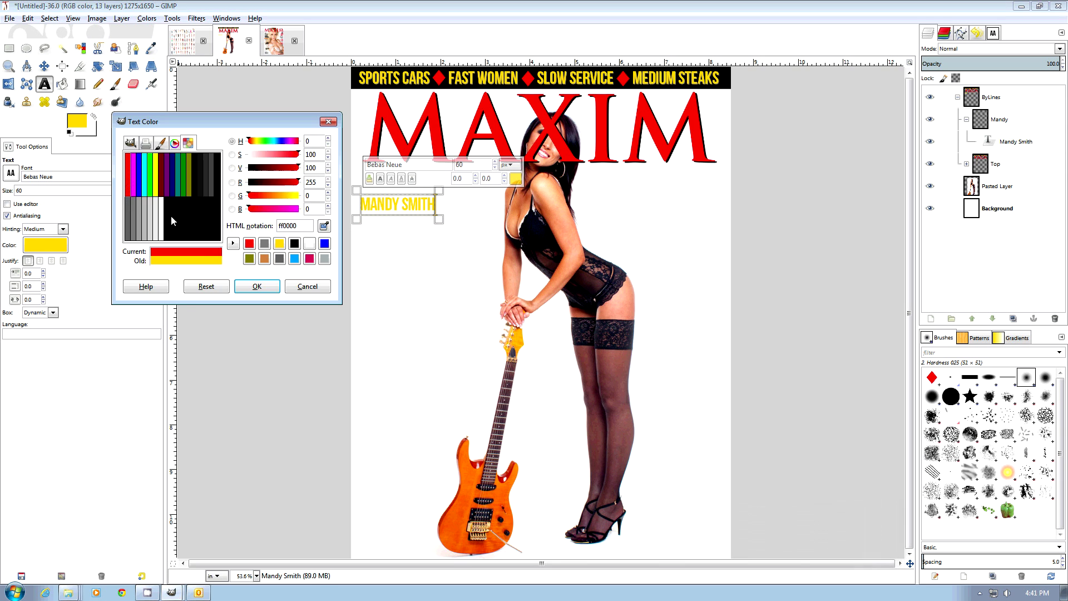
click(259, 289)
text(120)
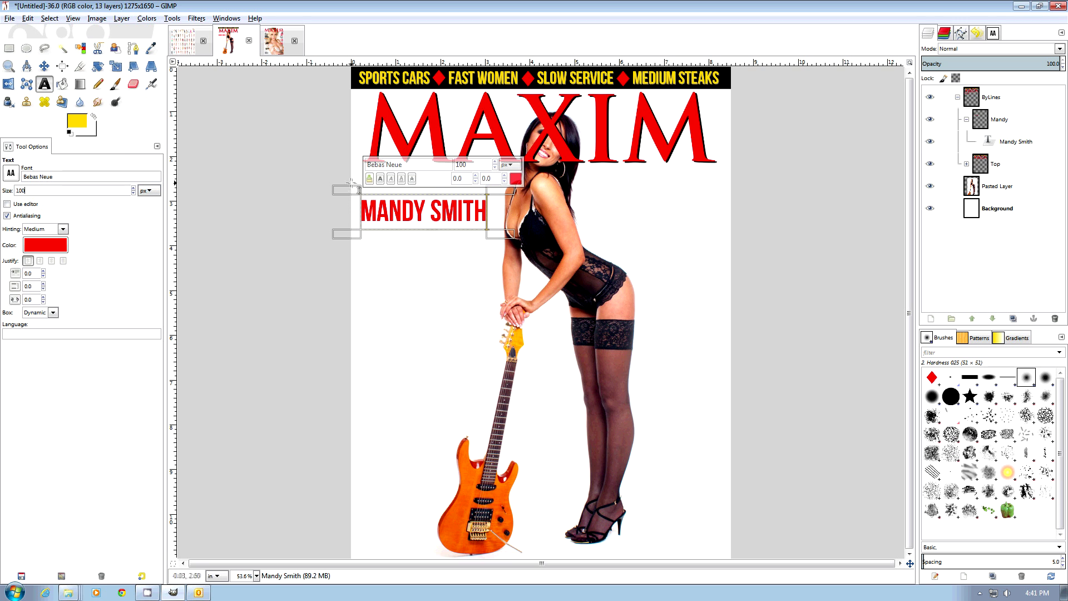
click(45, 67)
drag(401, 222, 396, 195)
key(1)
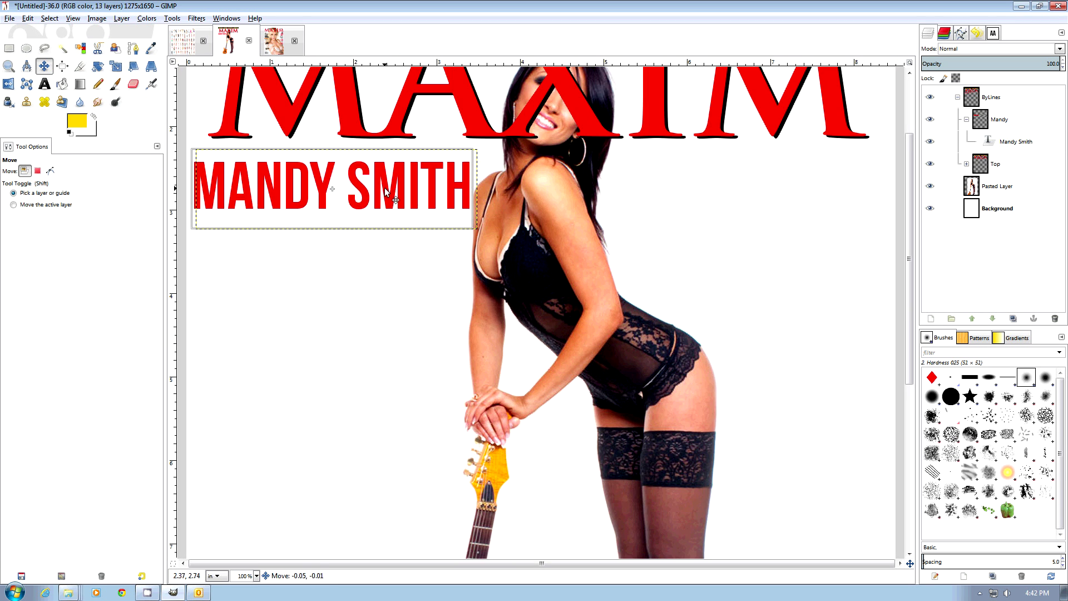
- Add a black 60 px Bebas Neue text block below the name with five lines: Shows us a / few licks on / the guitar / and a lot / more
key(t)
click(396, 196)
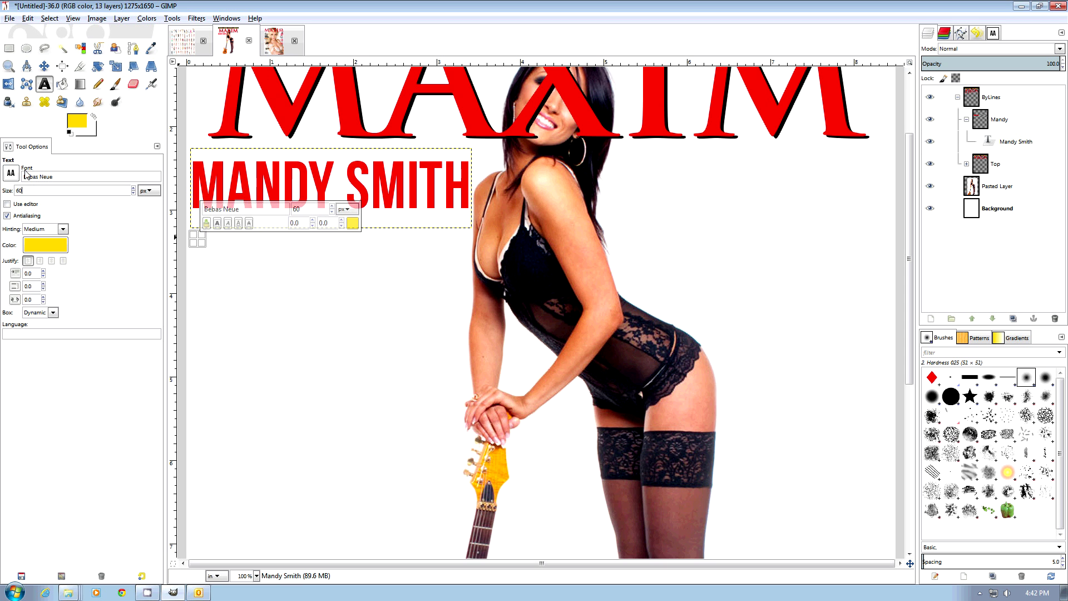
click(45, 245)
click(288, 247)
click(258, 284)
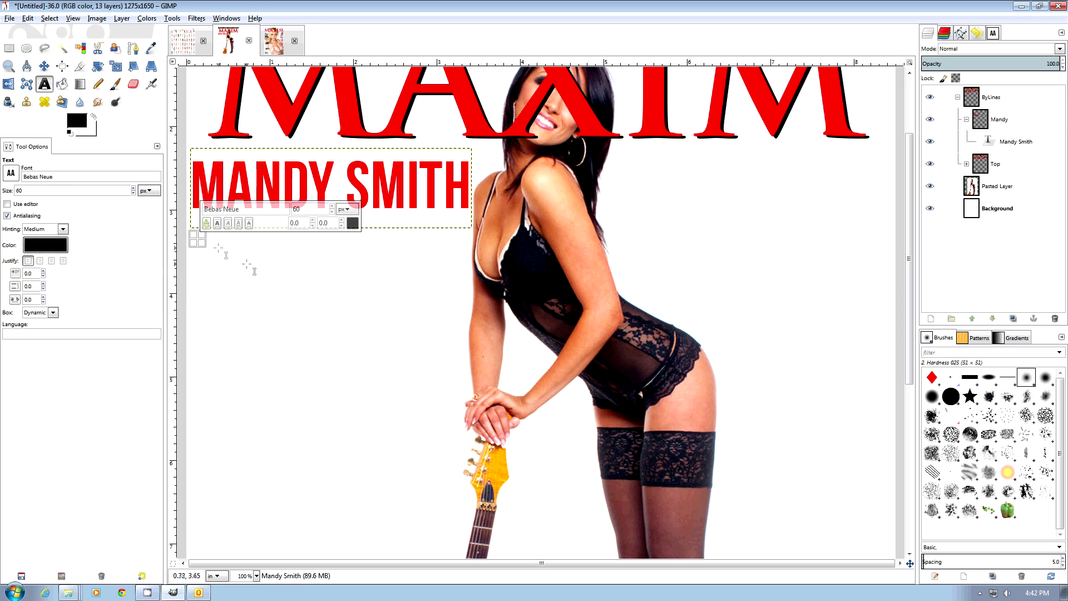
text(Shows us a)
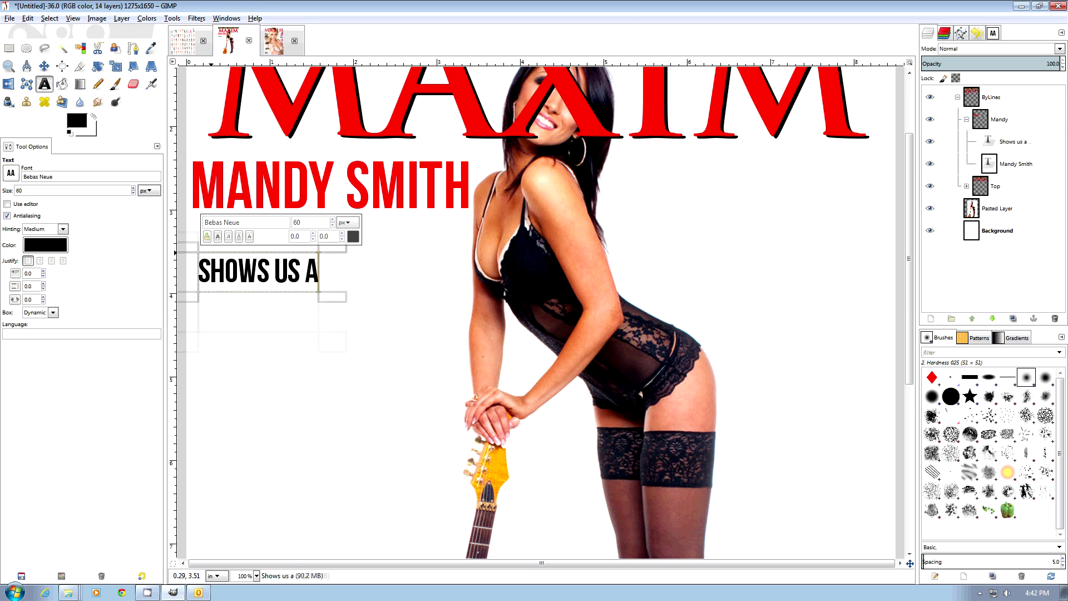
key(Return)
text(few licks on)
key(Return)
text(the guitar)
key(Return)
text(and a lot)
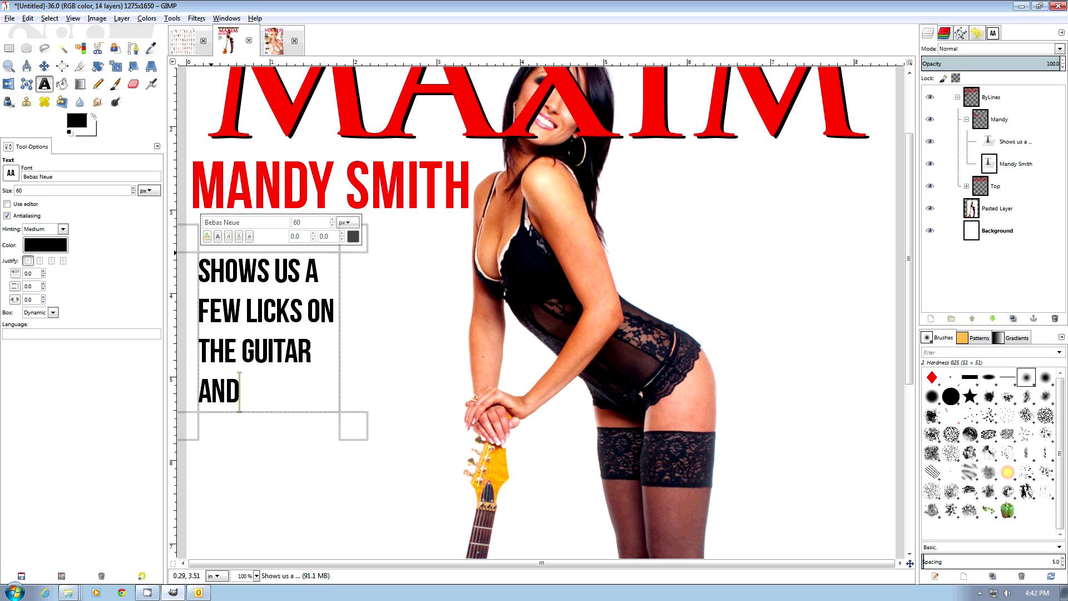
key(Return)
text(more)
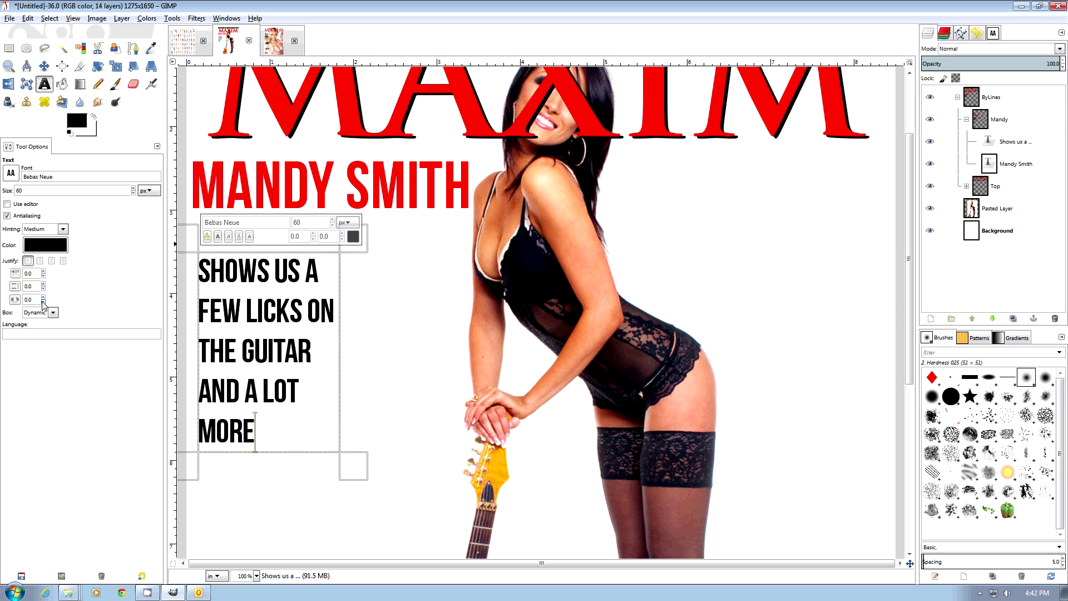
- Tighten the five-line text block's line spacing to -24 and move it up directly under the model's name
scroll(43, 287, down, 19)
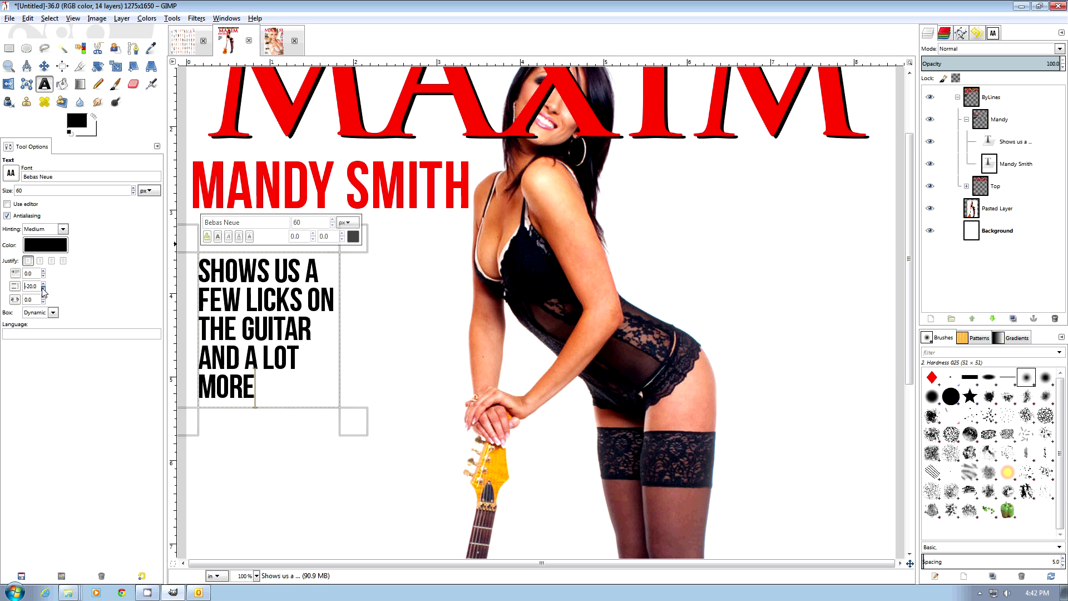
click(44, 66)
drag(224, 278, 328, 258)
- Color the line FEW LICKS ON red and the line THE GUITAR gray in the text block
key(t)
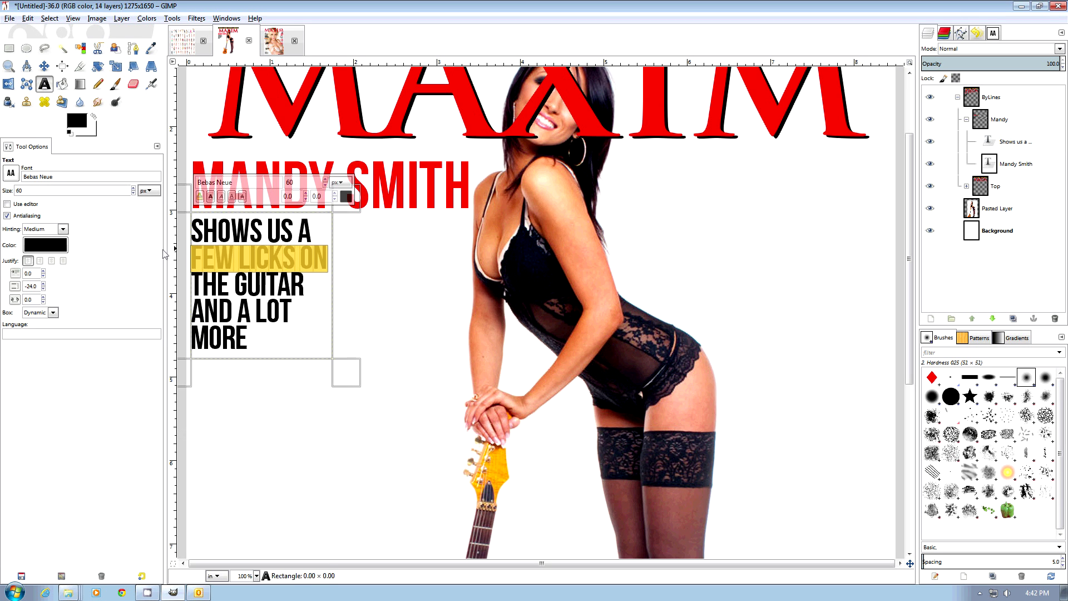
click(346, 197)
click(274, 298)
double_click(269, 285)
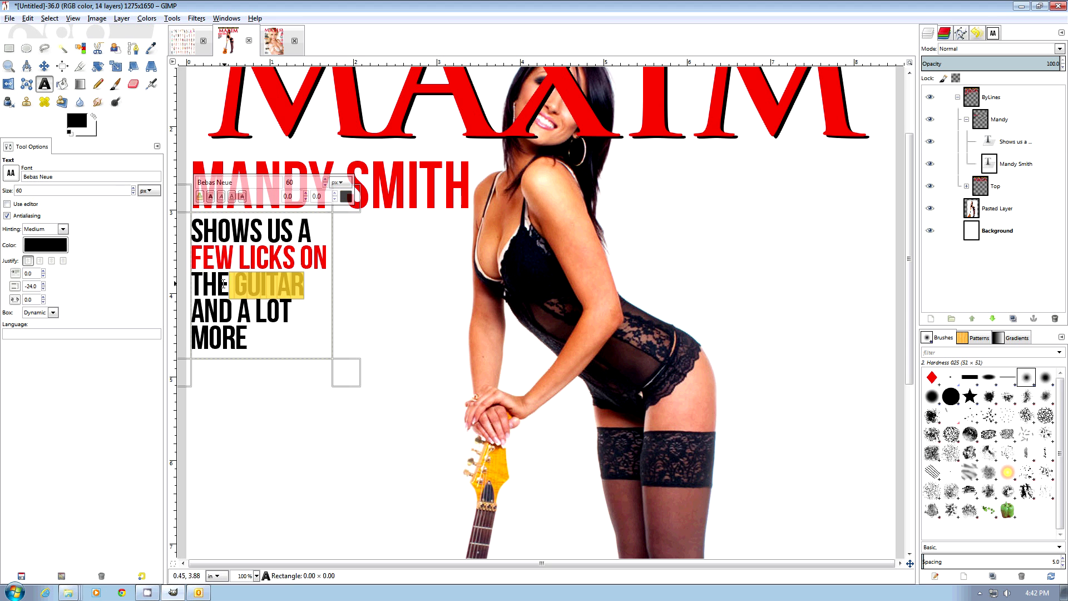
click(347, 198)
click(293, 257)
click(284, 301)
- Color the word LOT red and the word MORE gray in the text block
double_click(273, 311)
click(346, 198)
click(308, 257)
click(271, 300)
double_click(233, 338)
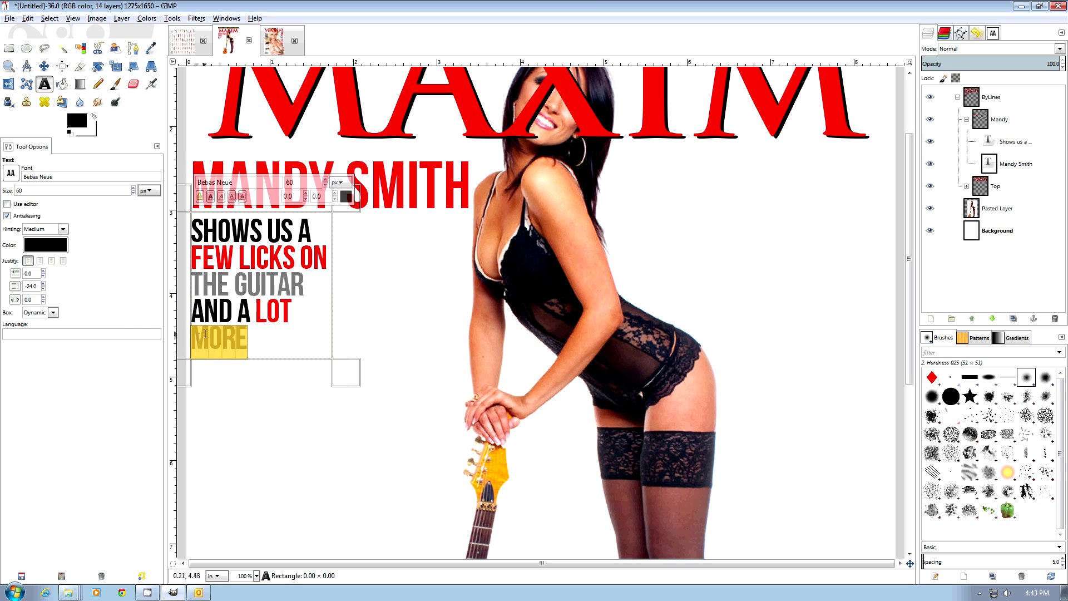
click(347, 198)
click(281, 261)
click(272, 301)
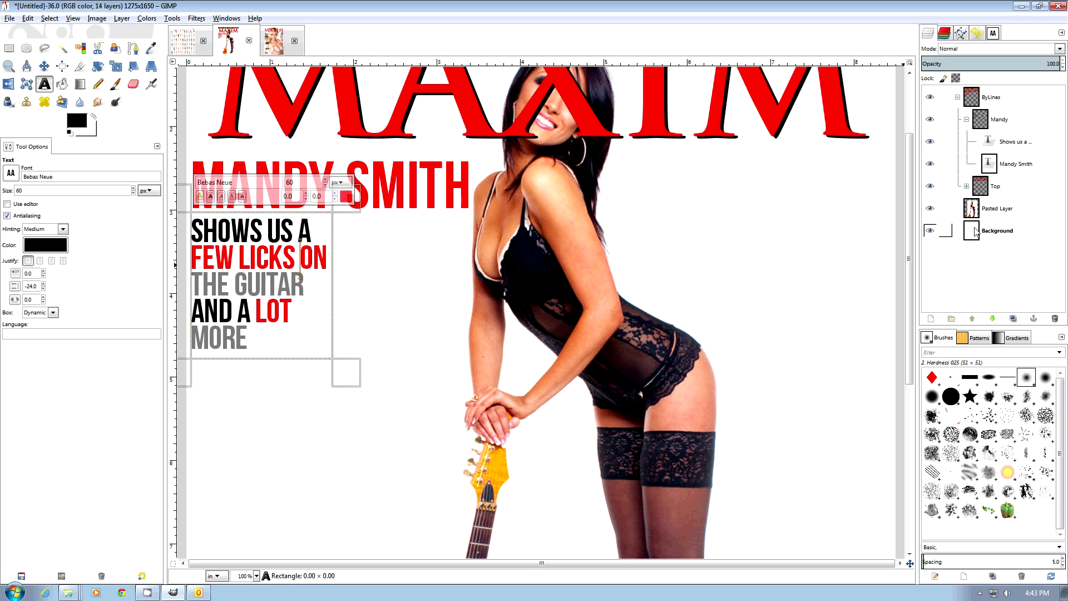
- Enlarge the five-line text block under the model's name to 70 px
click(971, 236)
click(260, 285)
text(80)
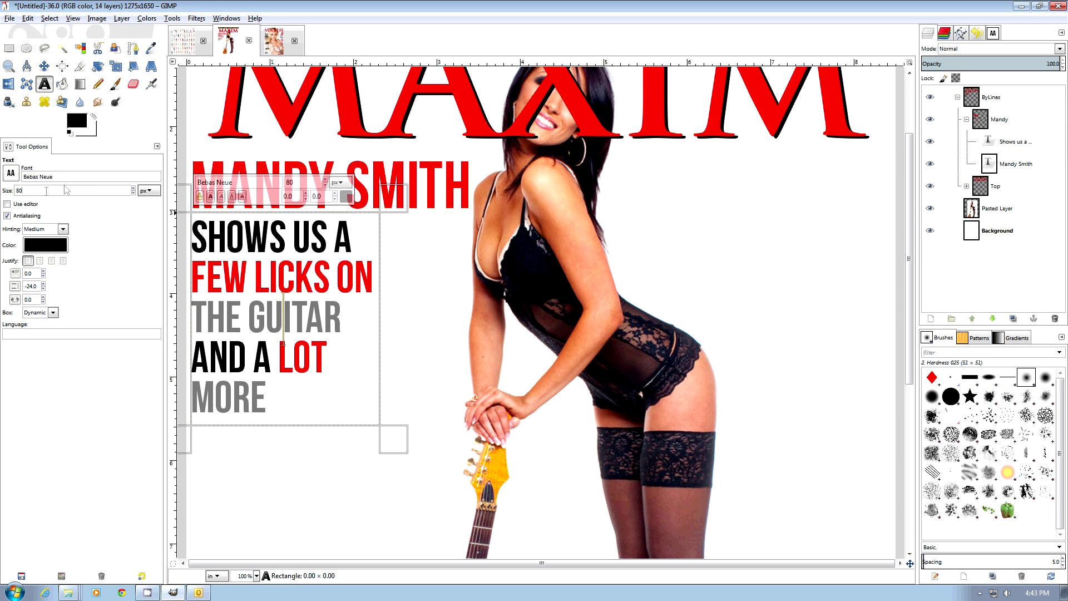
key(minus)
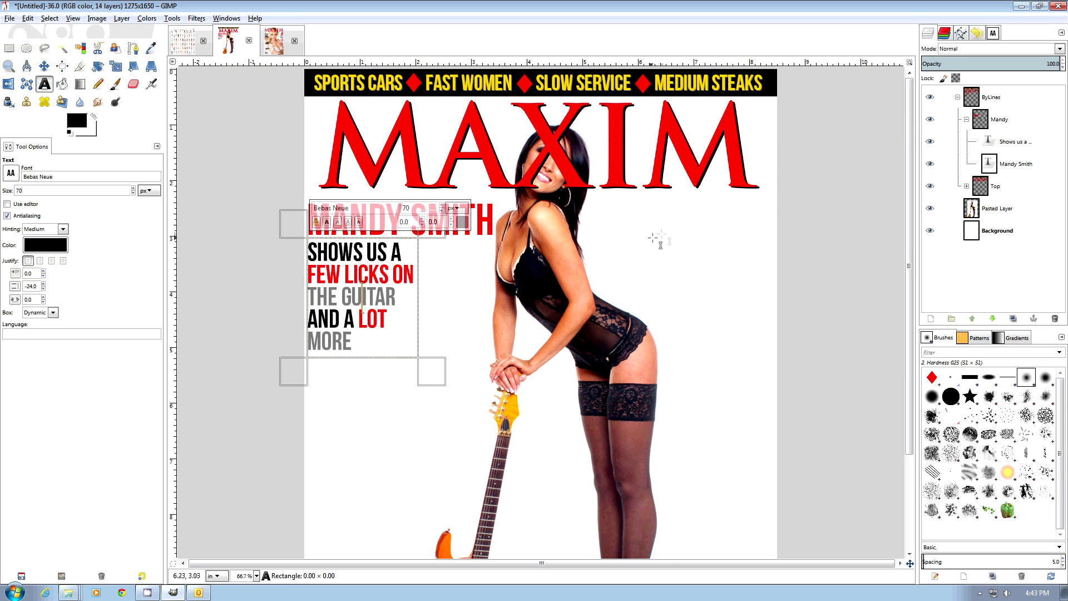
- Create a layer group named 22 inside ByLines, above the group holding the model's name text
click(967, 119)
right_click(995, 119)
click(923, 138)
double_click(1007, 119)
text(33)
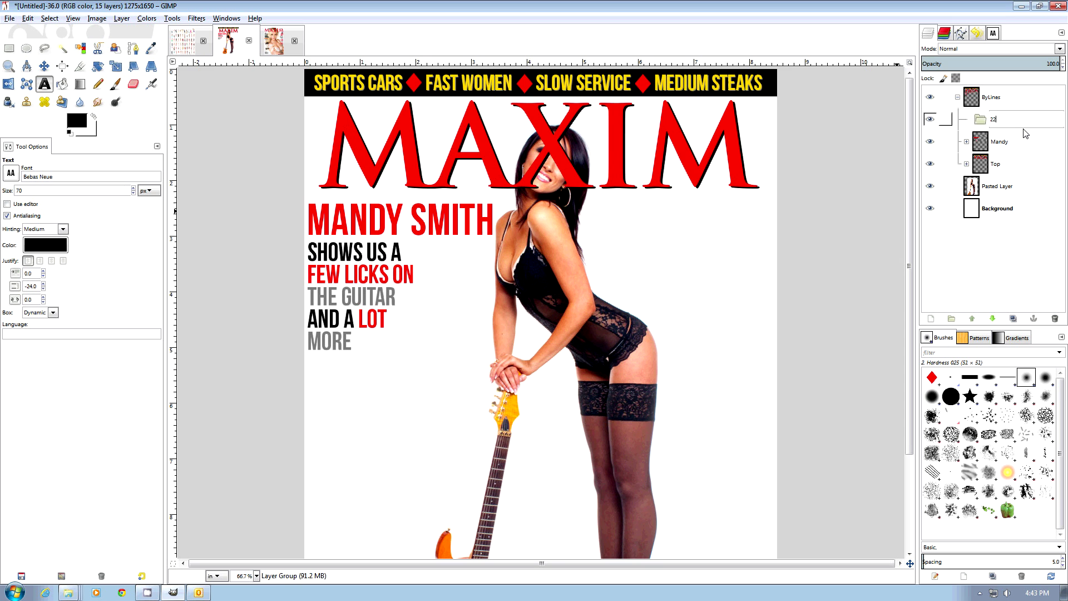
key(Return)
- Add the number 22 as black 250 px text in the empty area to the right of the model
click(649, 234)
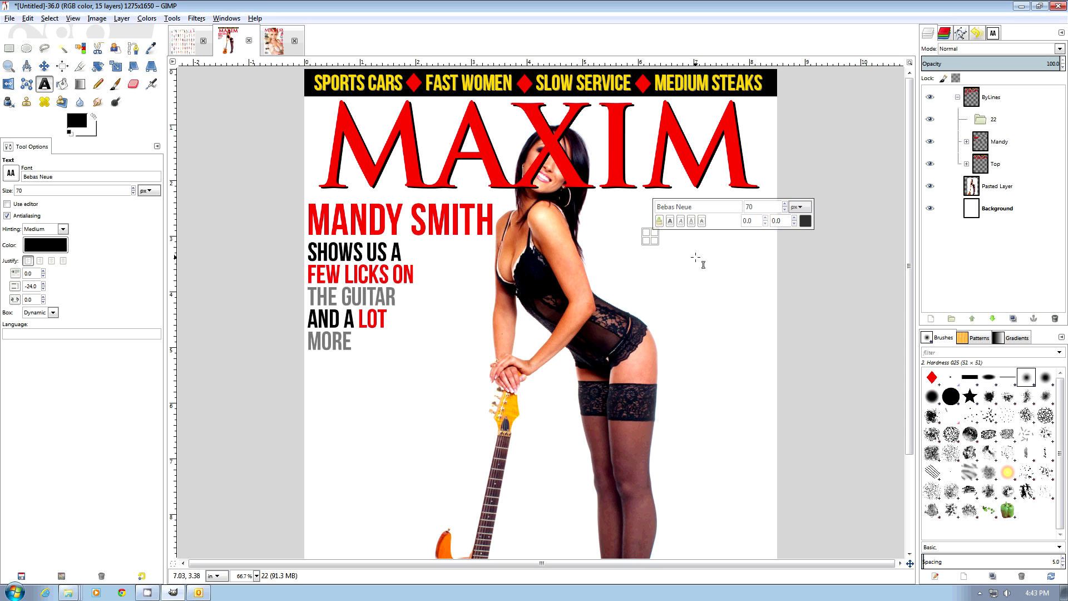
text(22)
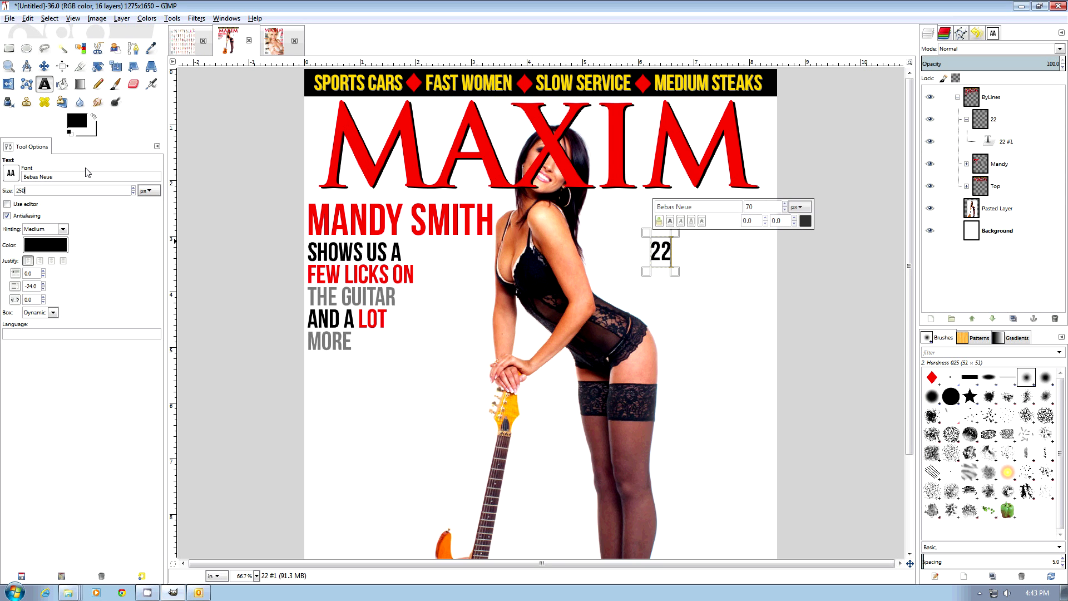
text(250)
key(Return)
- Add three separate black 70 px text layers over the guitar neck: "stupid" / "things" on two lines, "not", and "to do"
click(485, 351)
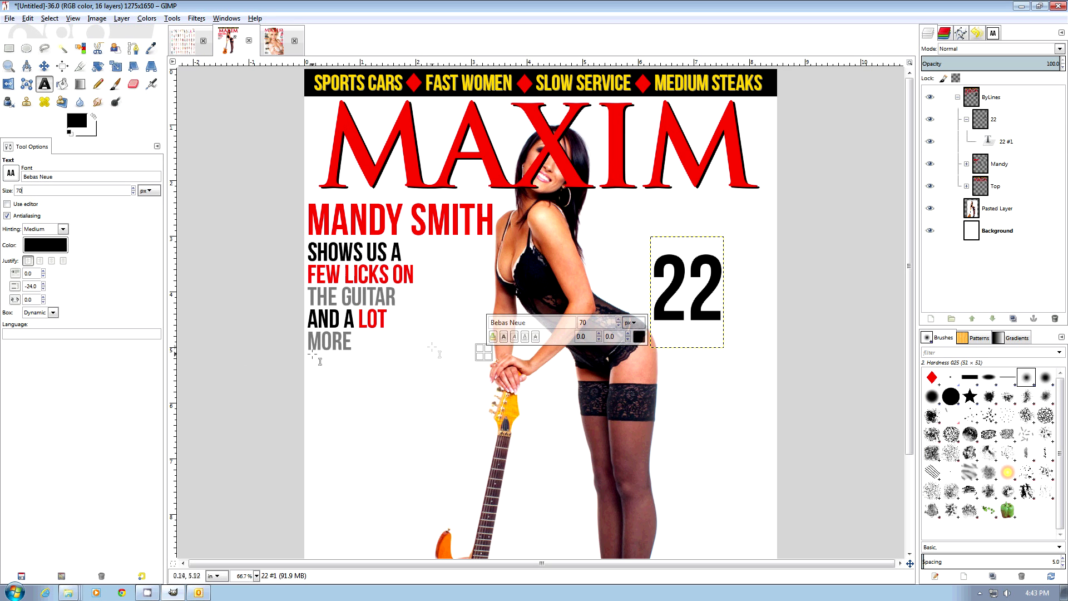
click(494, 361)
text(stupid)
key(Return)
text(things)
click(501, 431)
text(not)
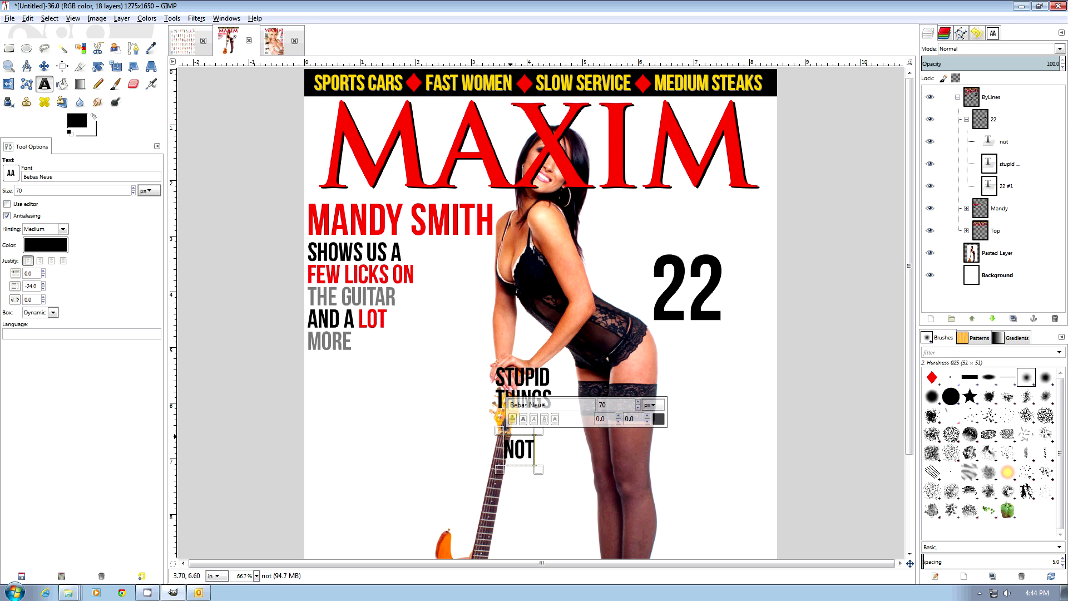
click(506, 474)
text(to do)
- Move the 22 up toward the page's right edge and place the STUPID THINGS text directly beneath it
click(44, 65)
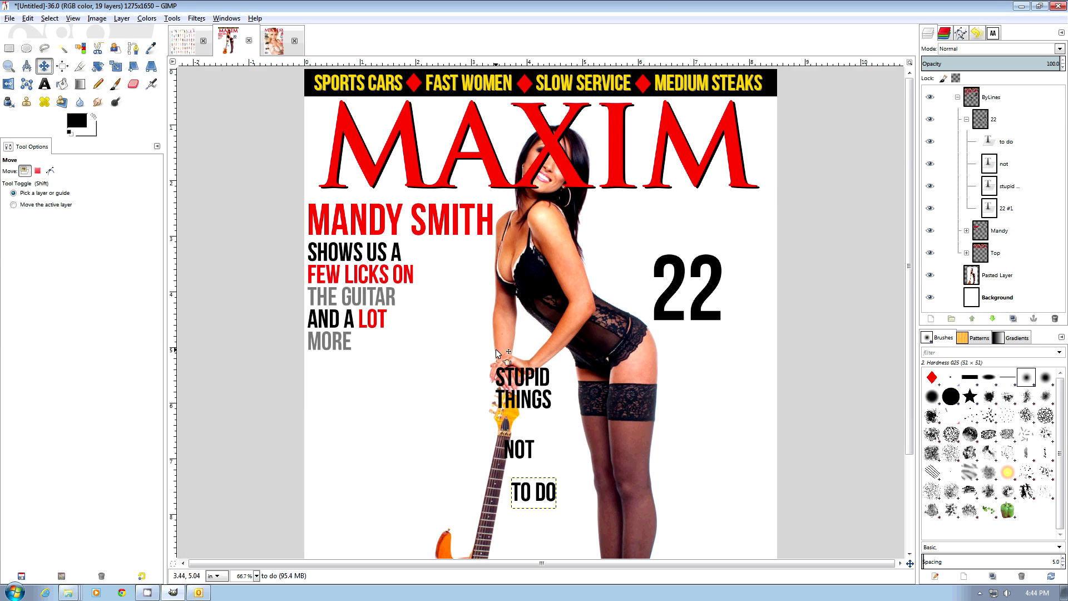
key(1)
drag(532, 390, 773, 362)
drag(793, 283, 848, 222)
drag(739, 380, 820, 281)
- Right-justify the STUPID THINGS text and move the NOT text directly beneath it
key(t)
click(820, 281)
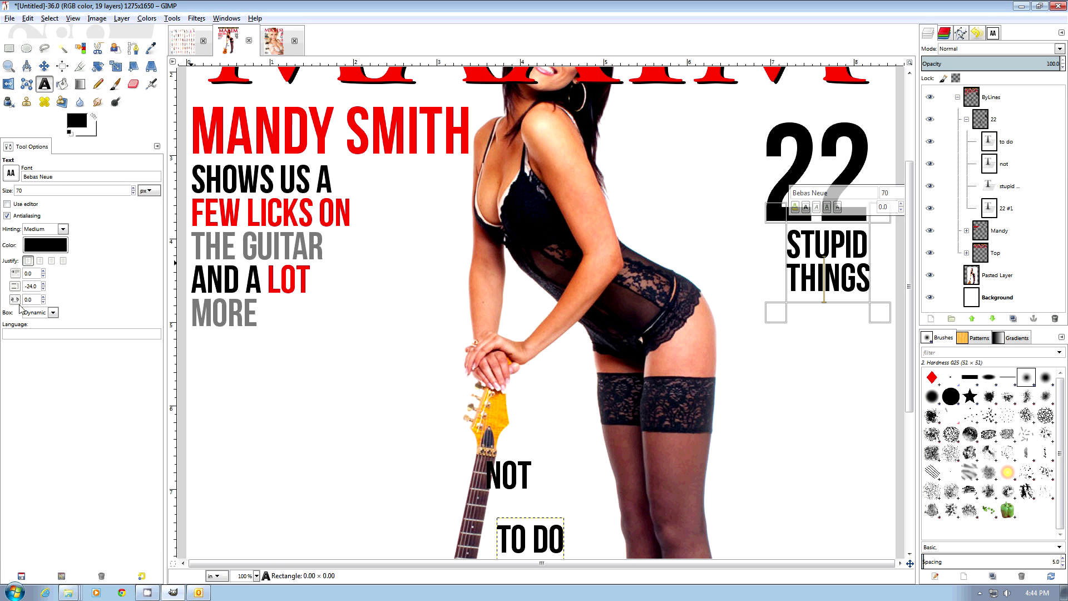
click(40, 261)
click(42, 65)
drag(531, 484, 869, 324)
- Enlarge NOT to 100 px, align it with the right edge of THINGS, and place TO DO directly beneath it
text(t)
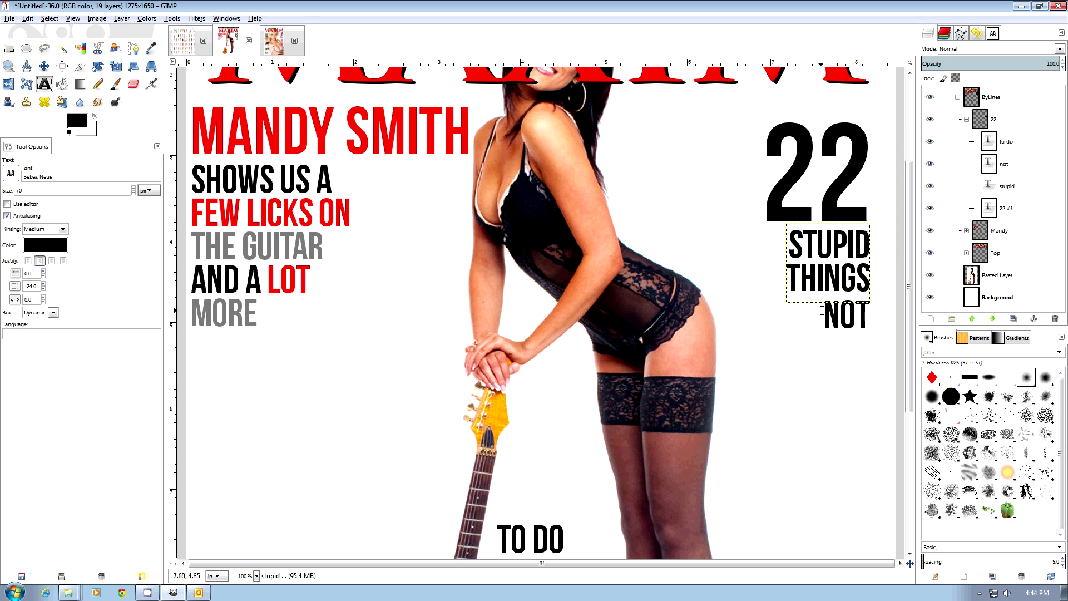
text(100)
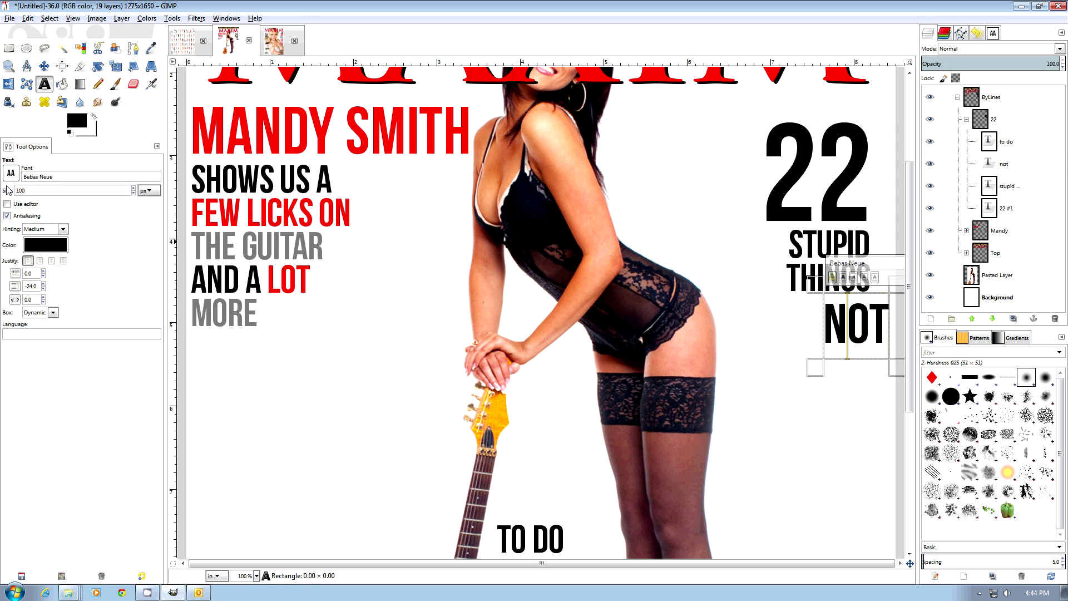
click(44, 65)
ctrl+scroll(866, 321, up, 1)
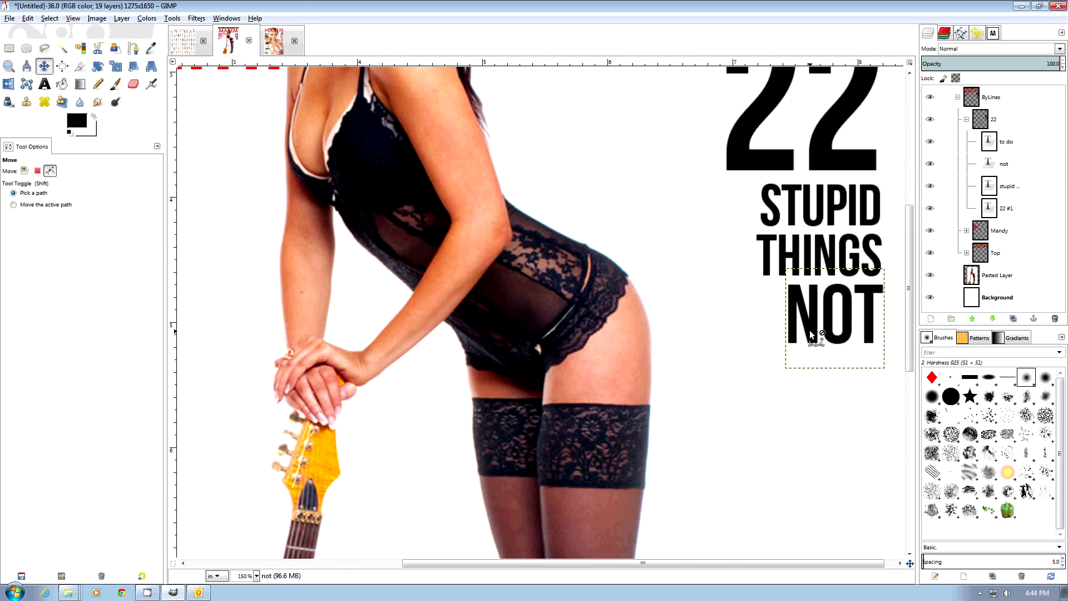
key(1)
drag(525, 426, 832, 238)
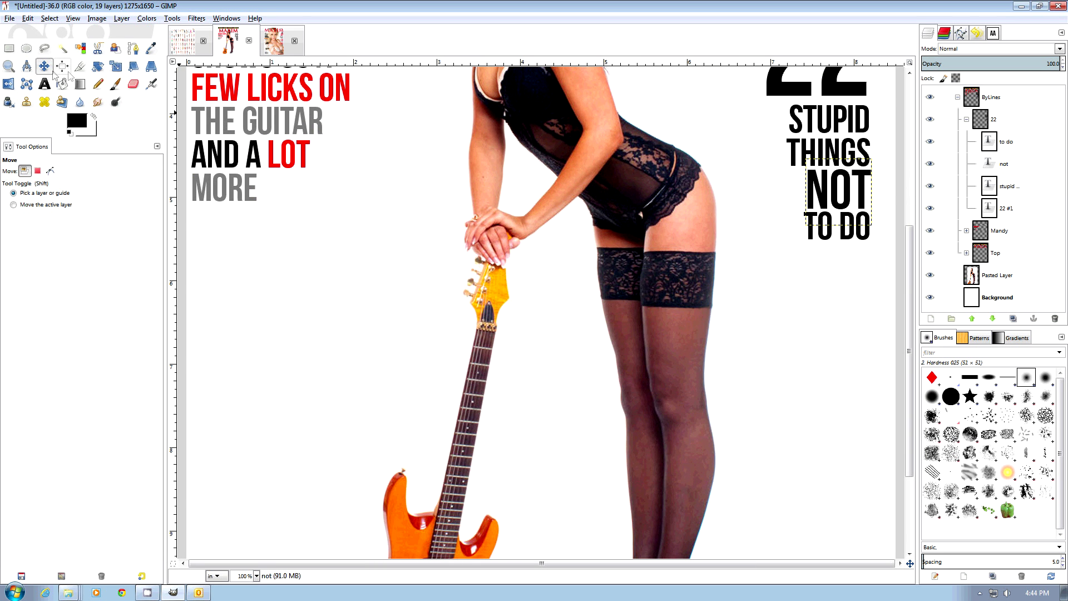
- Color only the word THINGS red in the STUPID THINGS text
key(t)
double_click(828, 152)
scroll(898, 100, down, 1)
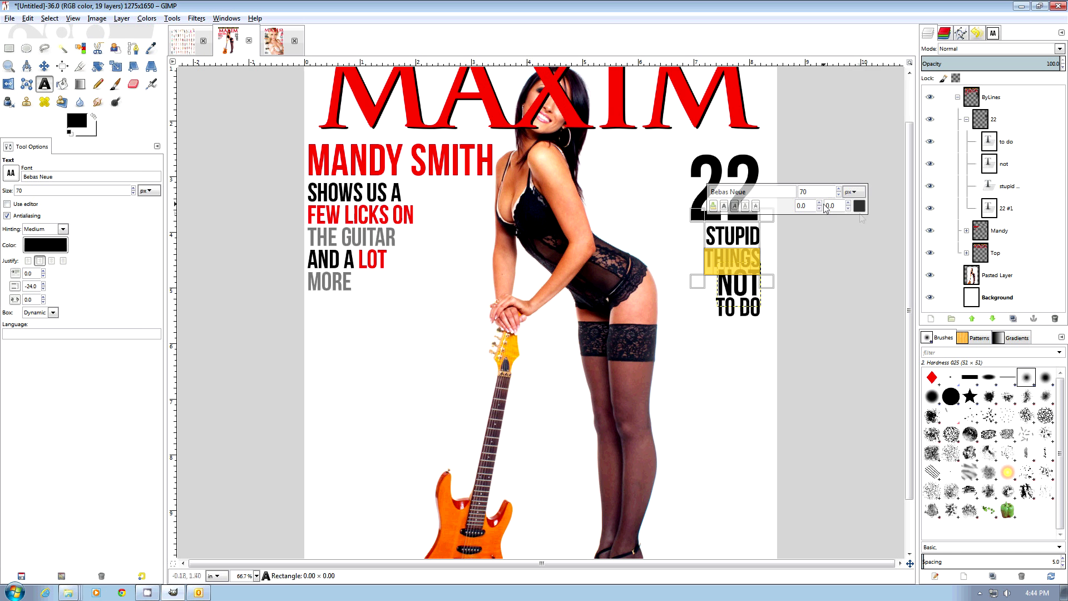
click(859, 206)
click(292, 271)
click(285, 314)
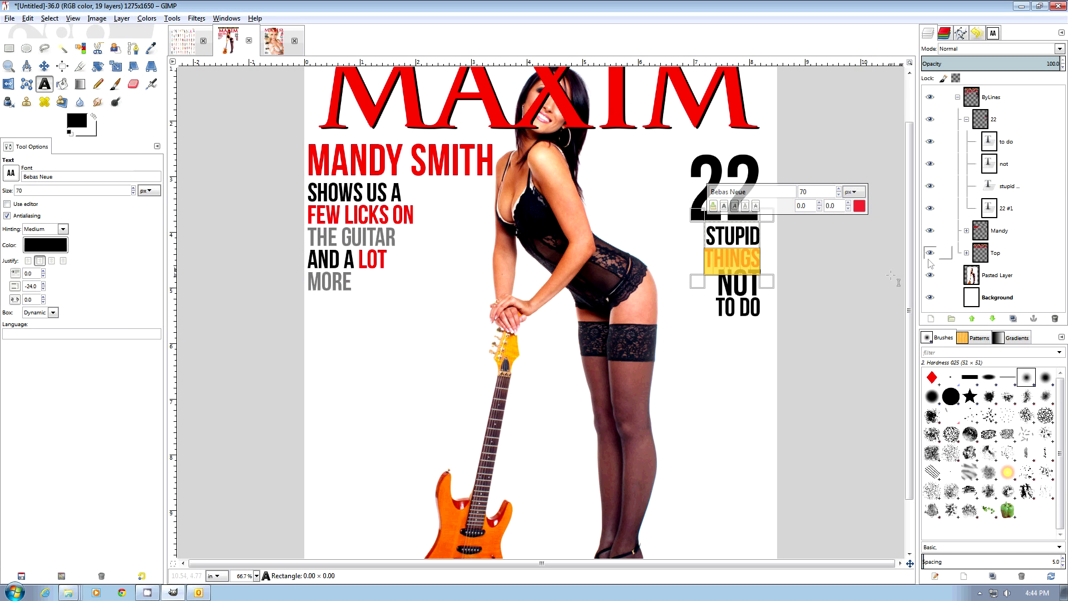
- Color the TO DO text red
right_click(1004, 141)
click(945, 146)
click(871, 277)
drag(715, 307, 761, 308)
click(870, 277)
click(151, 146)
click(160, 189)
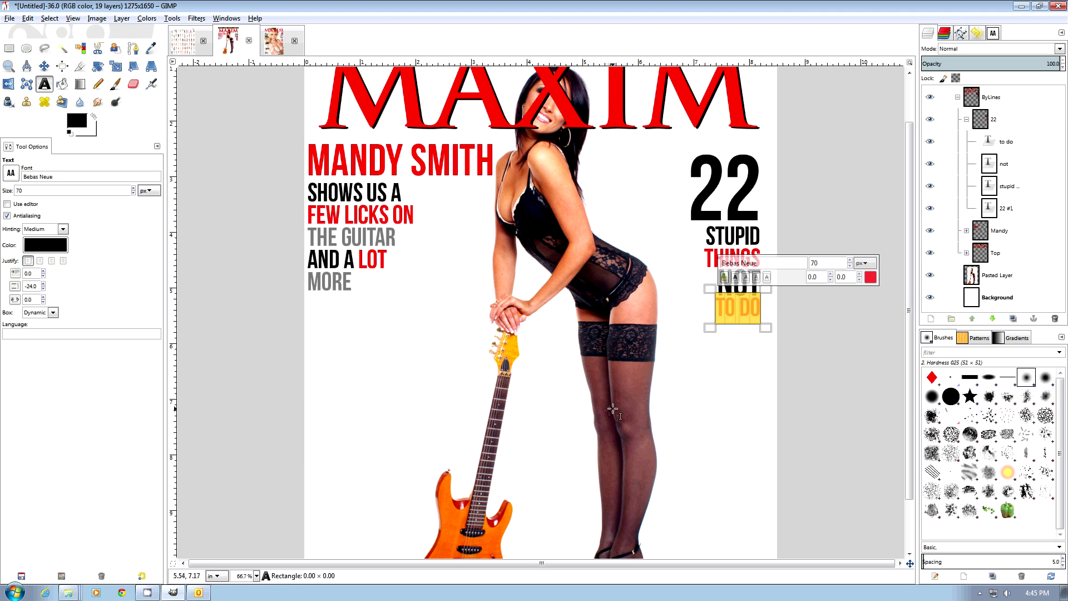
- Add three black 70 px text layers below TO DO: "get" / "in bed" / "with" on three lines, "8,000", and "women"
scroll(613, 409, down, 1)
click(673, 364)
text(get)
key(Return)
text(in bed)
key(Return)
text(with)
click(641, 440)
text(8,000)
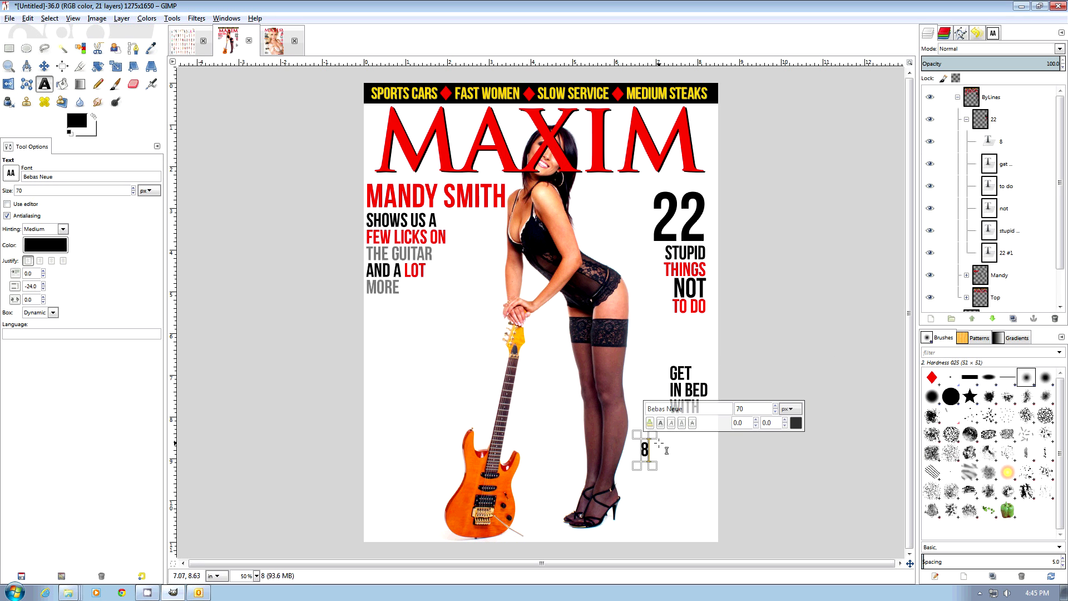
click(642, 477)
text(women)
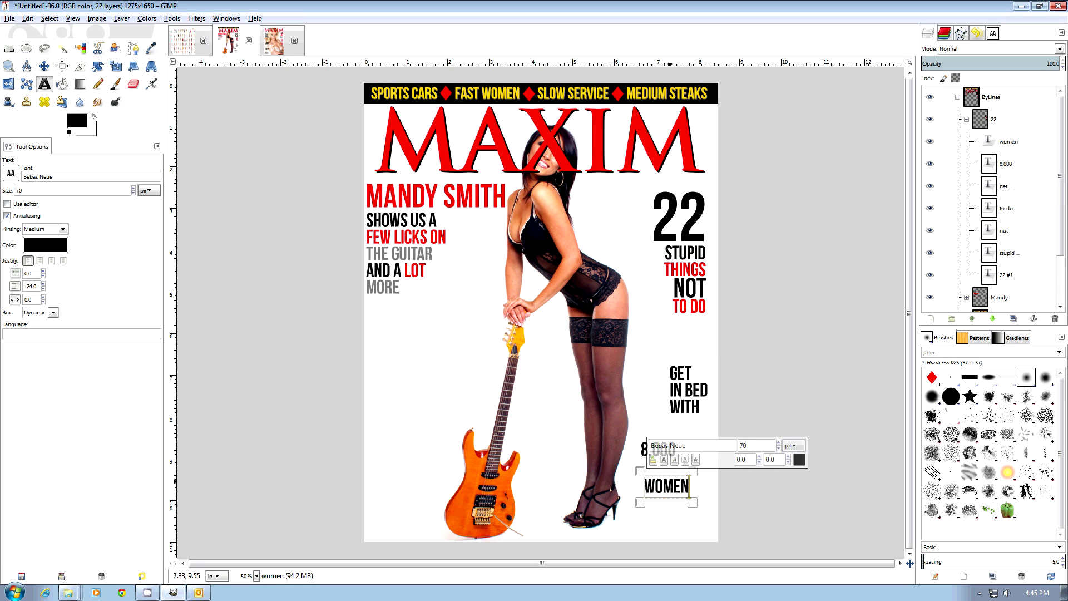
- Right-justify the GET IN BED WITH text and set the 8,000 text size to 150 px
scroll(536, 457, up, 2)
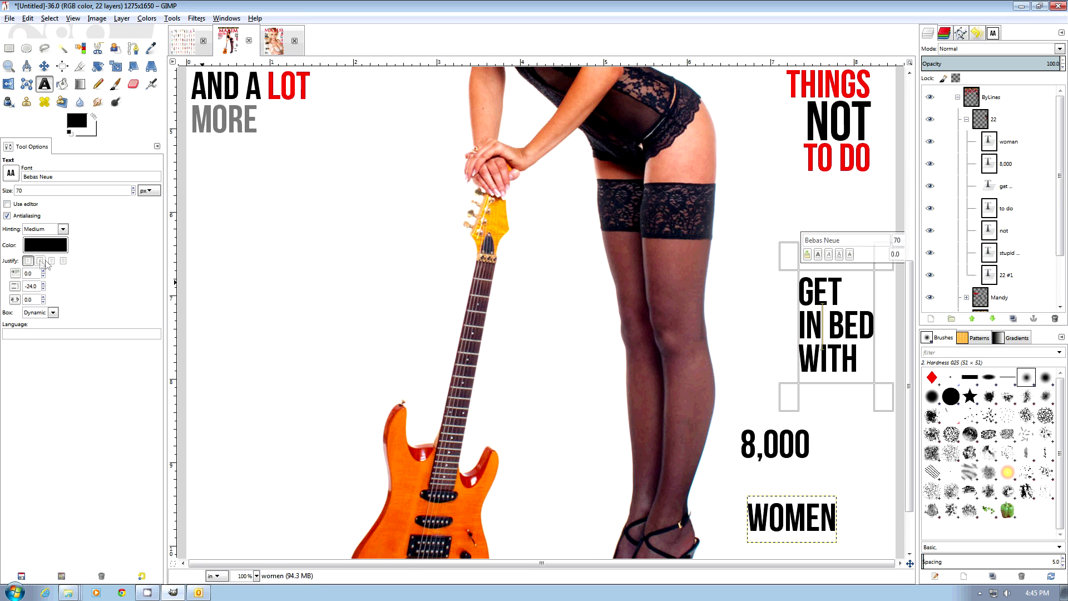
click(39, 261)
click(763, 444)
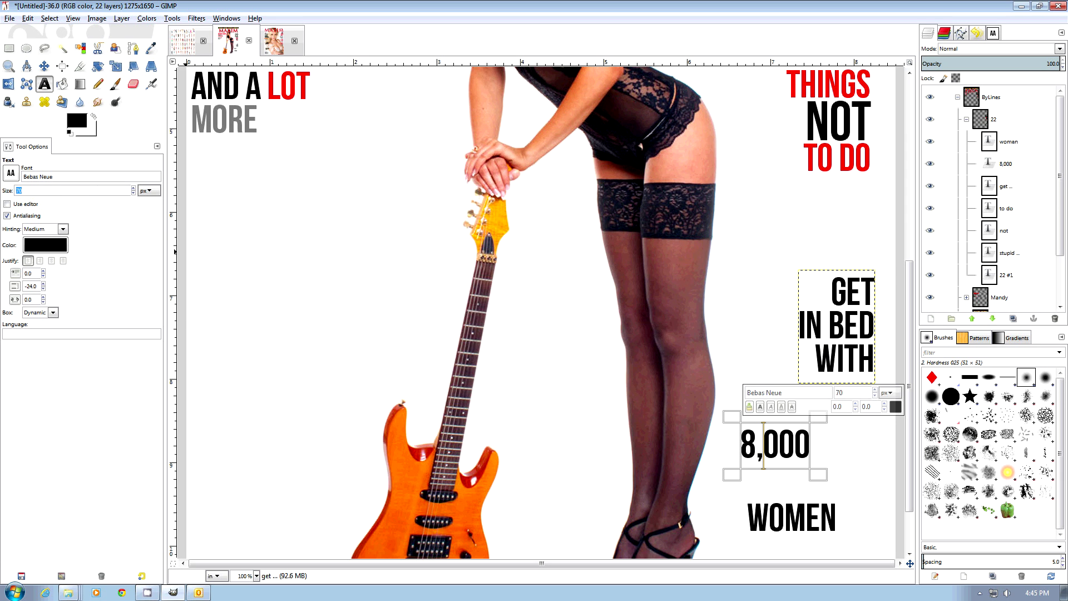
text(150)
key(Return)
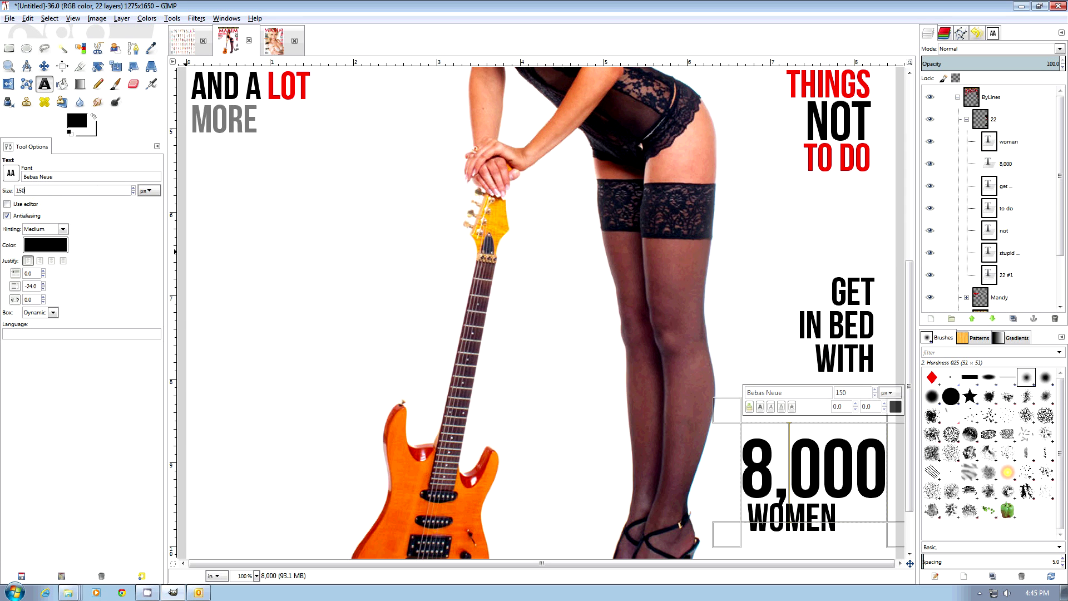
- Move GET IN BED WITH up closer to TO DO, and stack 8,000 and WOMEN directly beneath it
click(44, 66)
drag(846, 300, 844, 237)
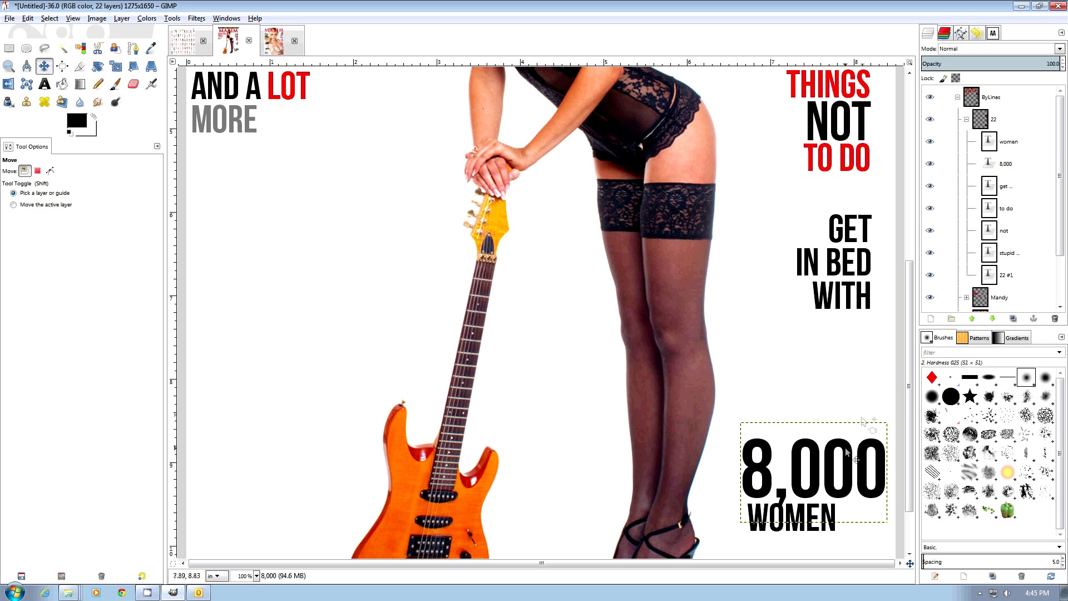
drag(869, 439, 863, 316)
drag(836, 523, 878, 406)
key(minus)
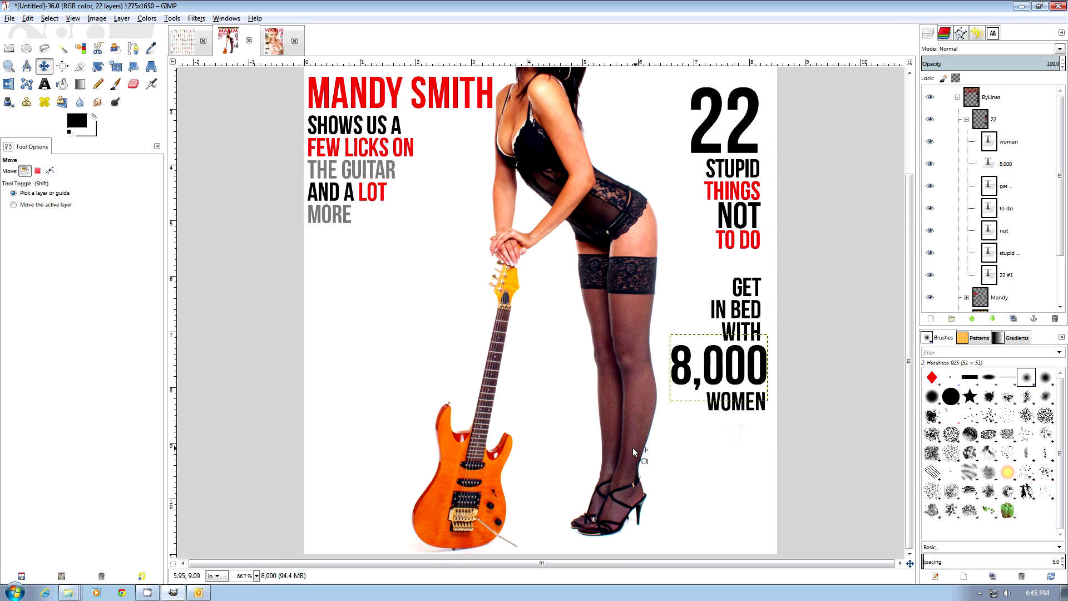
- Add the text "Our Annual" in black 50 px Arial below WOMEN
click(44, 83)
click(718, 364)
triple_click(58, 173)
text(arial)
key(Return)
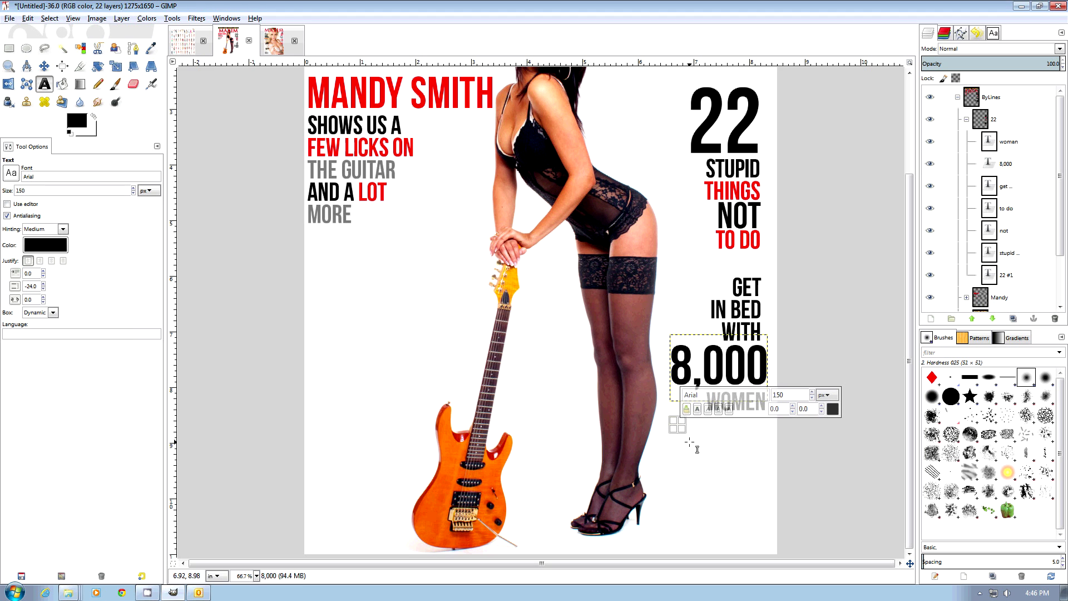
click(679, 426)
text(Our)
triple_click(20, 190)
text(60)
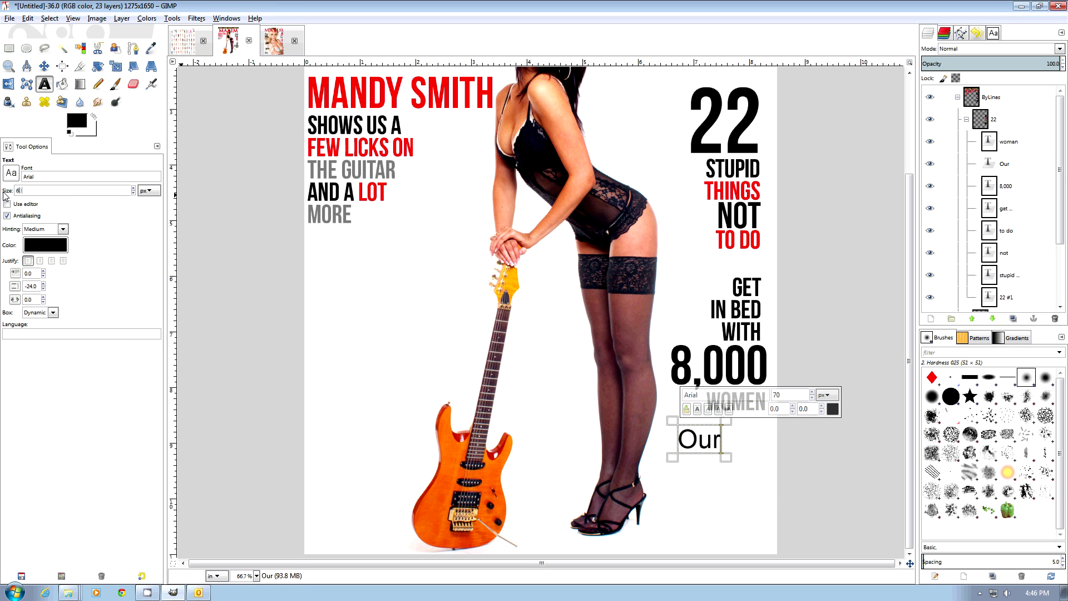
key(Return)
text(Annual)
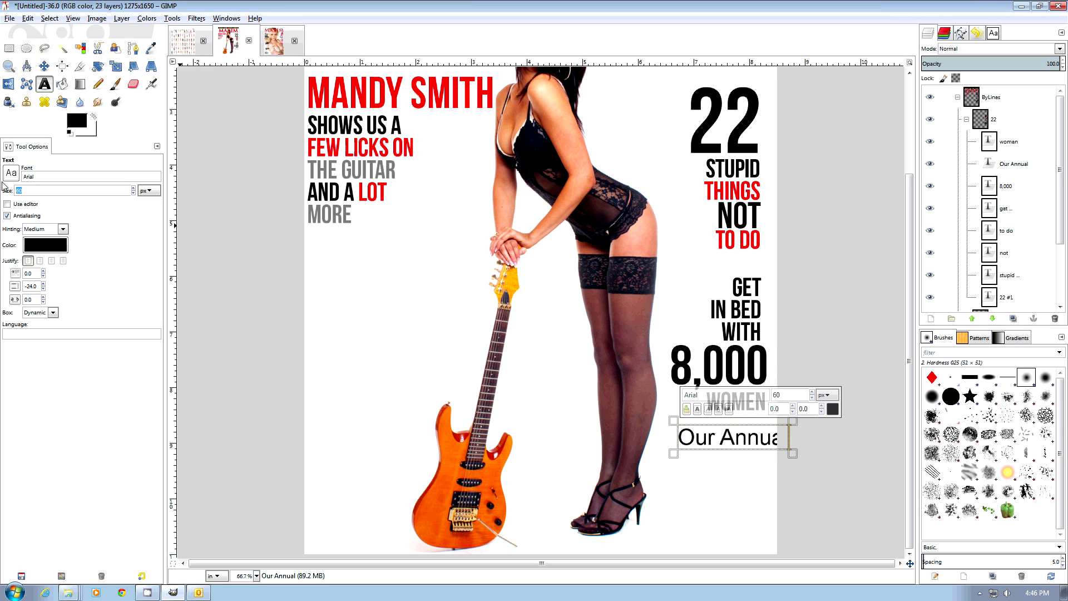
text(50)
- Add right-justified Arial text "Reveals Their" / "Dirty Little" / "Secrets" below Our Annual, at 50 px with line spacing -17
click(655, 474)
text(Reveals Their)
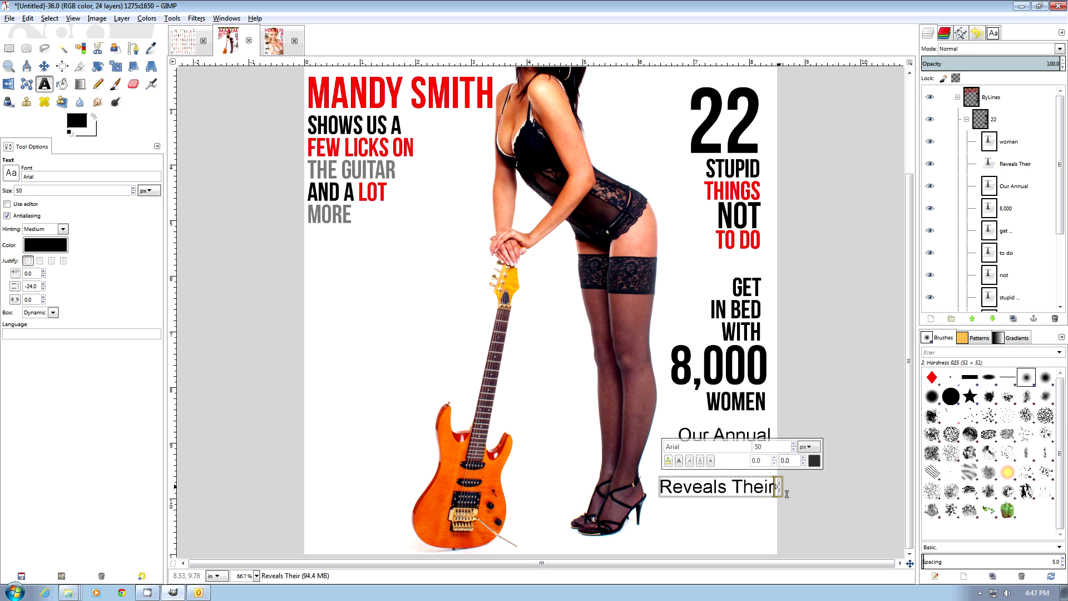
key(Return)
text(Dirty Little)
key(Return)
text(Secrets)
scroll(33, 289, up, 7)
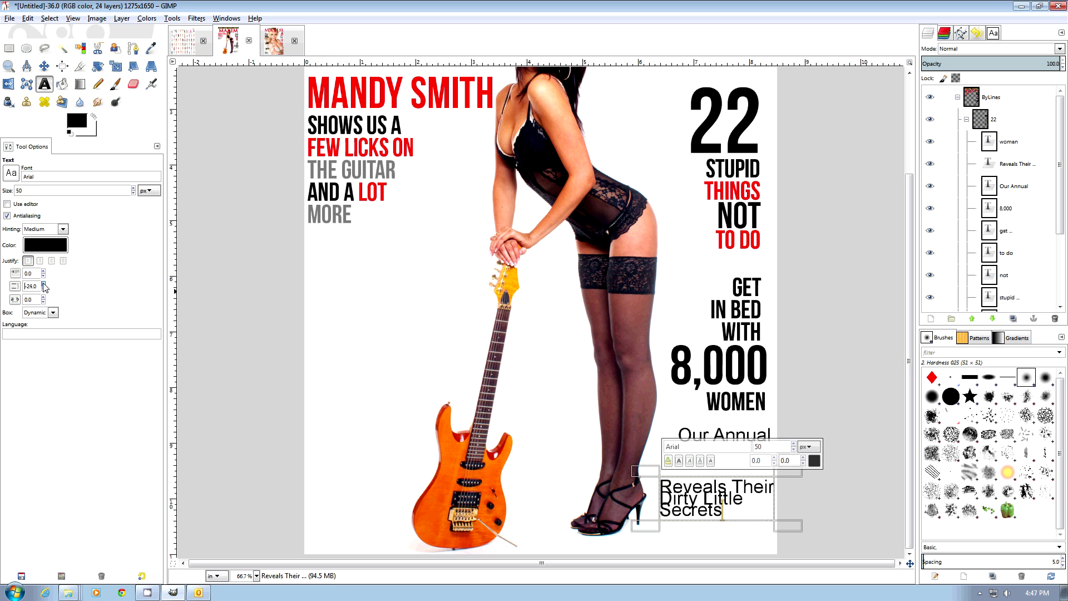
click(39, 260)
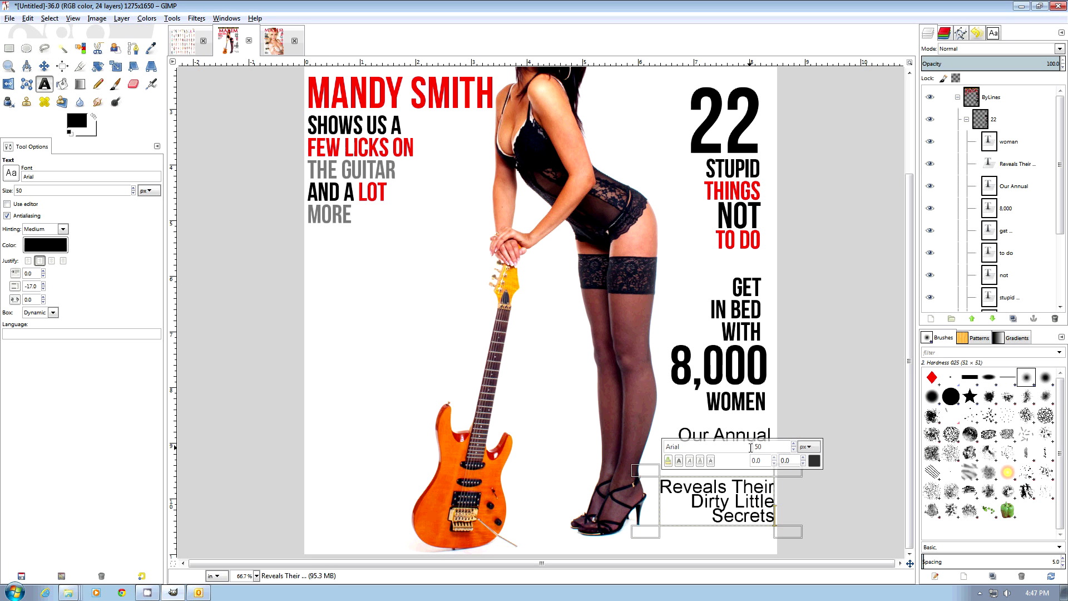
- Move Our Annual directly under WOMEN and shift the Reveals Their text up, leaving a gap between them
click(44, 65)
key(1)
drag(754, 453, 747, 432)
drag(806, 540, 804, 493)
- Color the 8,000 text red
key(shift+2)
click(45, 84)
click(674, 401)
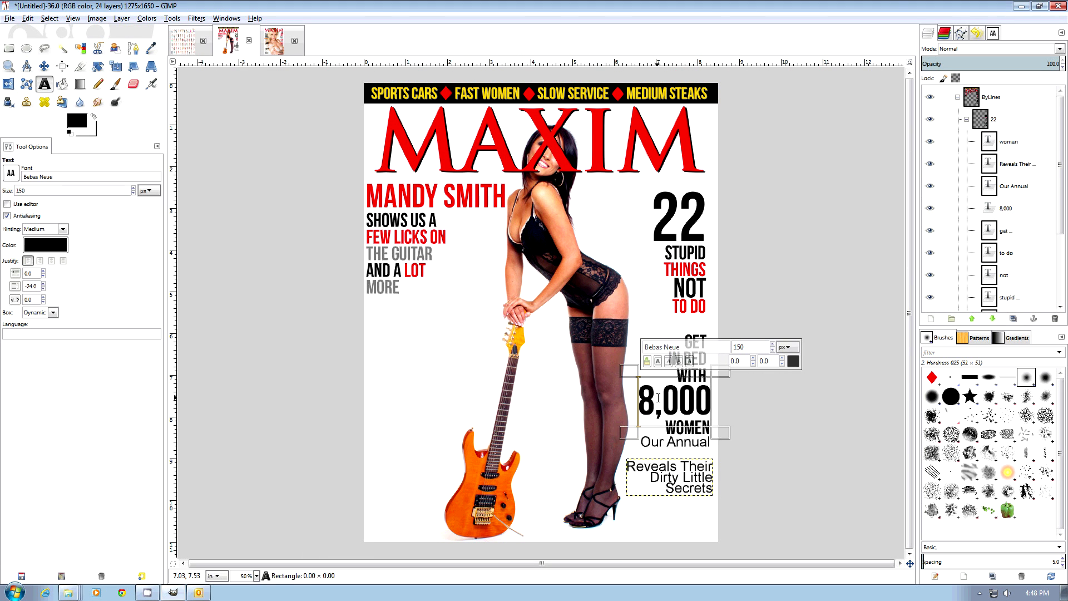
key(ctrl+a)
click(61, 245)
click(167, 252)
click(257, 281)
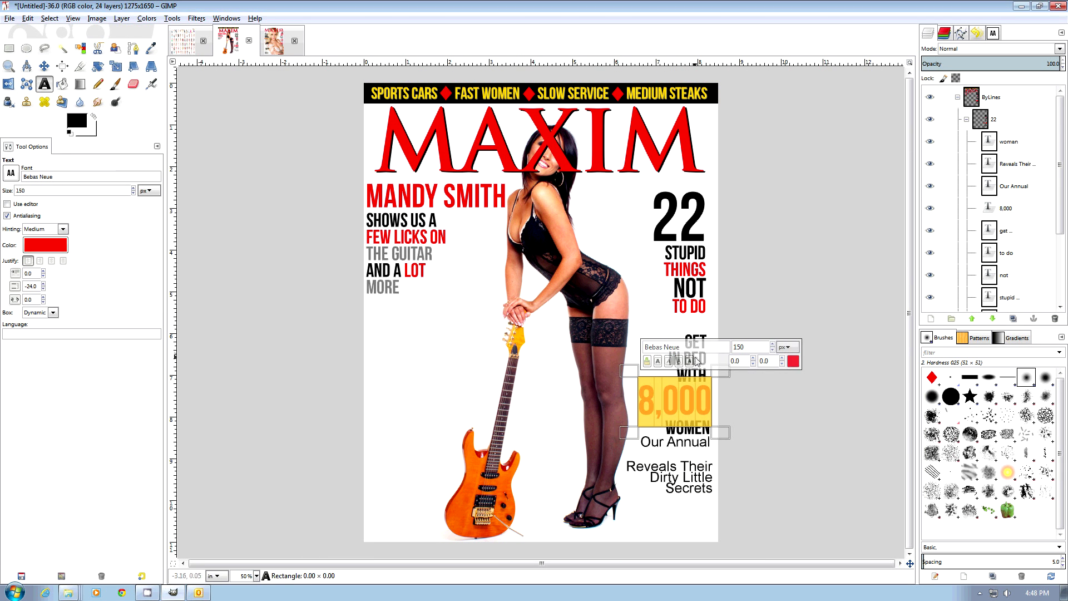
- Color only the word BED red in the GET IN BED WITH text
click(723, 300)
click(685, 359)
double_click(694, 359)
click(824, 315)
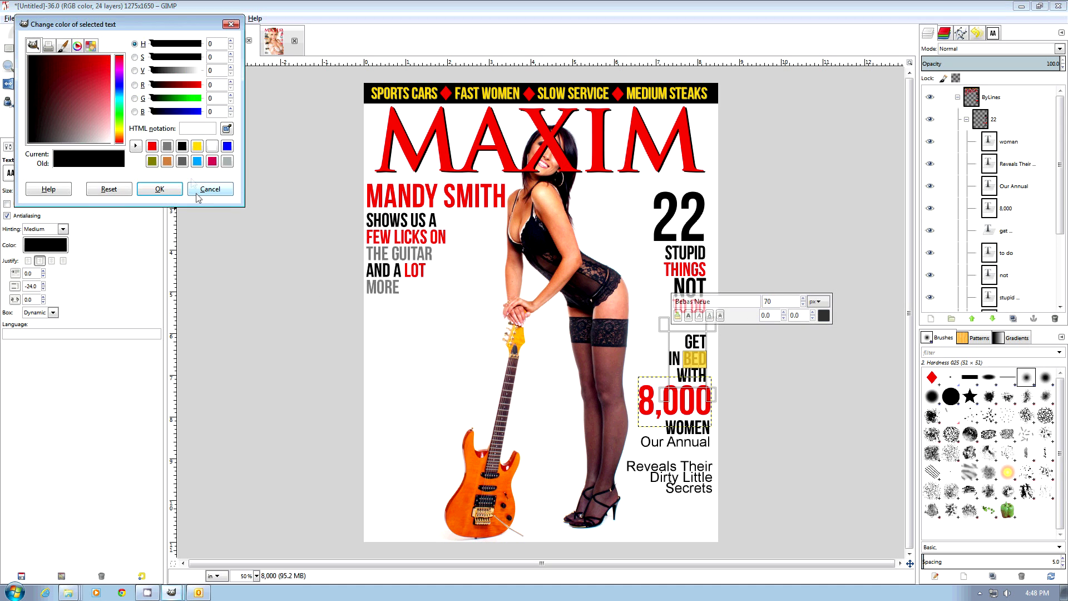
click(152, 145)
click(160, 189)
- Color the words IN and WITH gray (7f7f7f) in the GET IN BED WITH text
drag(684, 334, 683, 358)
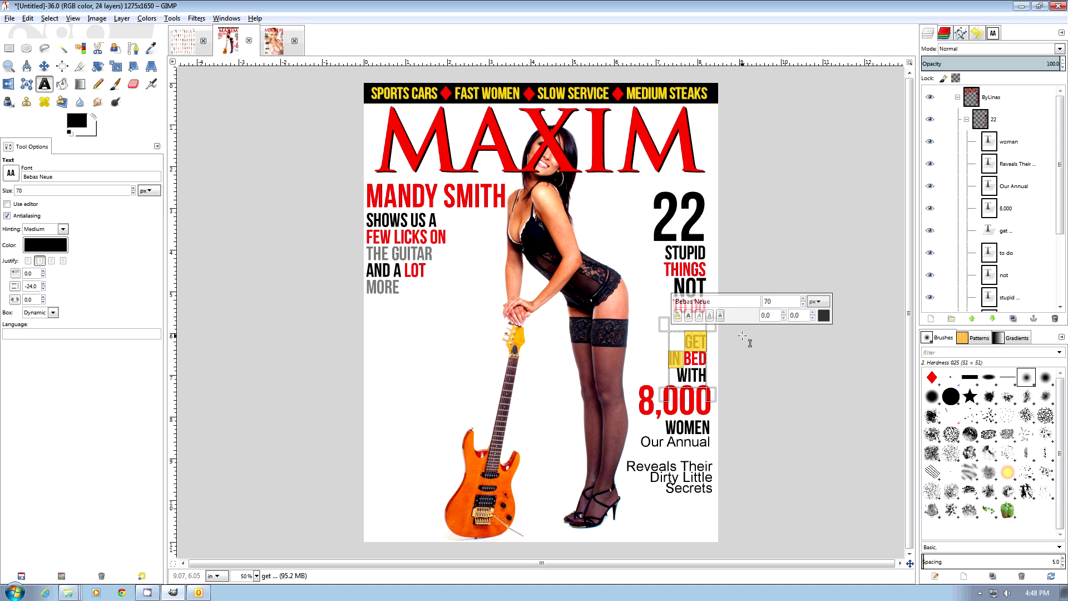
click(824, 315)
click(160, 189)
drag(676, 375, 707, 375)
click(824, 315)
click(151, 145)
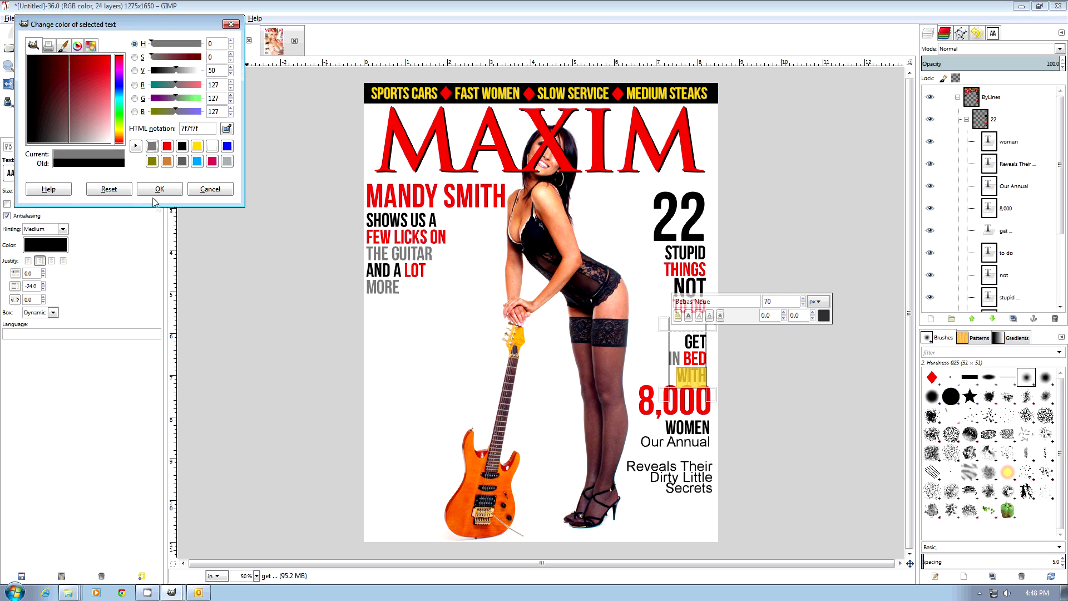
click(159, 189)
- Enlarge WOMEN to 90 px, realign it beneath 8,000, and nudge the Reveals Their text slightly down
drag(665, 427, 711, 427)
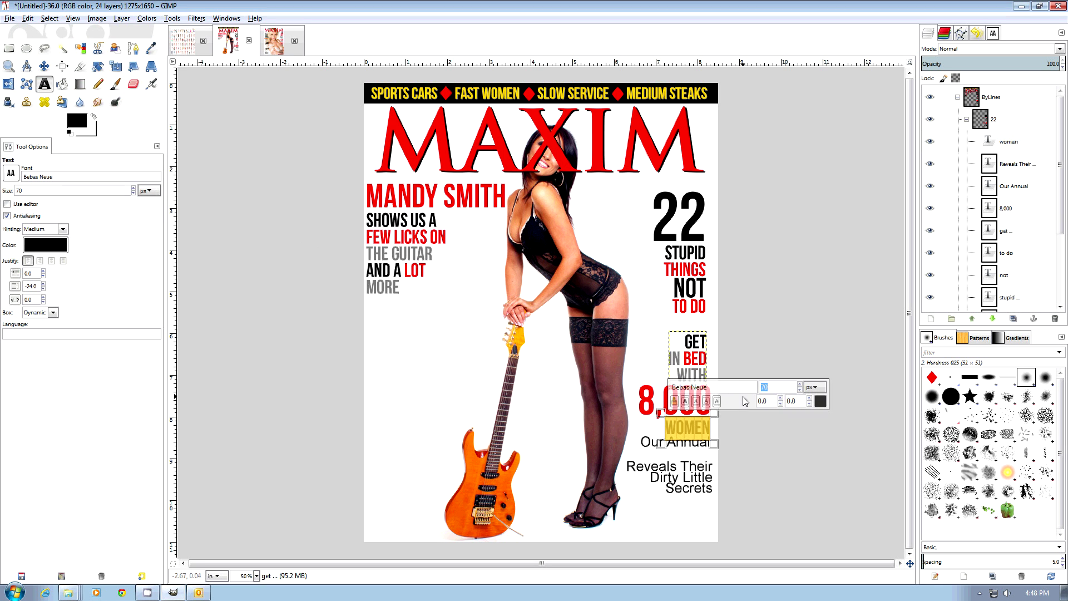
text(90)
click(44, 65)
key(1)
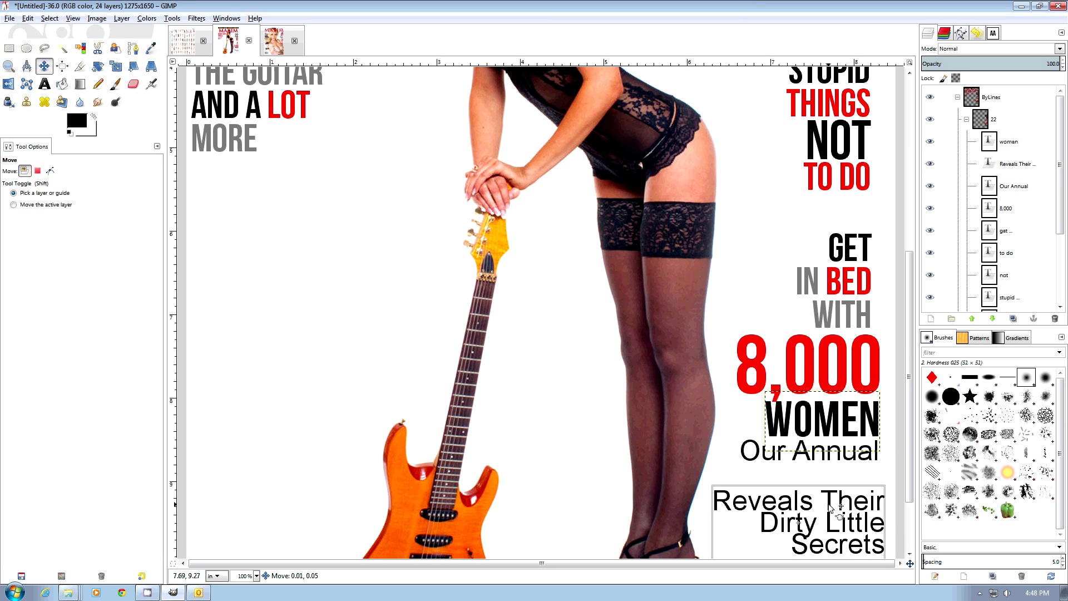
key(shift+2)
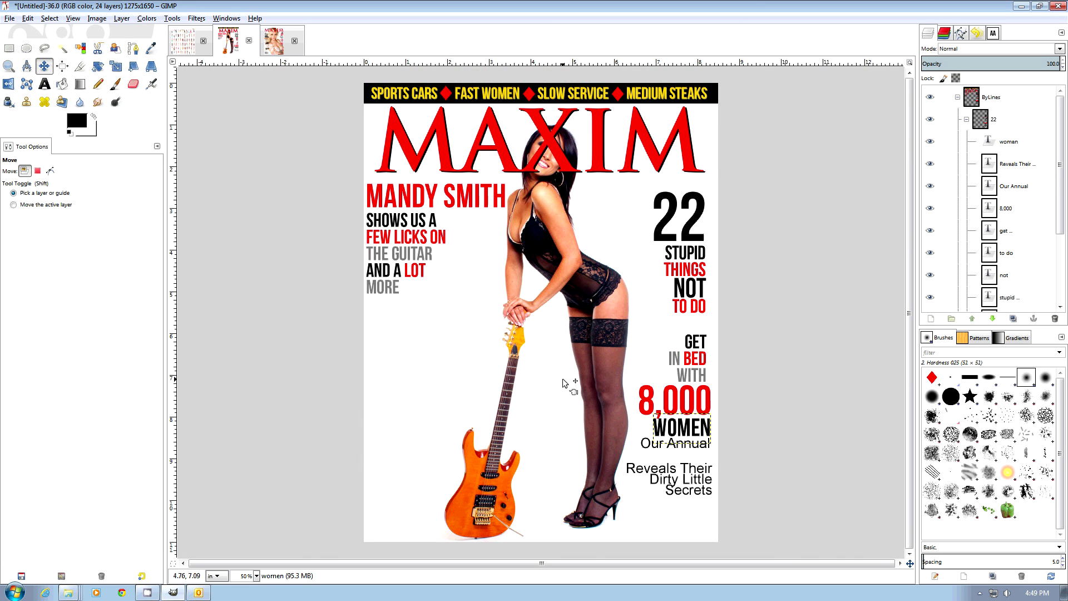
- Add the text "sex secrets" in 70 px Bebas Neue below WOMEN and color it red
key(1)
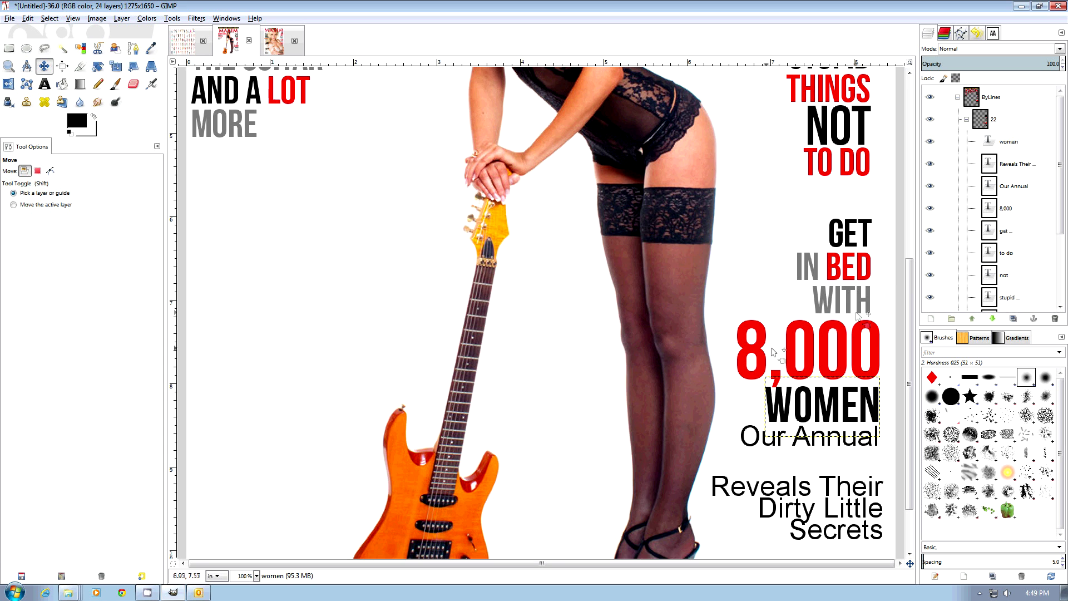
click(44, 84)
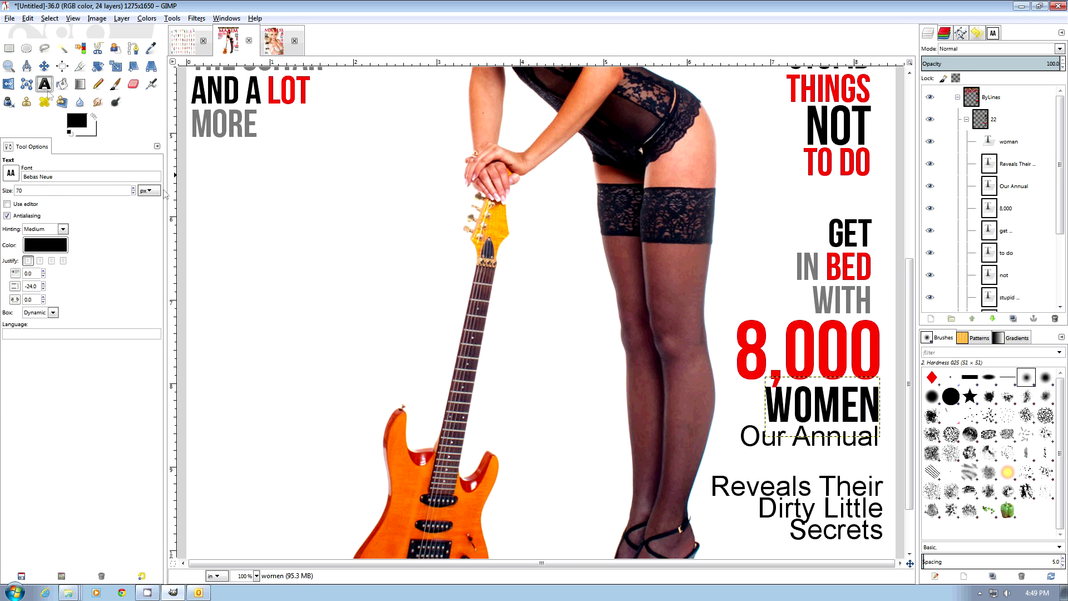
click(730, 458)
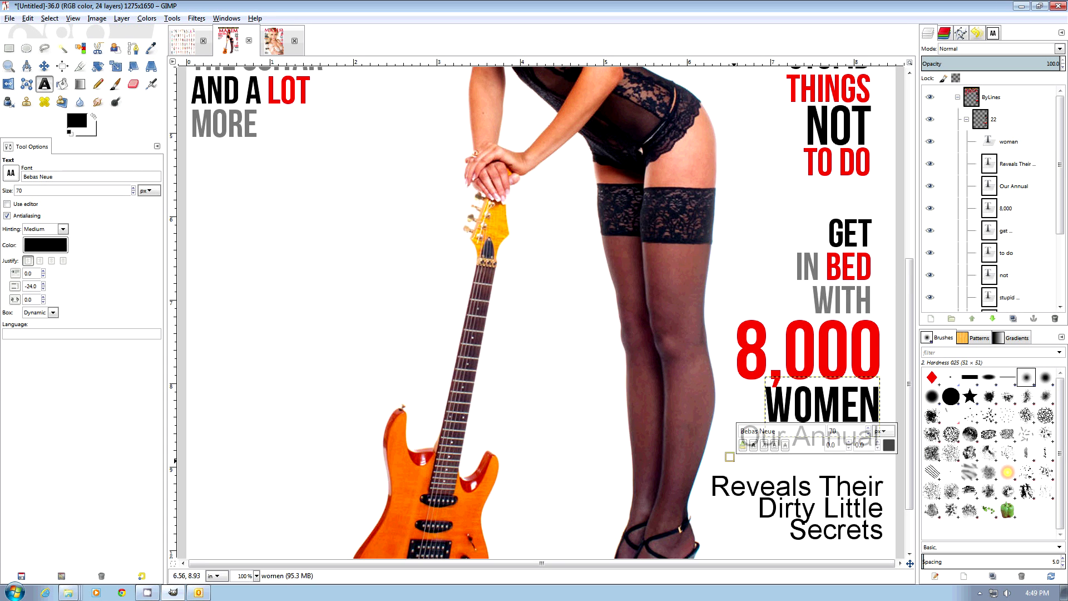
text(sex)
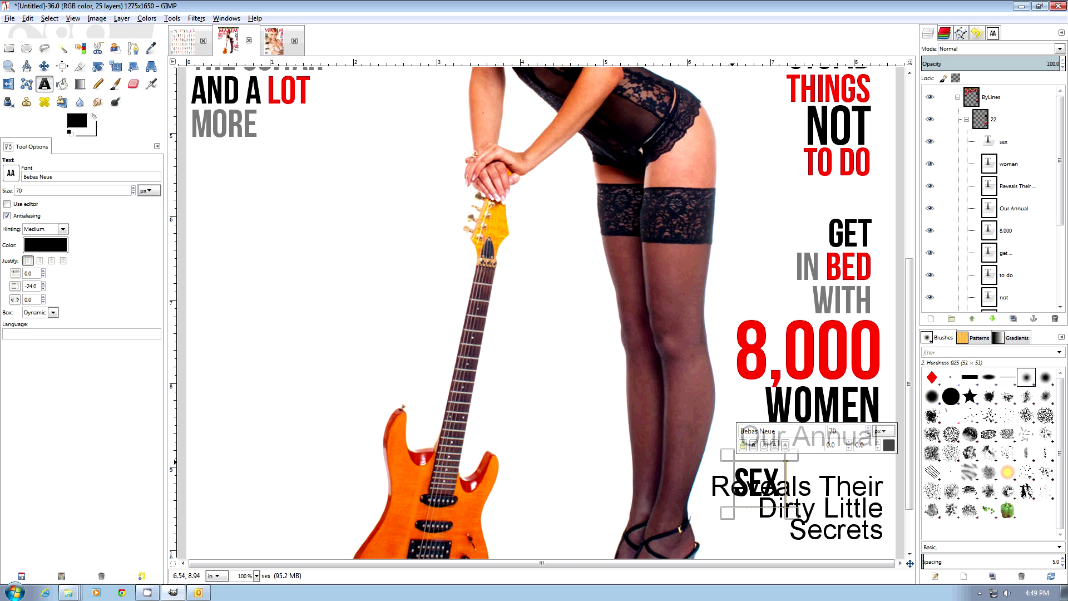
text( secrets)
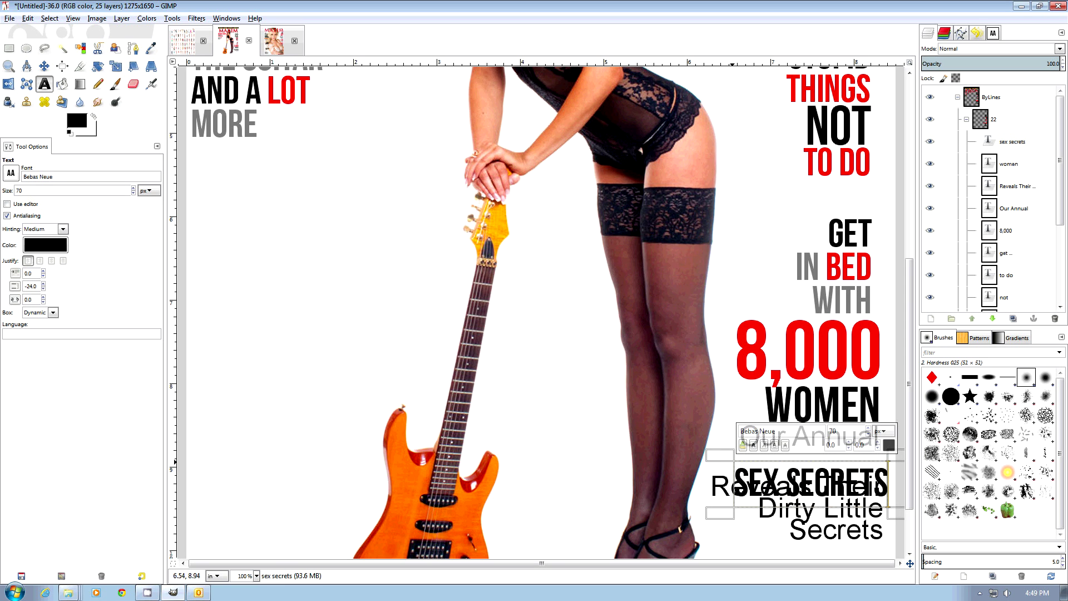
click(46, 245)
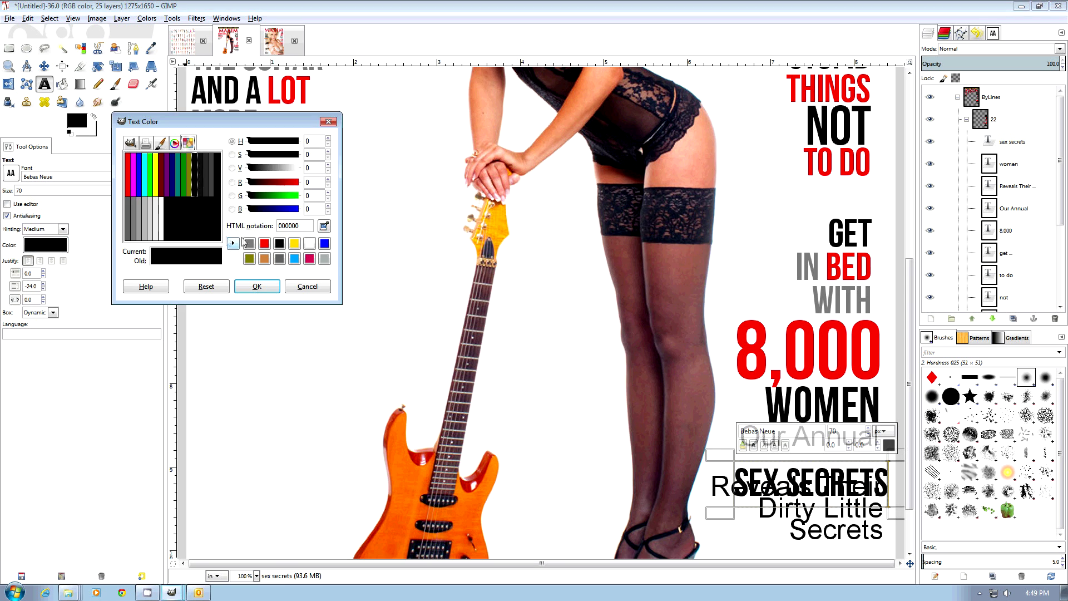
click(265, 243)
click(257, 286)
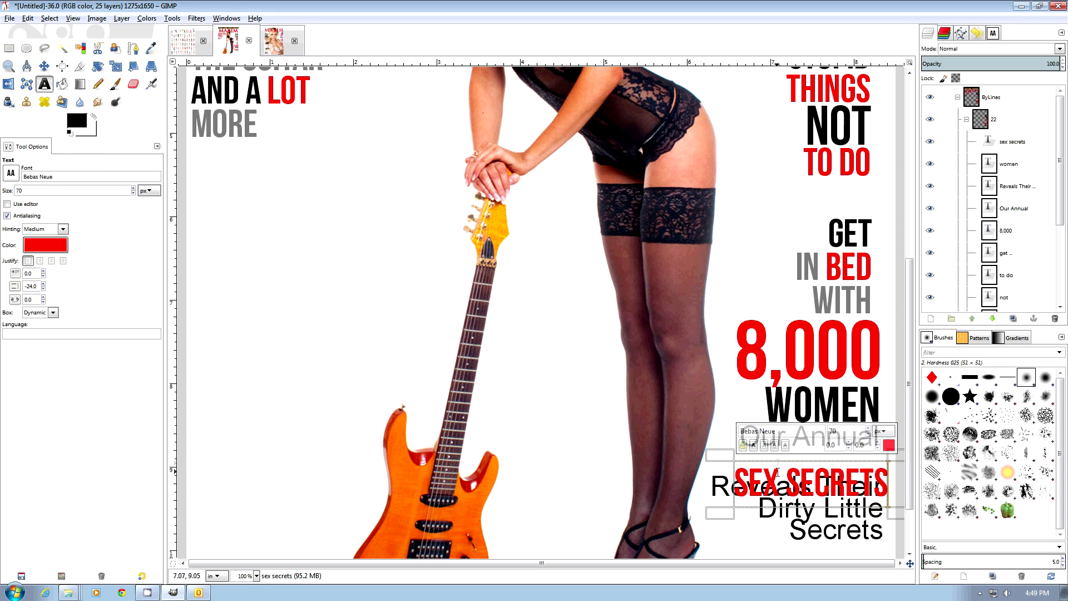
- Move the SEX SECRETS text up between the Our Annual and Reveals Their lines, aligned with the text above
click(44, 66)
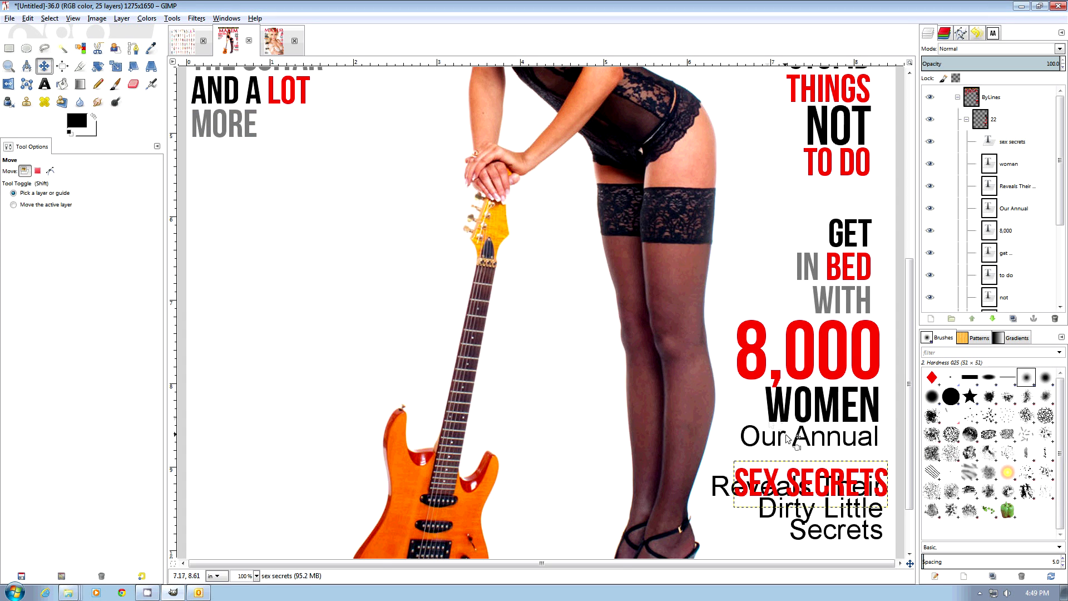
scroll(787, 439, up, 1)
drag(805, 508, 807, 469)
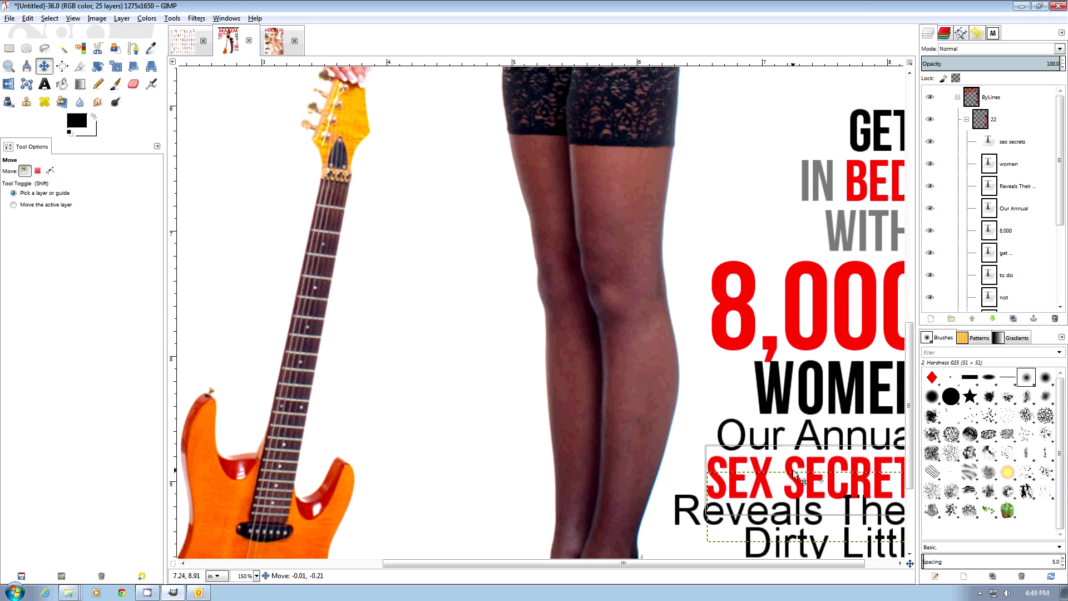
scroll(832, 487, down, 1)
scroll(829, 489, down, 1)
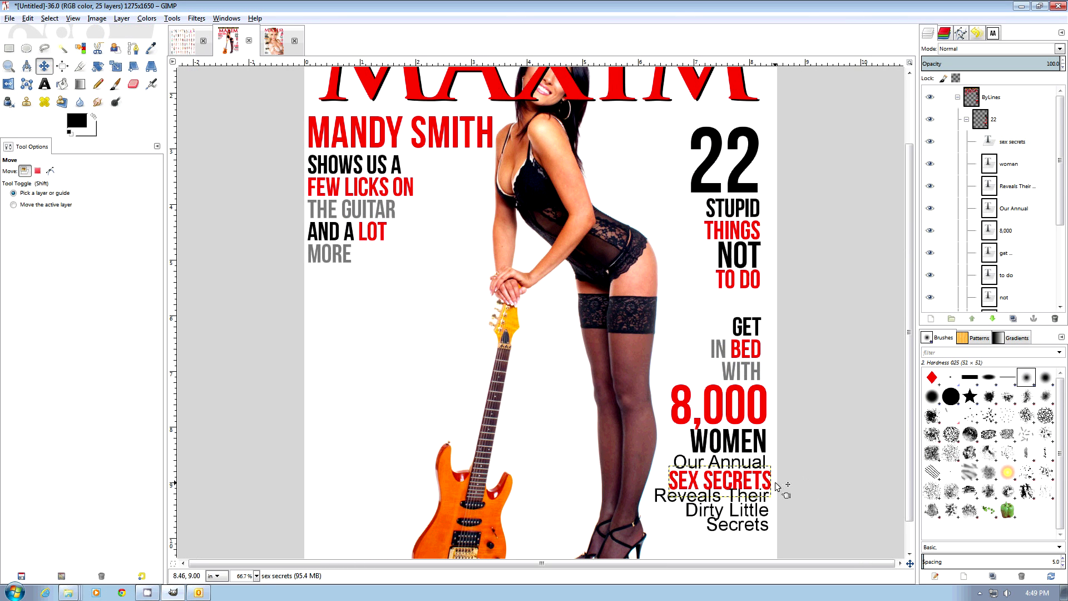
drag(769, 483, 762, 490)
- Reduce the SEX SECRETS text size to 60 px
scroll(771, 496, up, 2)
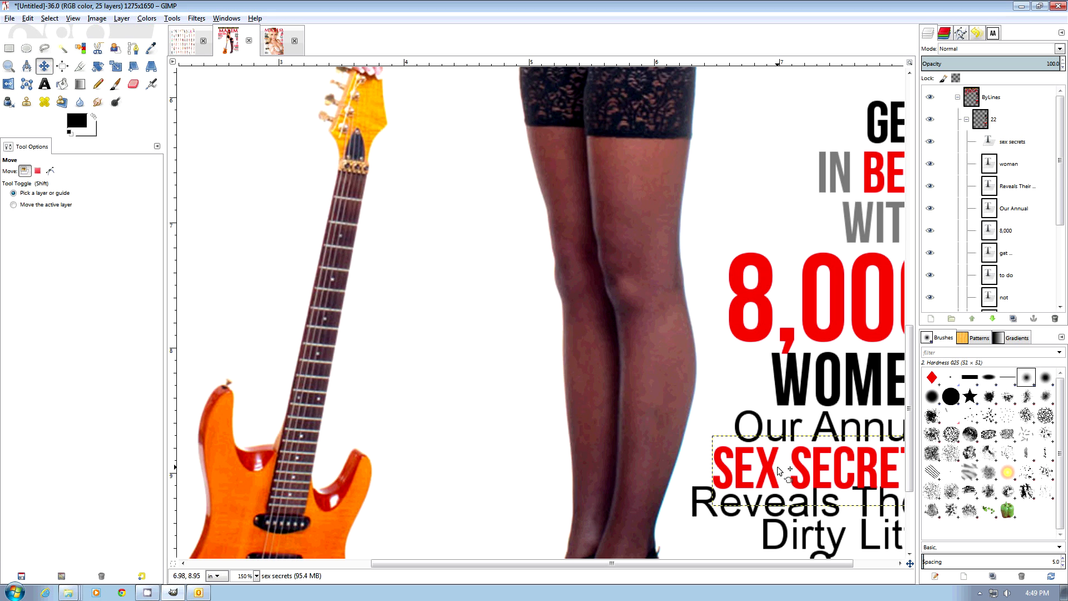
key(t)
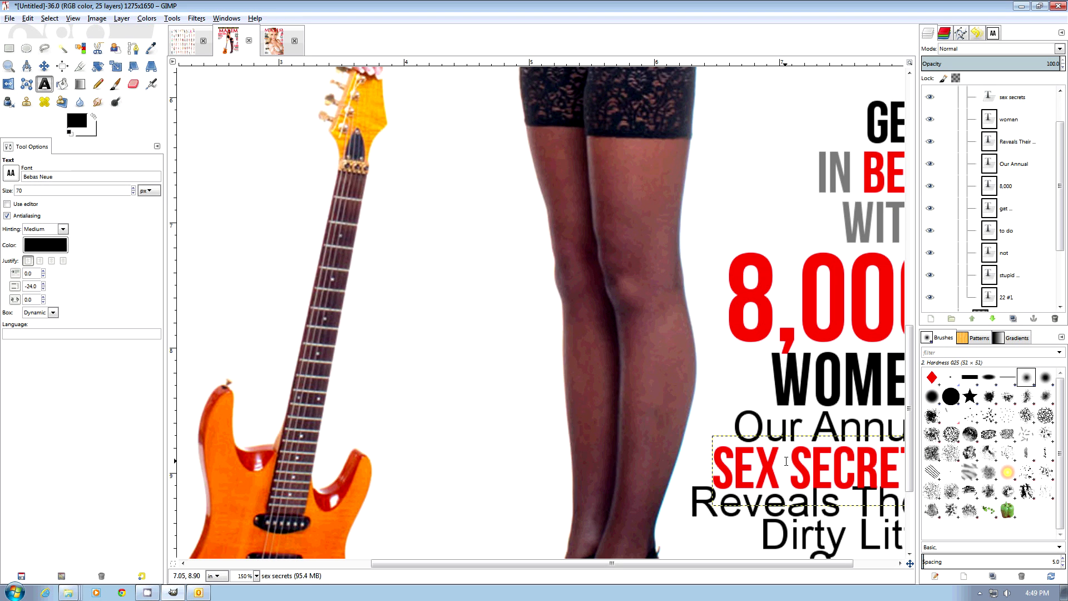
click(786, 461)
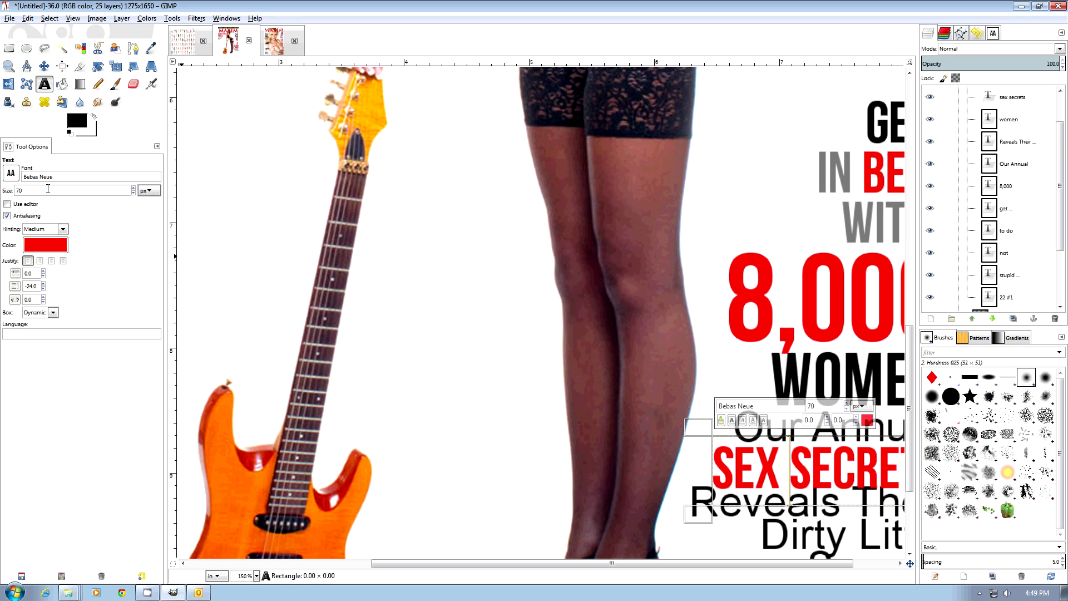
text(60)
key(Return)
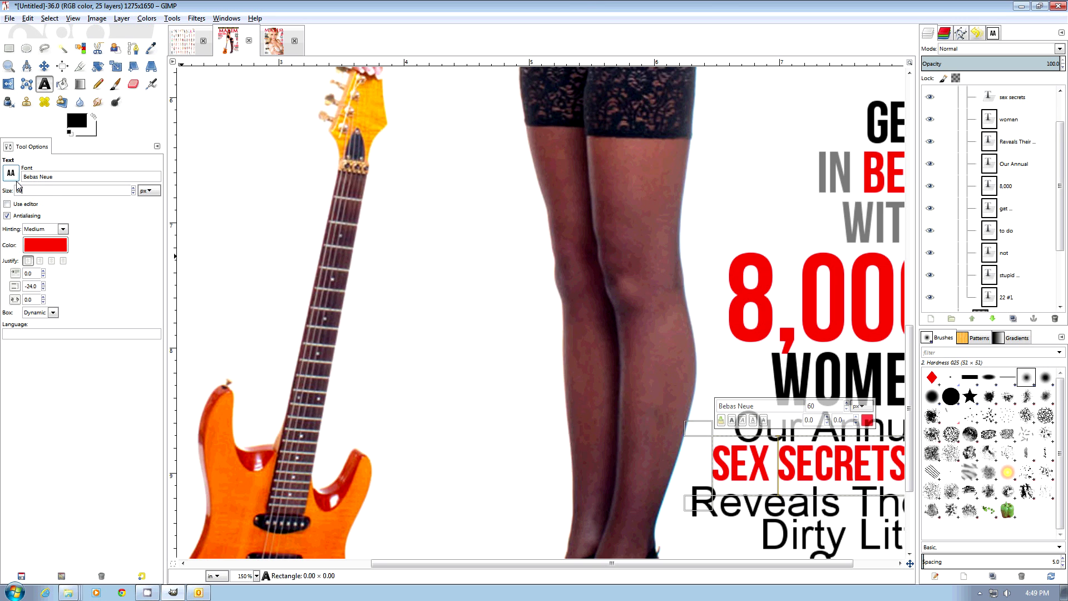
- Create a new transparent layer directly above the stupid text layer in the 22 group
scroll(1034, 159, up, 2)
drag(1055, 171, 1055, 232)
right_click(1003, 223)
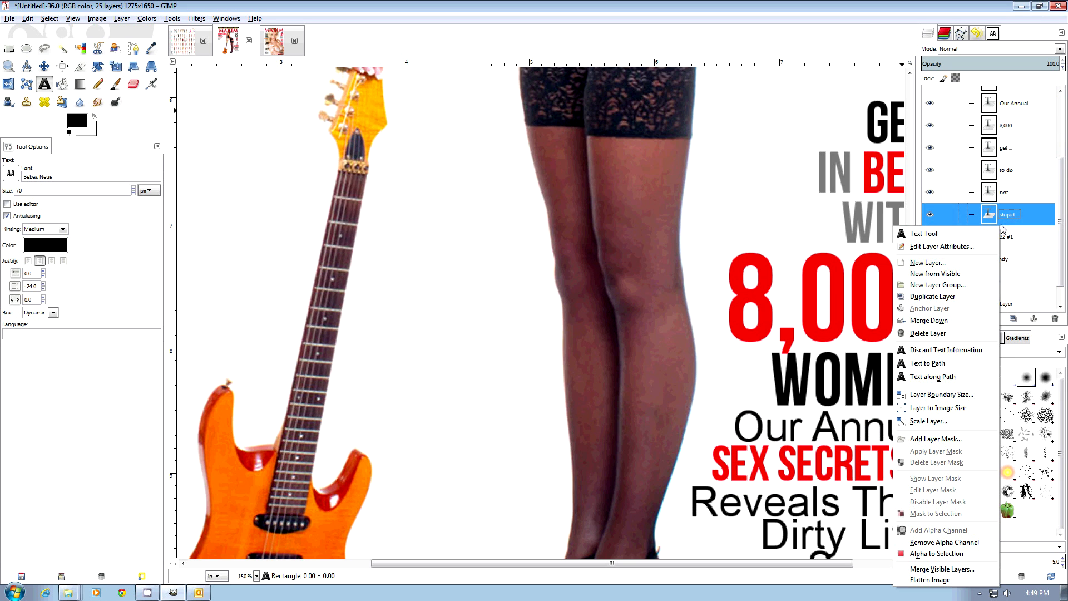
click(928, 262)
click(112, 206)
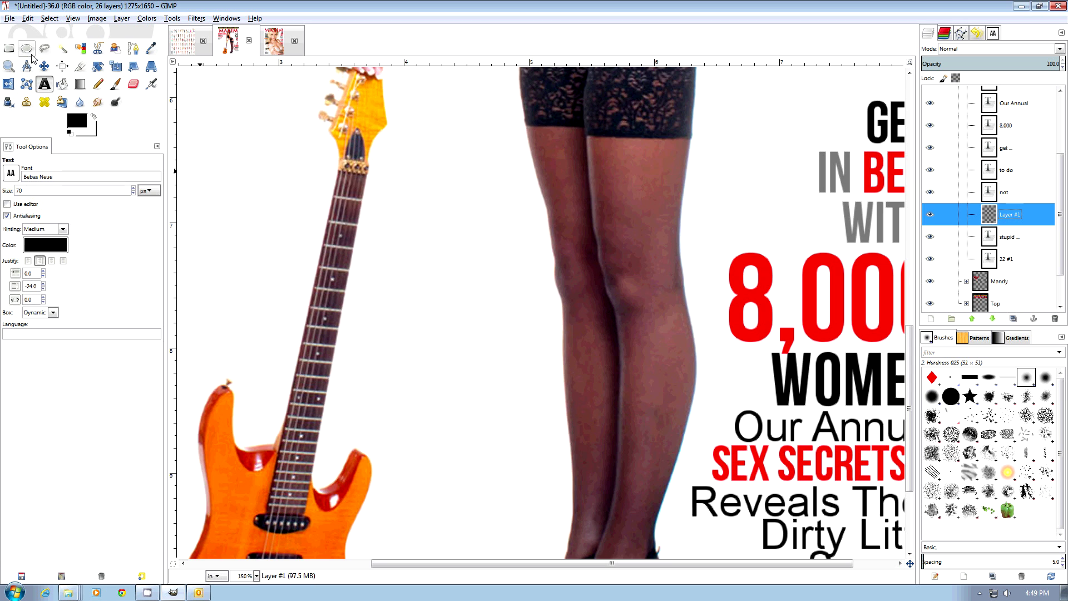
- Draw a rectangular selection about 278 by 67 px around the SEX SECRETS text
key(r)
key(1)
drag(716, 440, 895, 480)
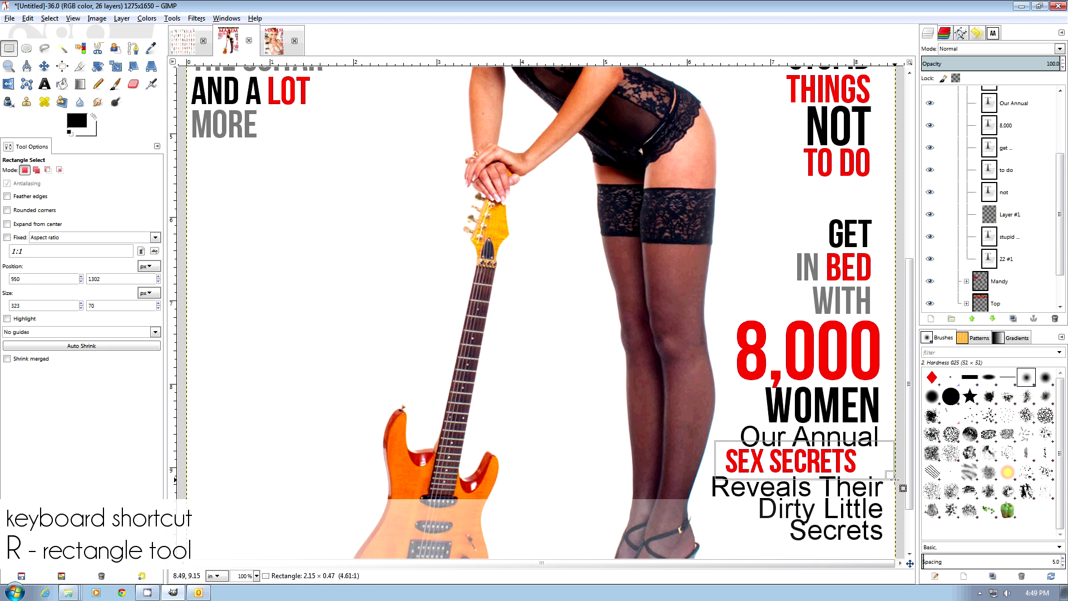
drag(816, 454, 866, 461)
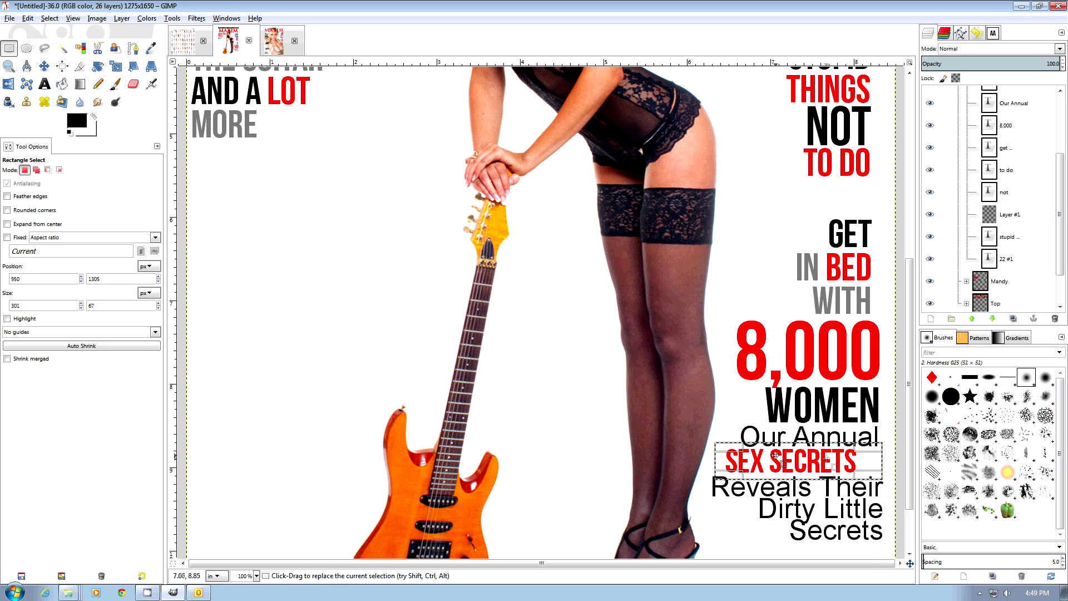
drag(730, 459, 738, 459)
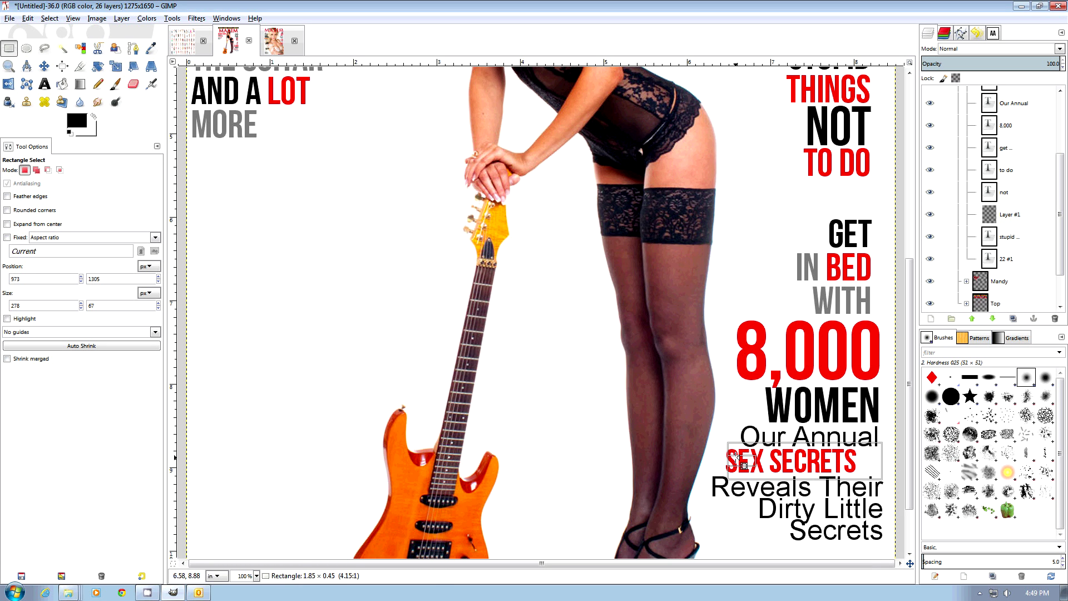
- Set the foreground color to yellow (ffcd00) and bucket-fill the selection behind SEX SECRETS
click(62, 84)
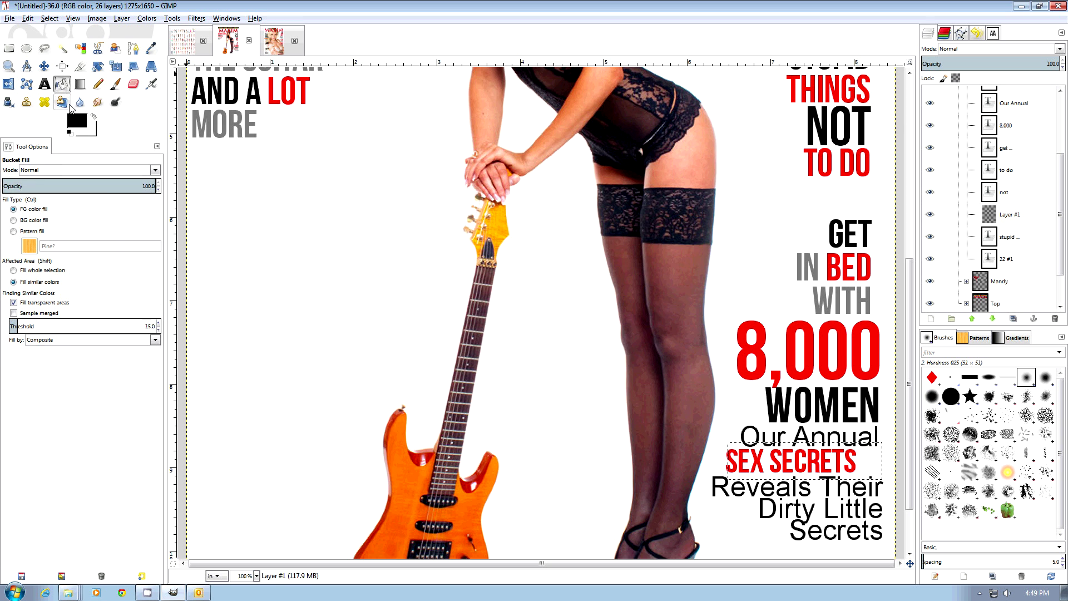
click(76, 122)
click(183, 205)
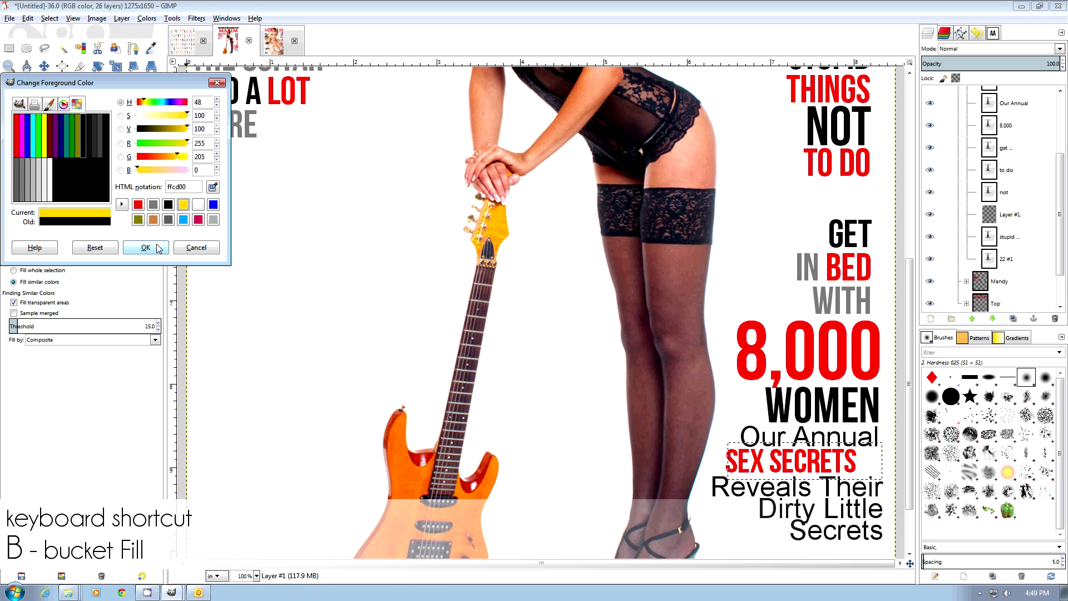
click(146, 247)
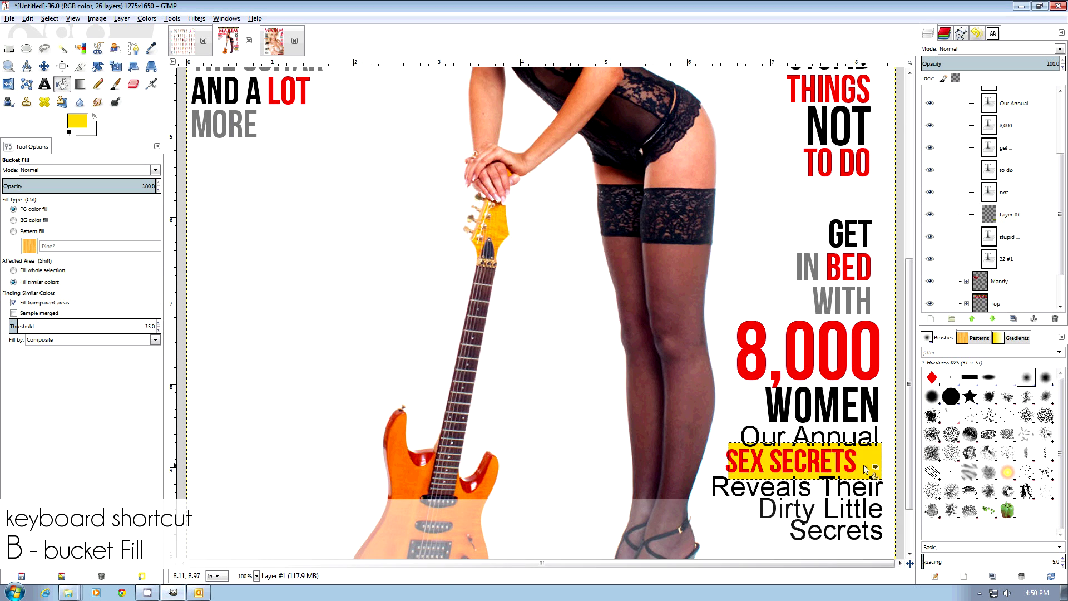
- Move the SEX SECRETS text to the right end of the yellow box, in line with WOMEN
key(m)
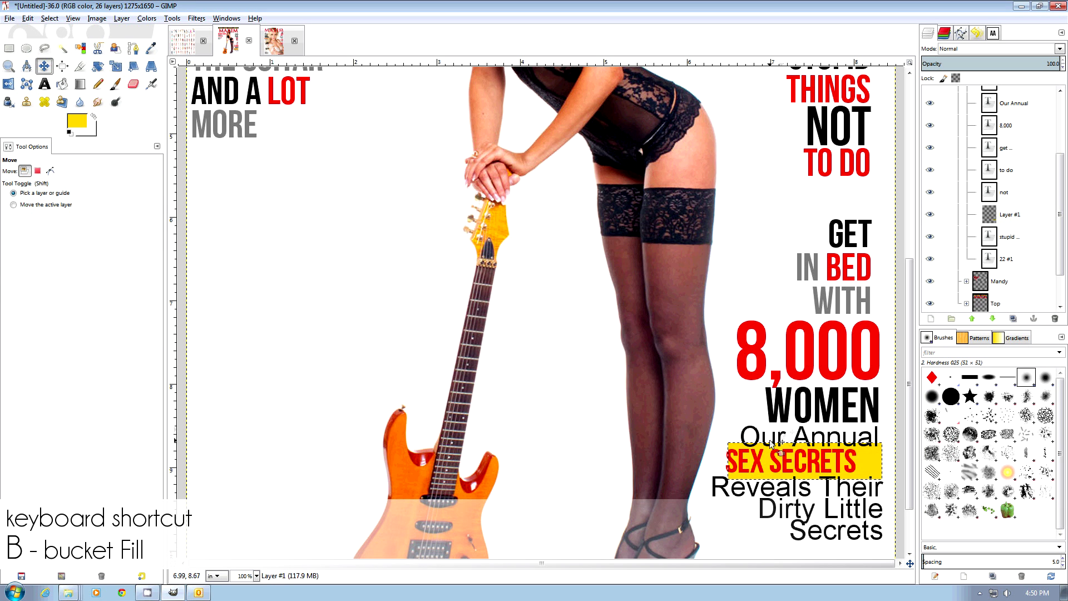
click(759, 460)
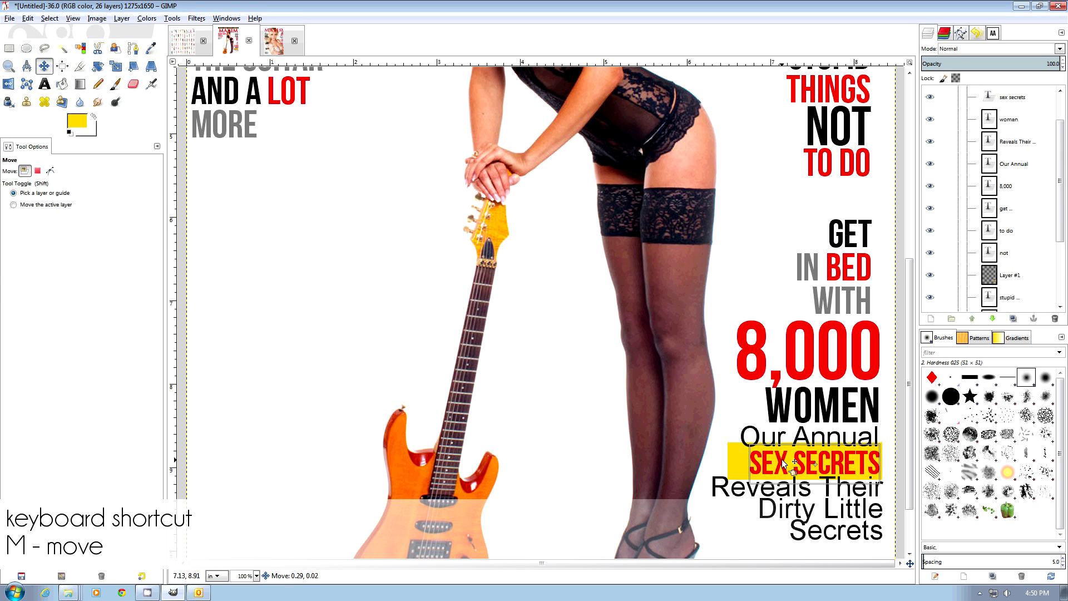
drag(784, 460, 784, 460)
- Move the yellow box layer to the bottom of the 22 group, beneath the 22 #1 layer
key(2)
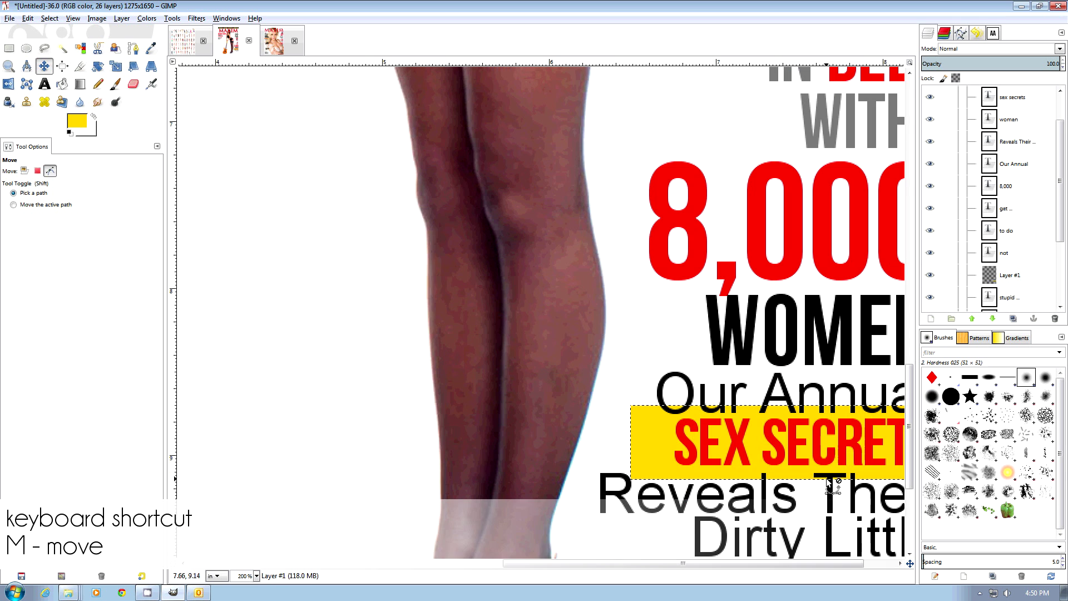
drag(677, 566, 707, 566)
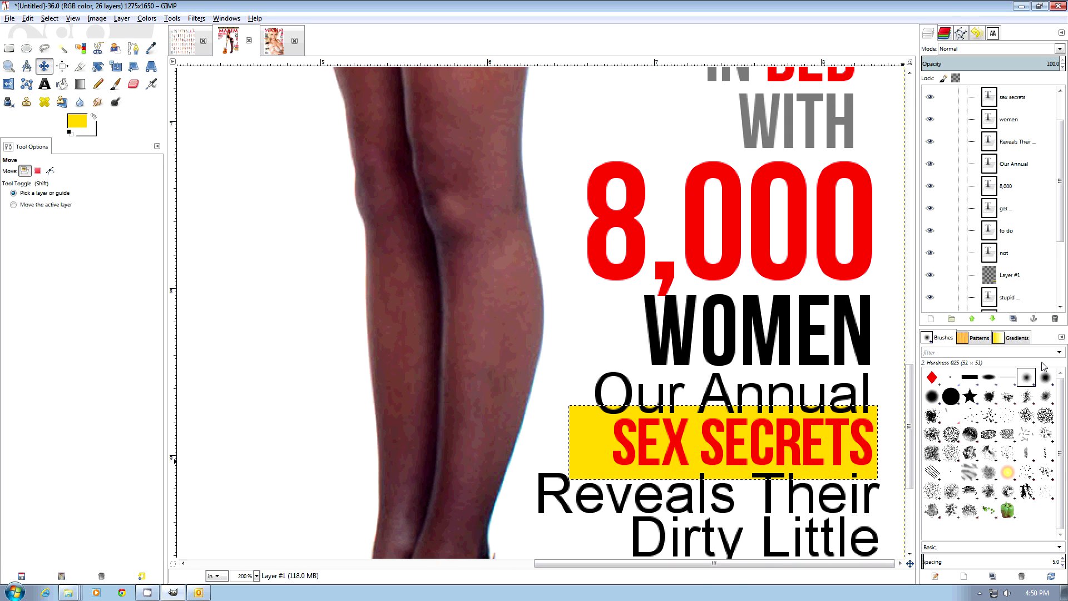
drag(1033, 274, 1013, 293)
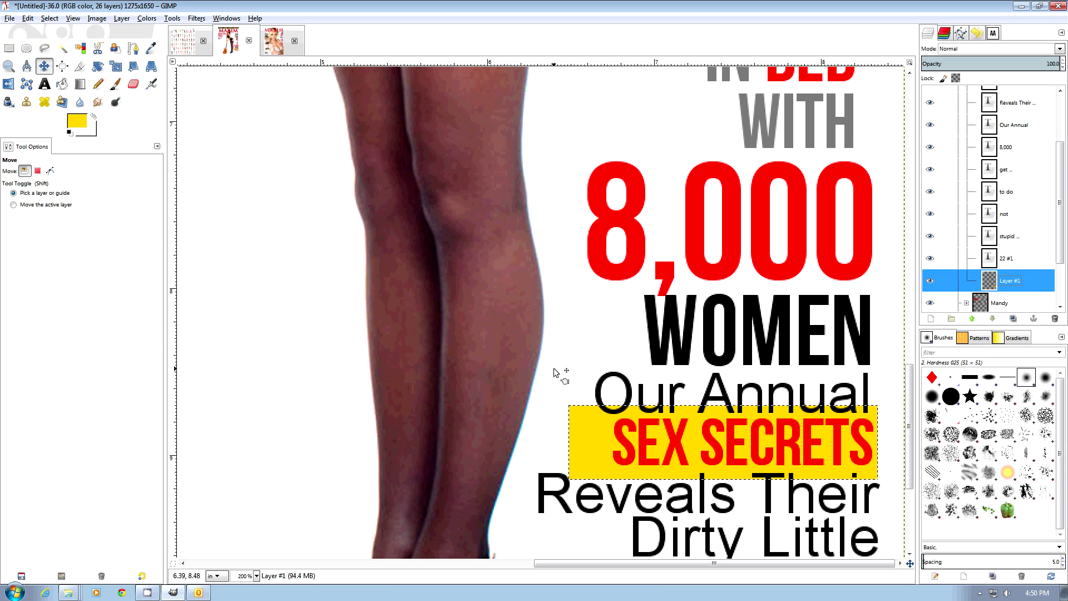
- Cut away the excess yellow above, below and left of SEX SECRETS so the box fits tightly, then clear the selection
key(r)
drag(559, 388, 887, 416)
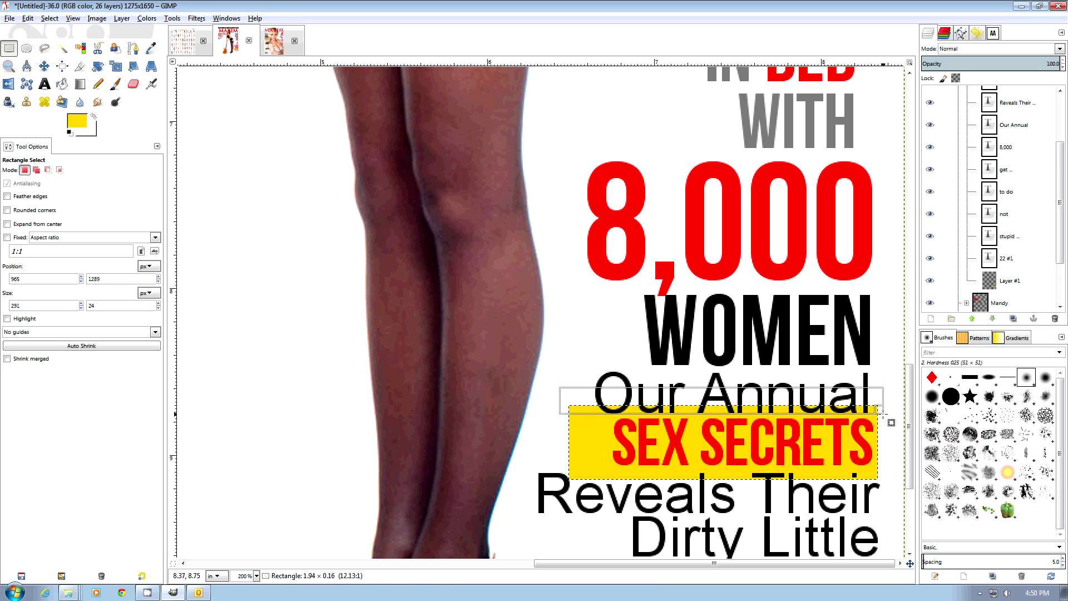
key(ctrl+x)
drag(559, 470, 902, 499)
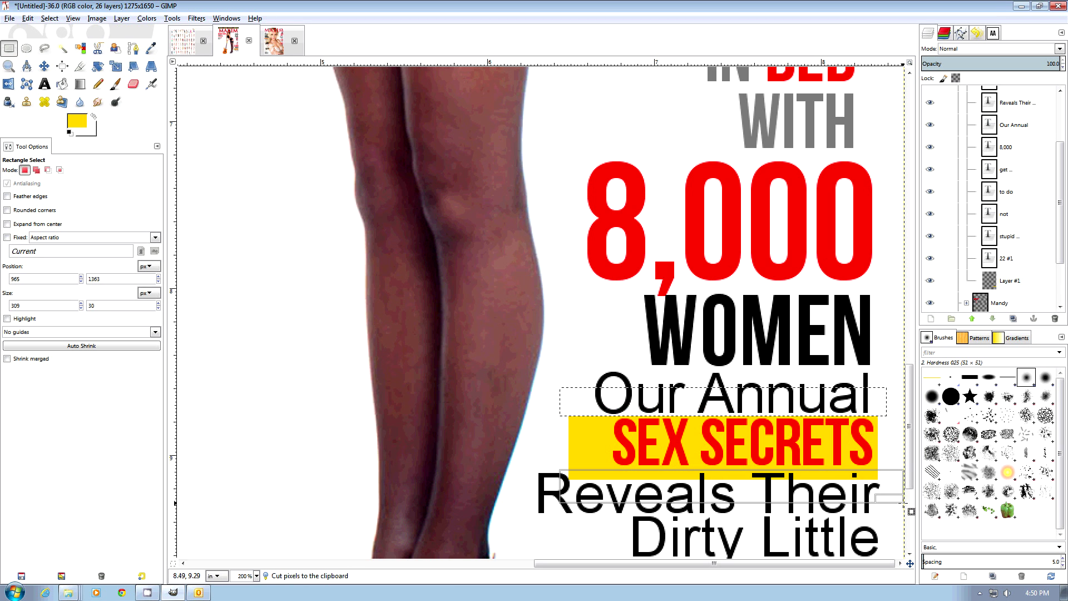
drag(558, 400, 602, 463)
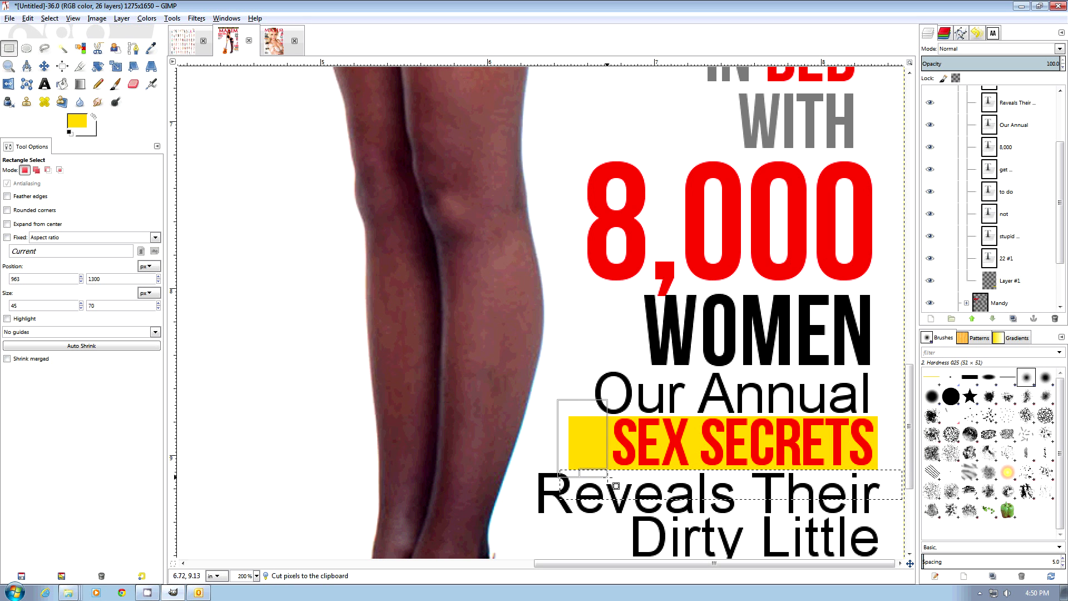
key(ctrl+x)
key(ctrl+shift+a)
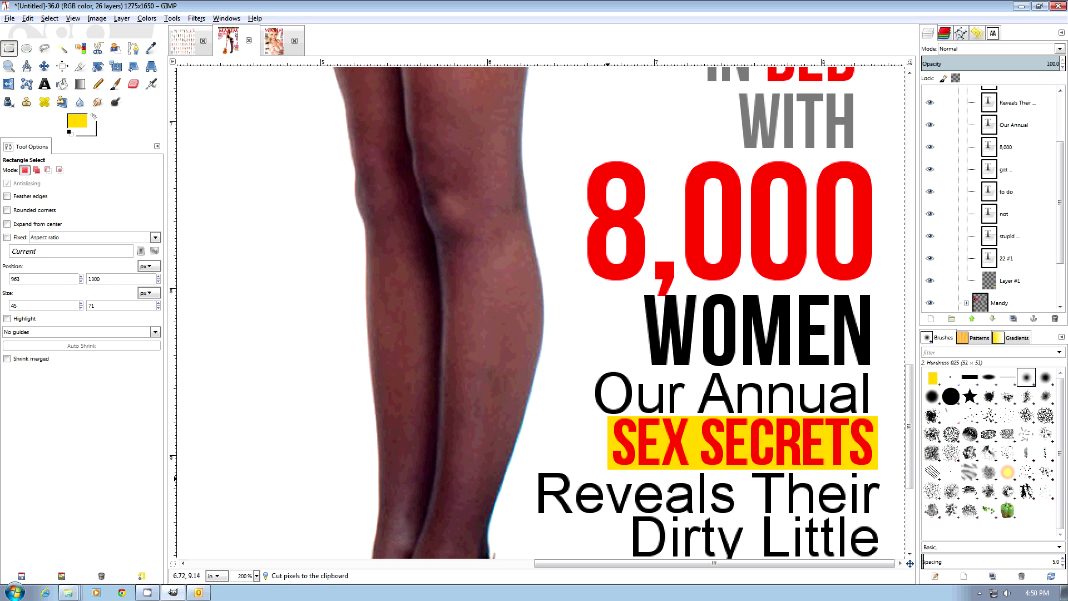
- Autocrop the yellow box layer to its contents
ctrl+scroll(599, 477, down, 1)
click(1006, 281)
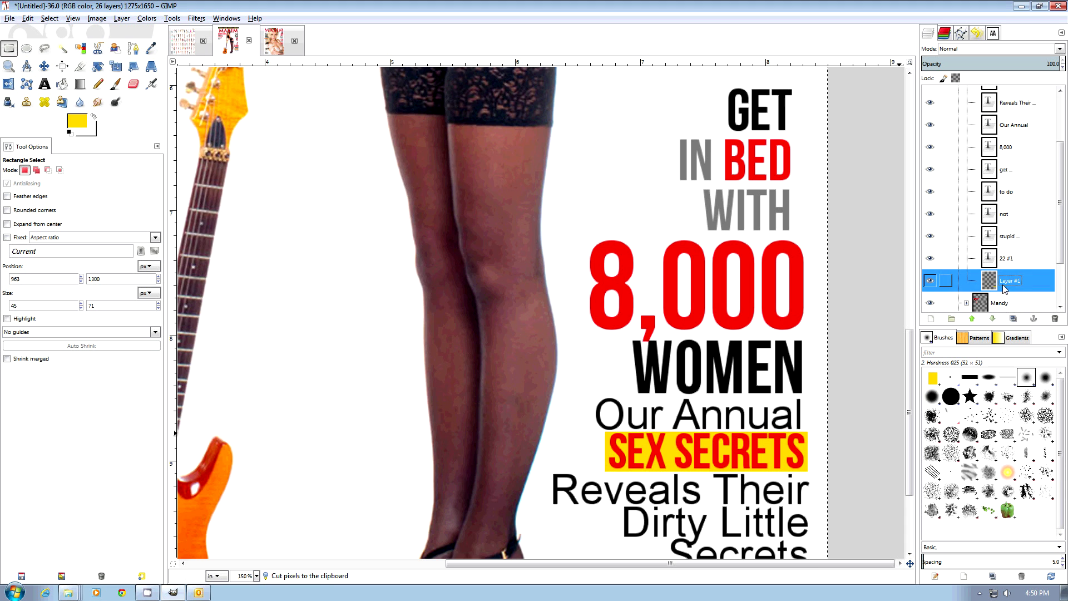
click(122, 18)
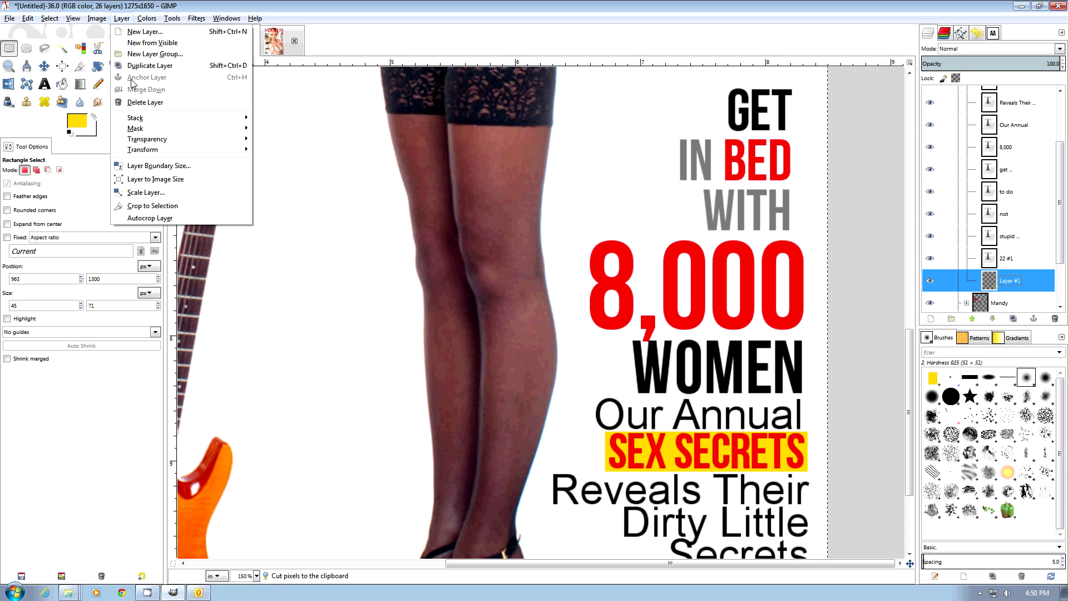
click(141, 218)
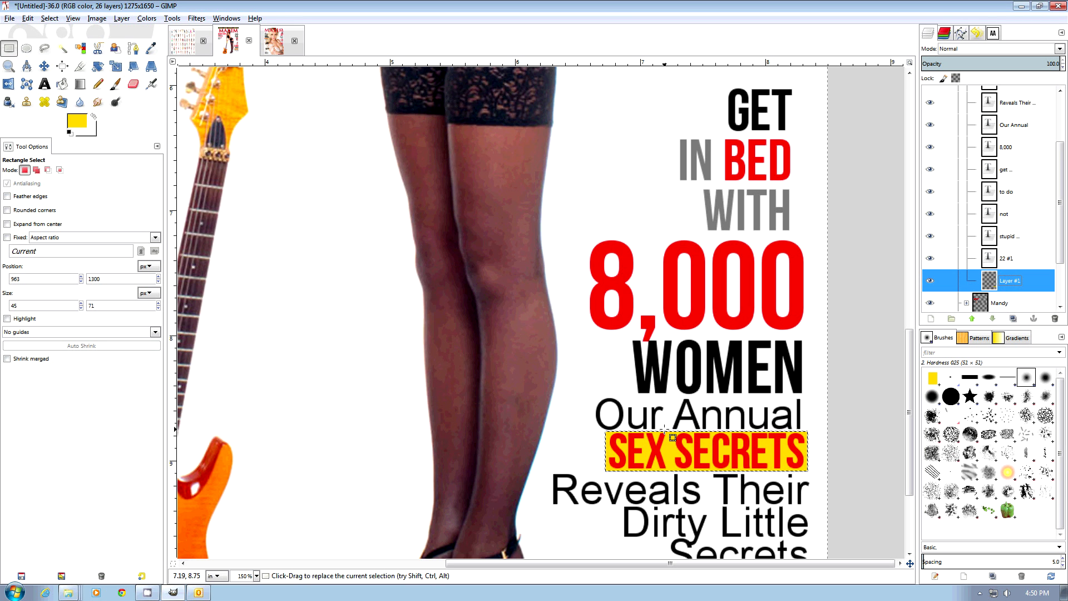
key(minus)
key(minus)
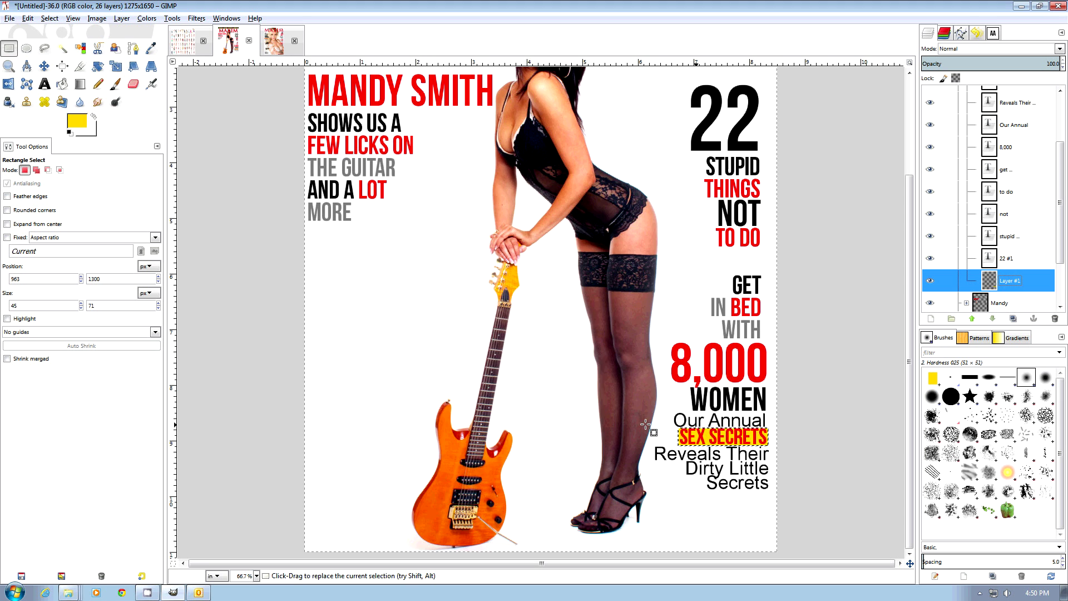
- Move the model photo slightly down and right, and nudge the large 22 right to line up with the text below it
key(minus)
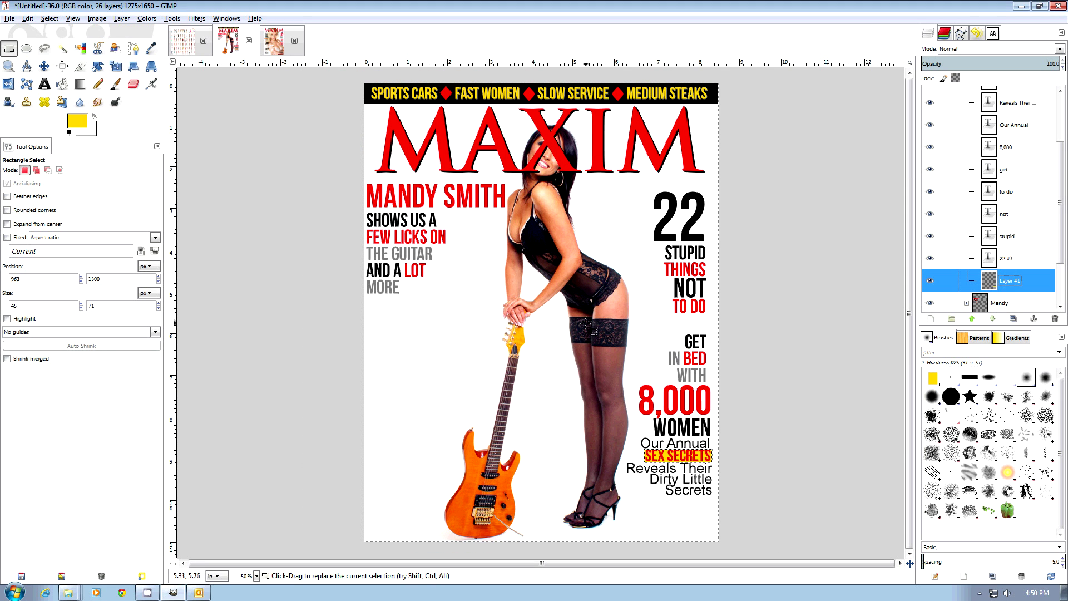
key(m)
drag(603, 306, 609, 316)
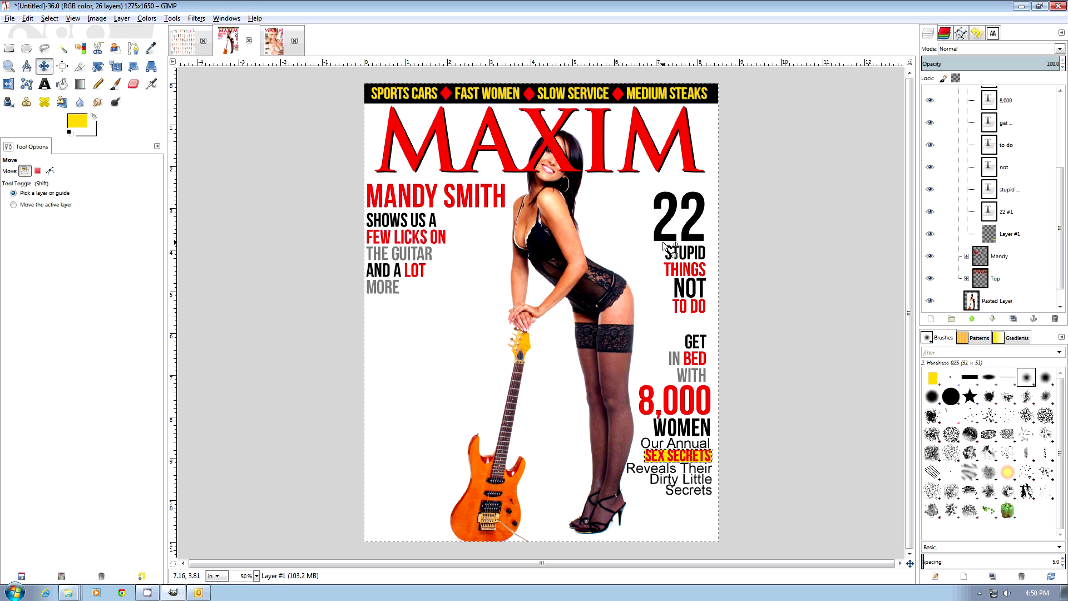
drag(674, 258, 677, 281)
drag(663, 240, 667, 241)
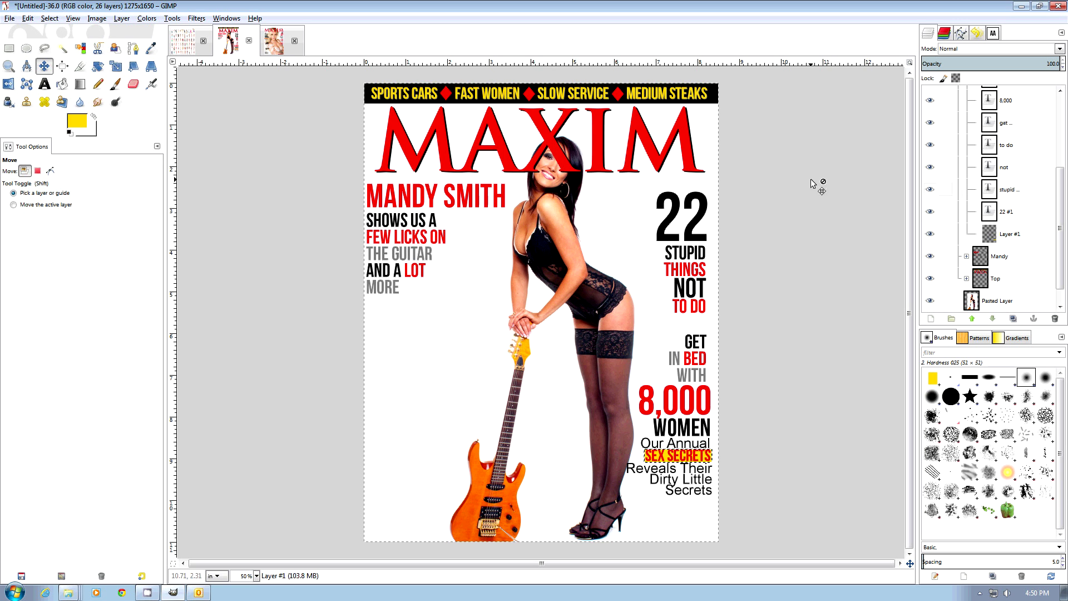
- Collapse the 22 layer group and expand the Top group inside ByLines to reach its MAXIM layer
drag(1056, 218, 1057, 139)
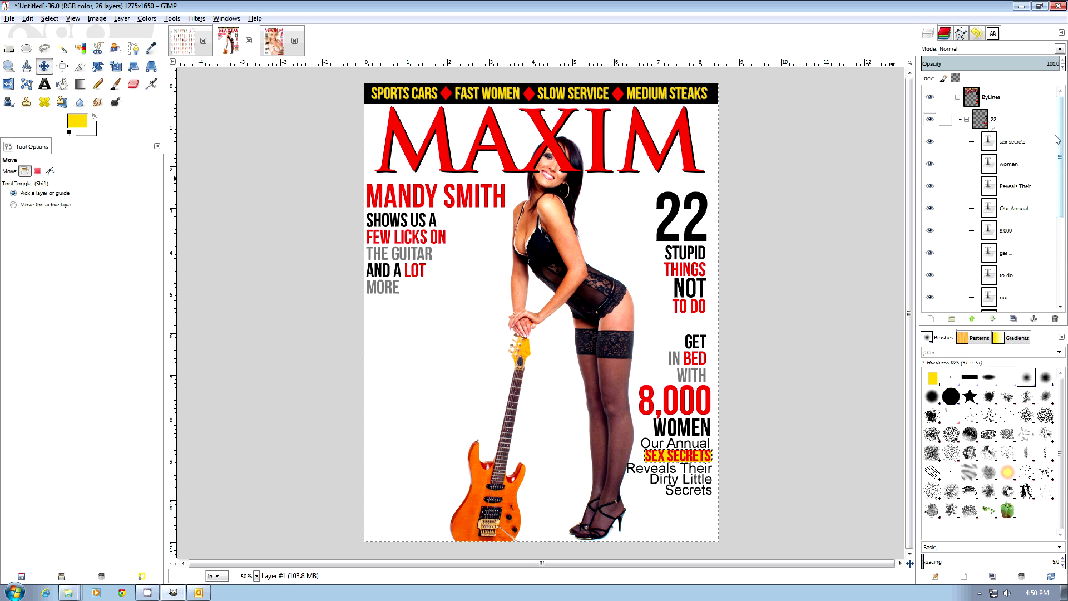
click(966, 119)
click(957, 97)
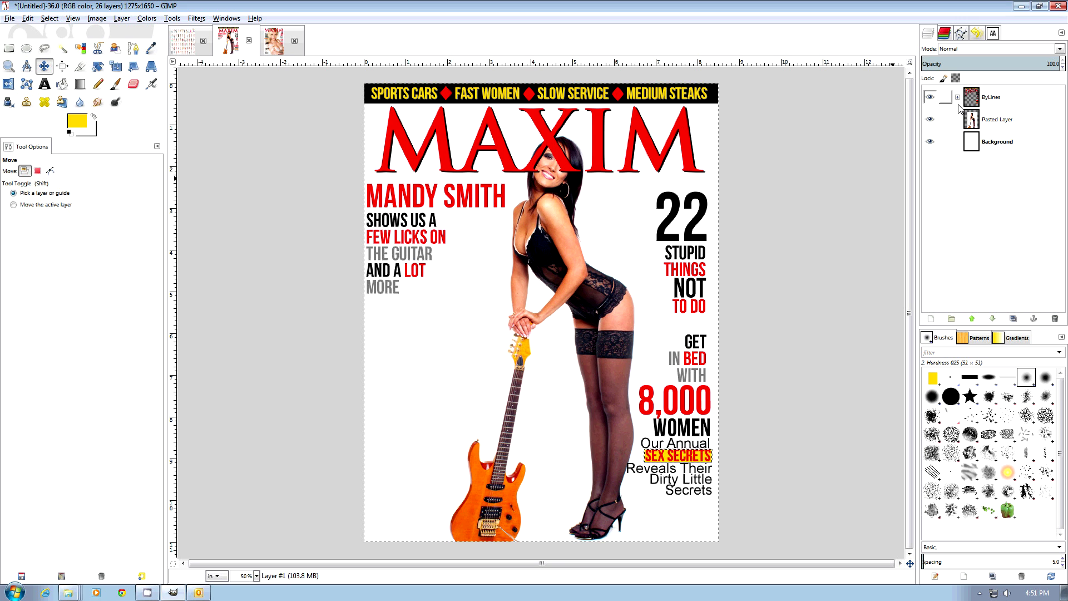
click(957, 98)
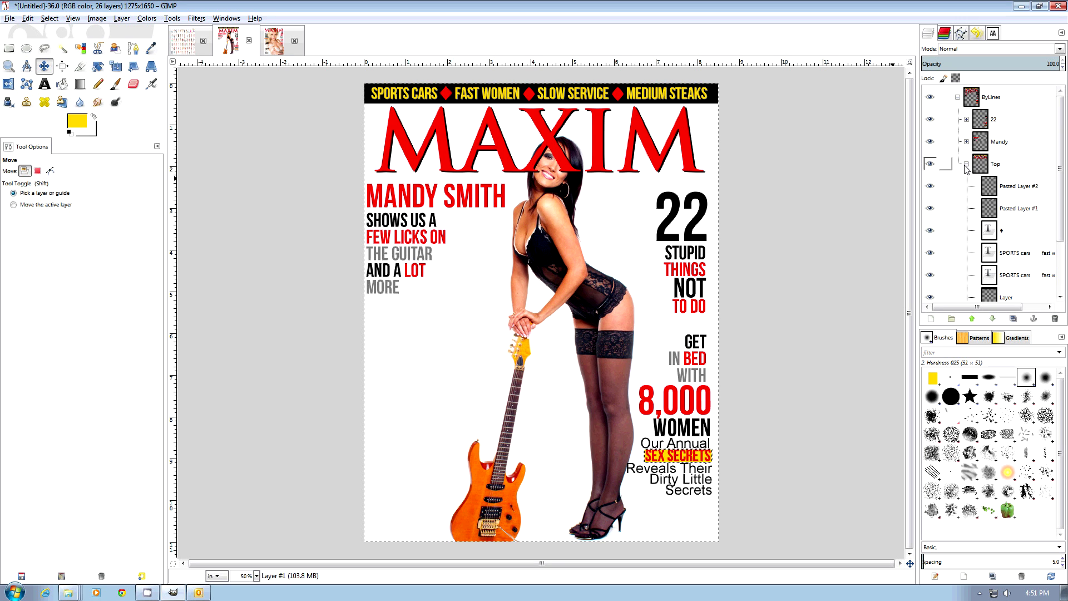
click(966, 164)
click(966, 164)
scroll(1062, 206, down, 1)
scroll(1062, 206, down, 2)
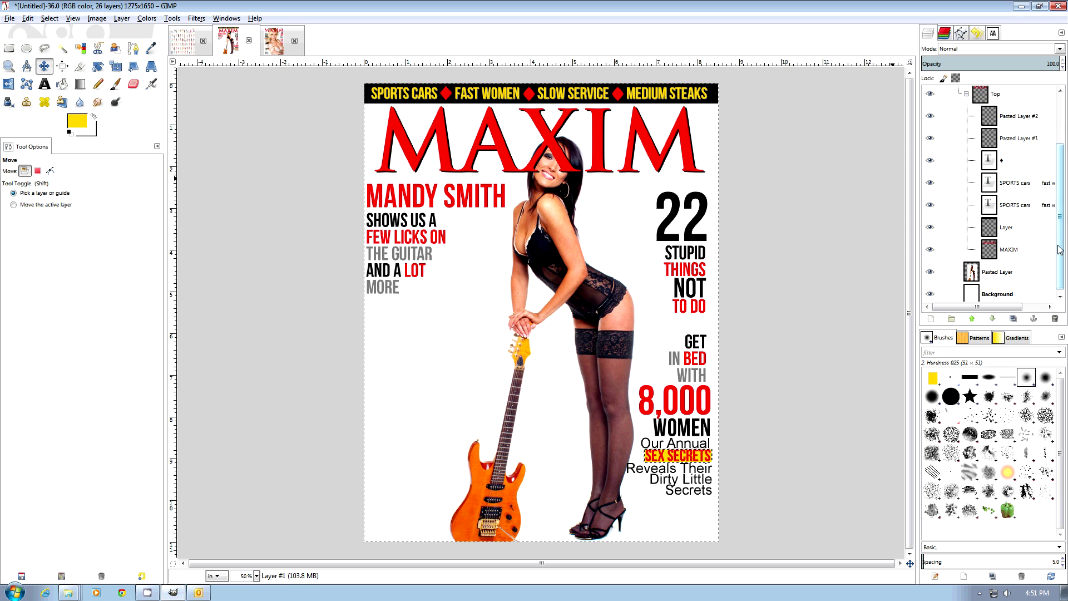
- Add a layer mask to the MAXIM title layer
click(1006, 250)
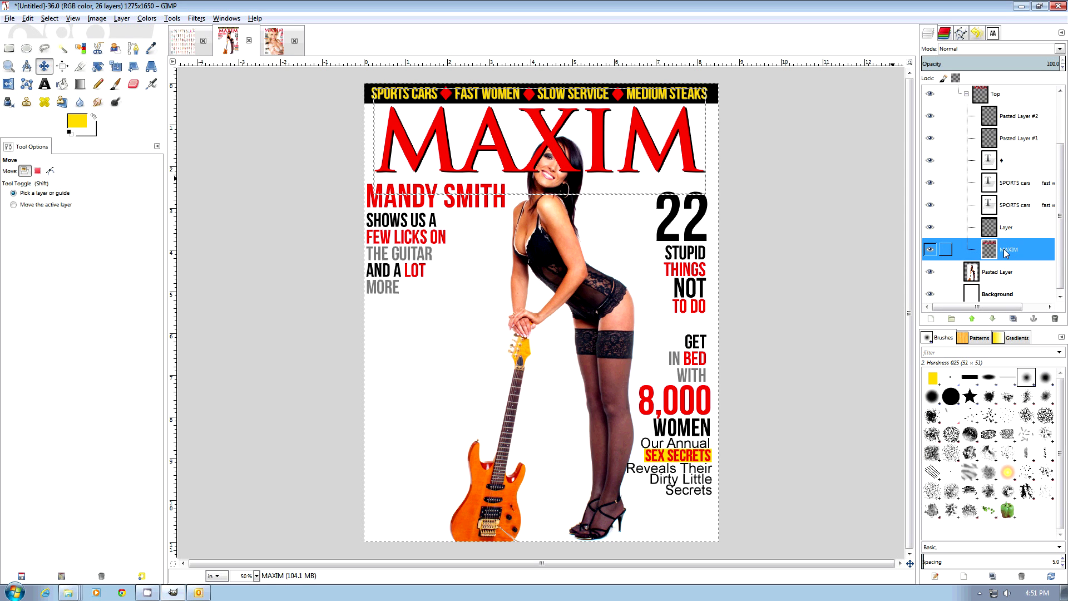
right_click(1005, 253)
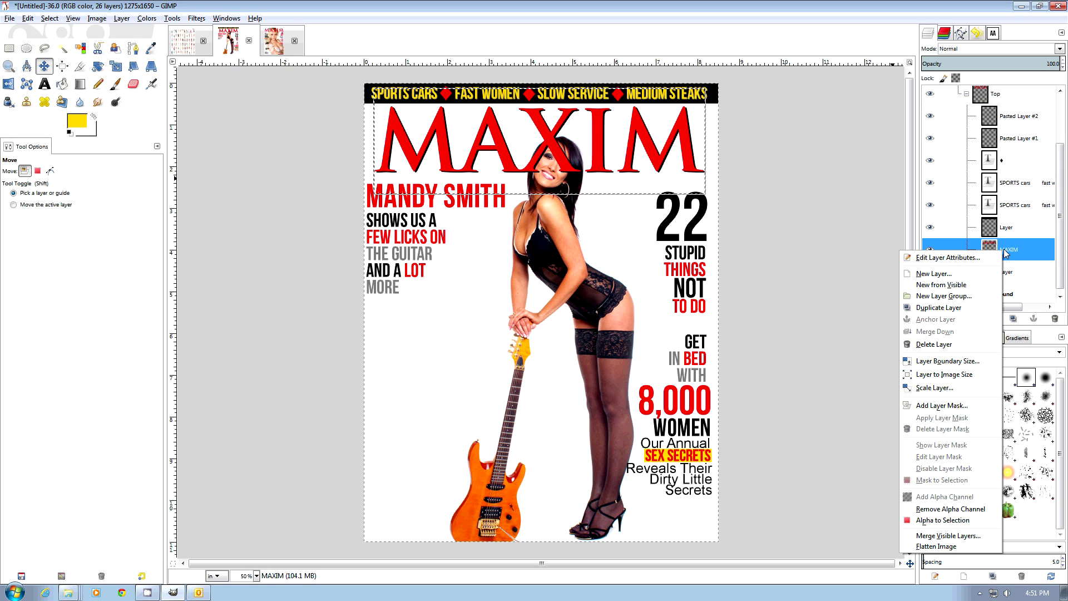
click(948, 408)
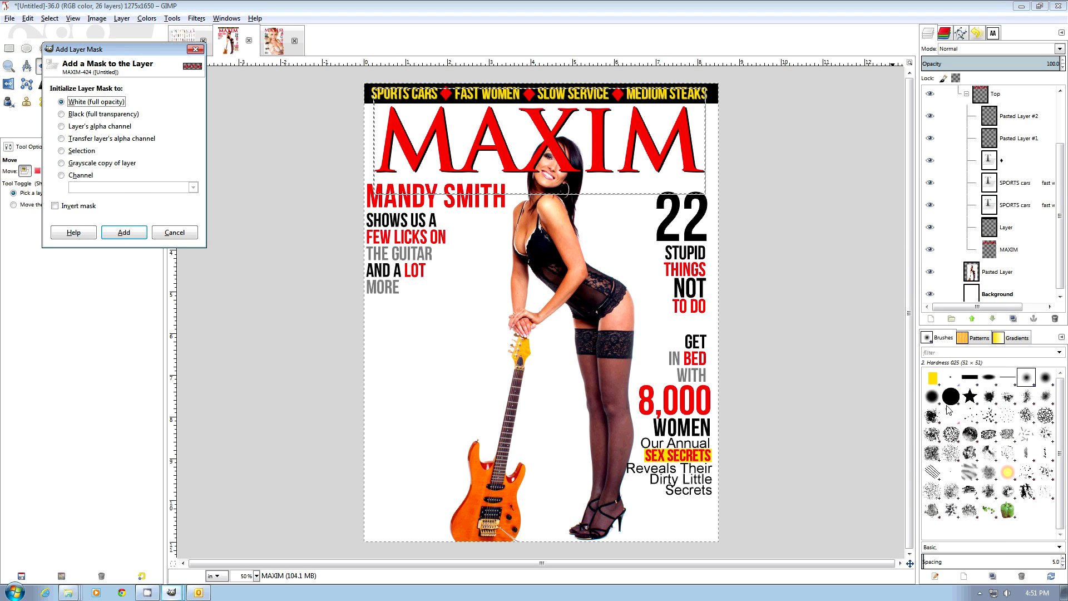
click(80, 113)
click(124, 231)
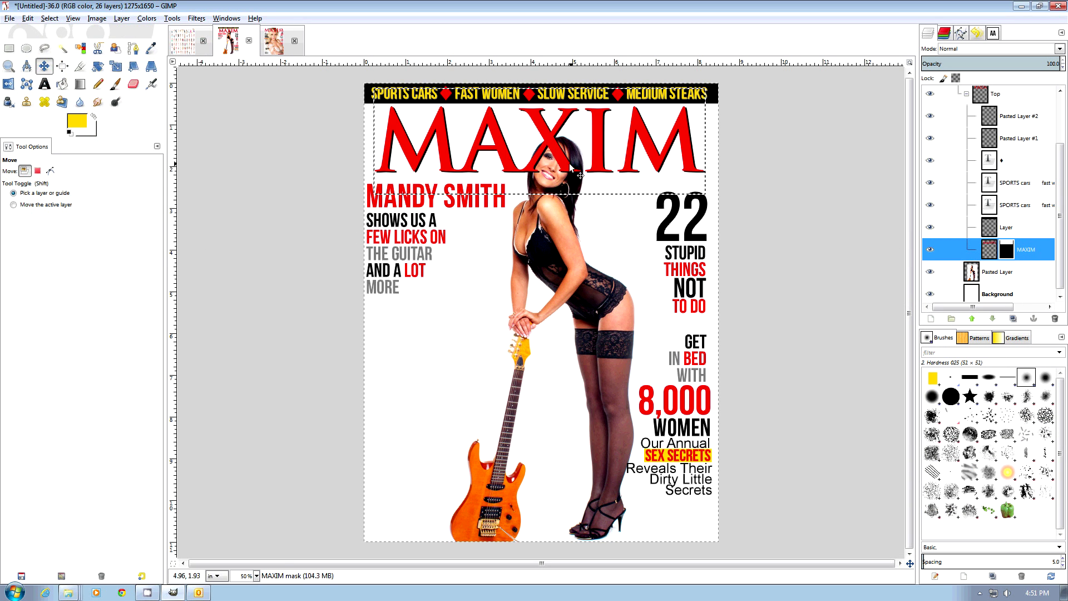
- Paint with black (000000) on the MAXIM mask over the model's face and hair so the title passes behind her head
key(1)
key(p)
click(77, 120)
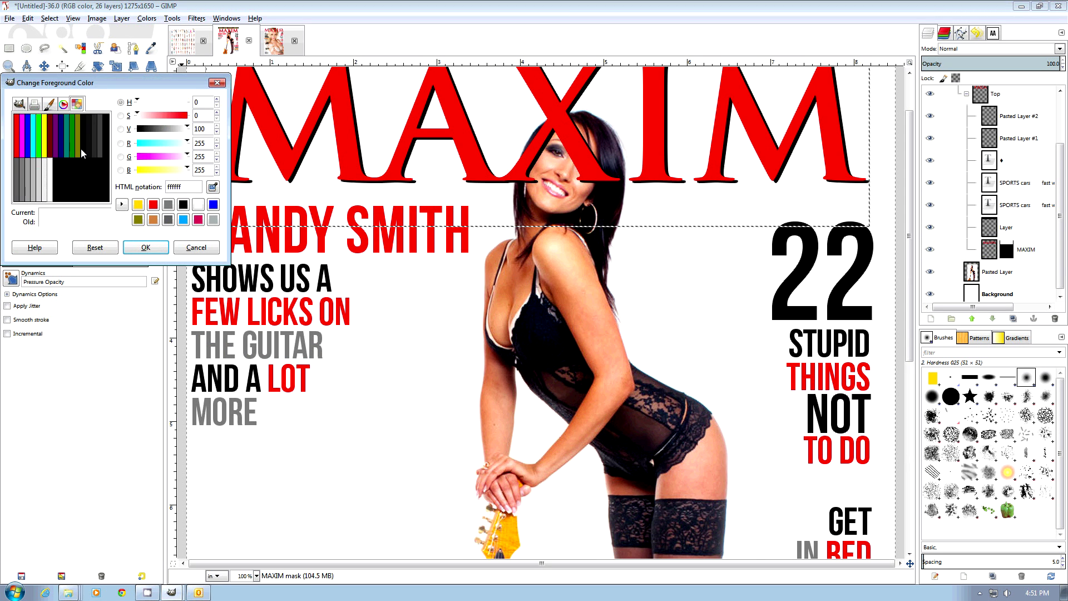
click(82, 148)
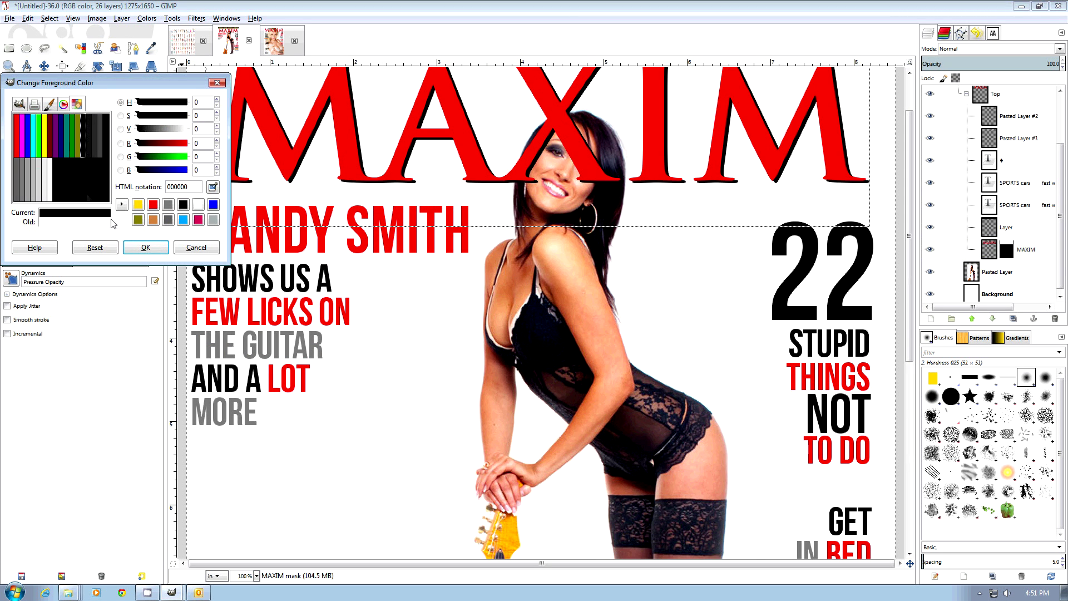
click(143, 247)
key(plus)
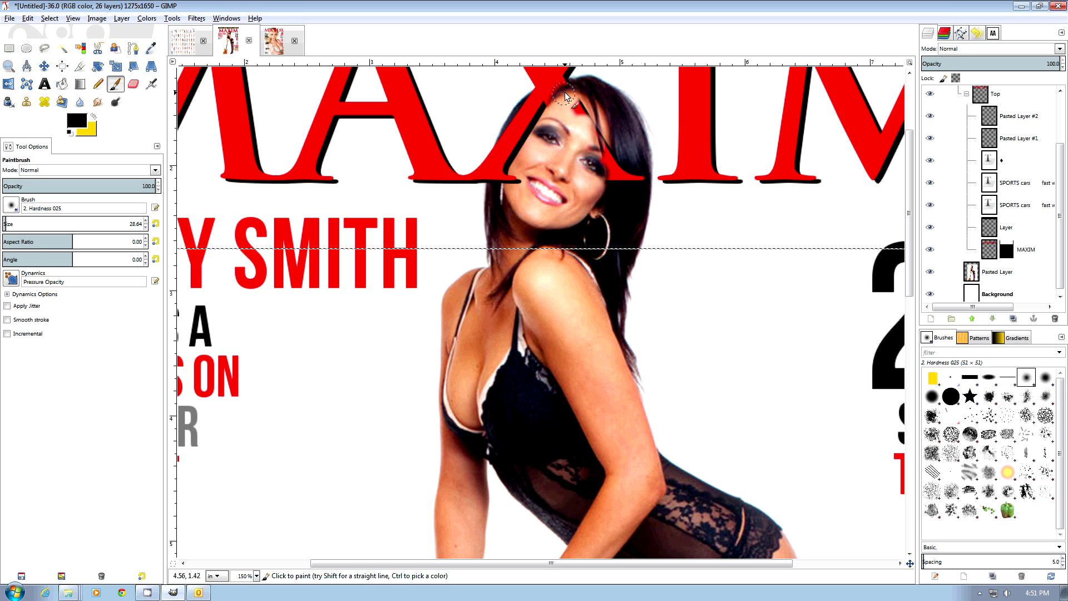
drag(532, 112, 500, 185)
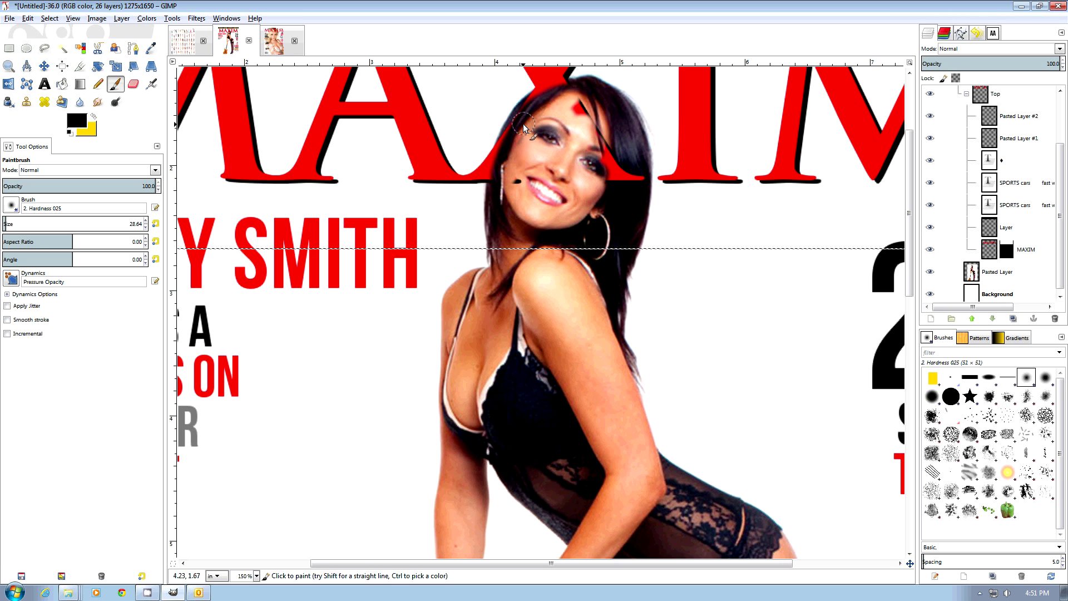
mouse_move(498, 150)
mouse_down()
mouse_move(528, 102)
mouse_move(641, 183)
mouse_move(596, 121)
mouse_up()
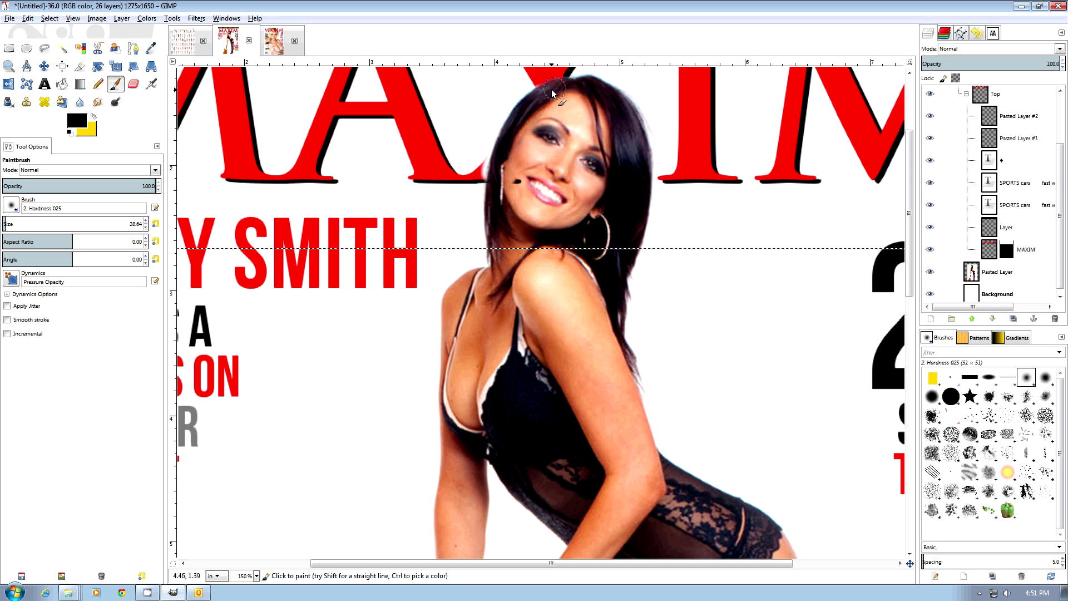
- Set the background color to white, swap it to the foreground, and paint on the MAXIM mask to restore the title beside her hair
click(76, 120)
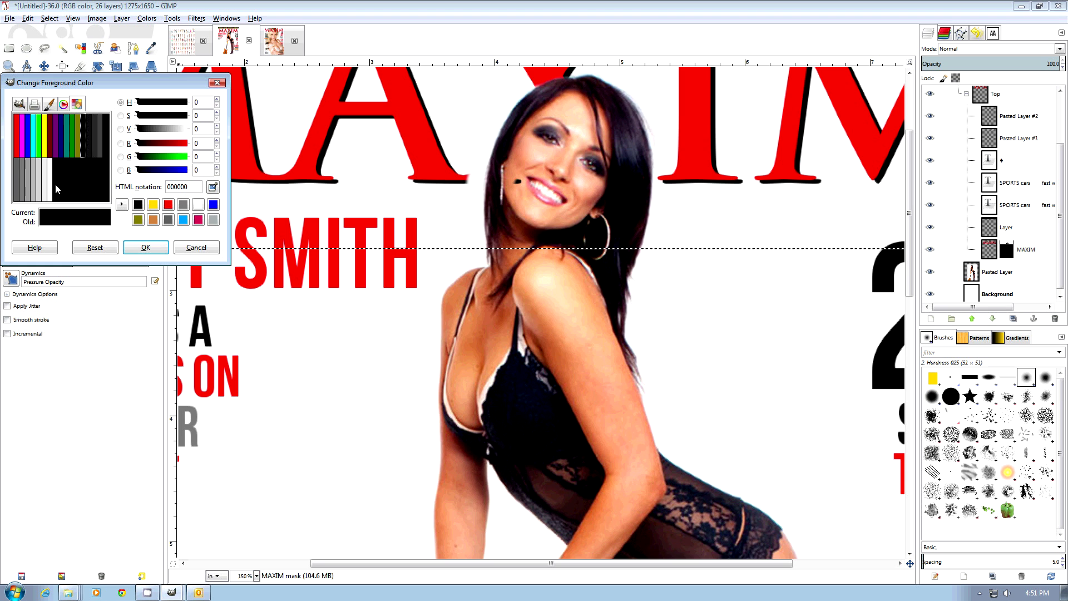
click(145, 247)
click(87, 128)
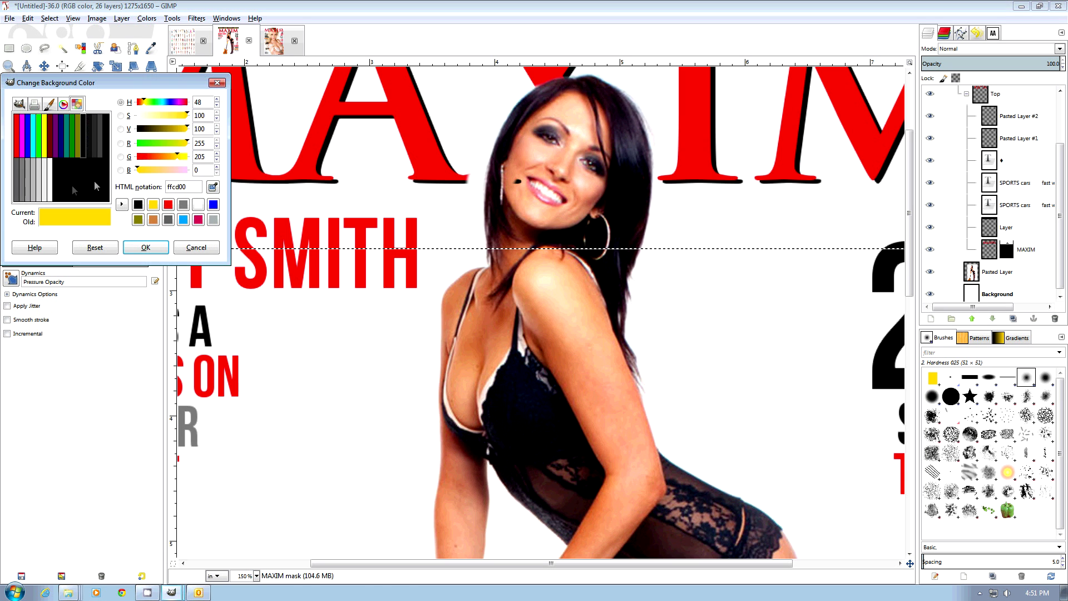
click(53, 188)
click(146, 247)
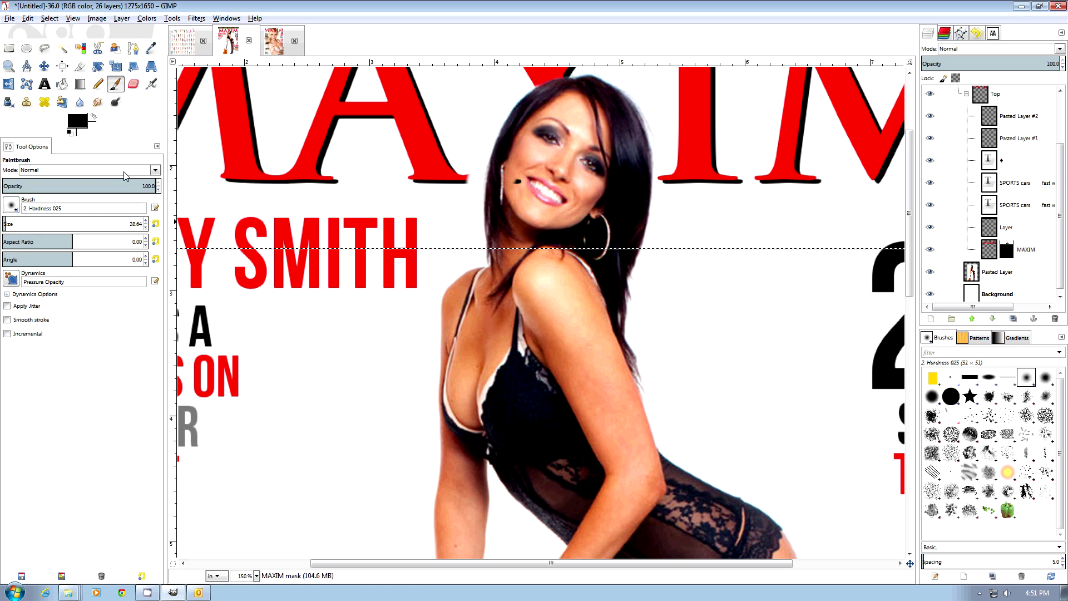
click(92, 118)
mouse_move(501, 179)
mouse_down()
mouse_move(474, 187)
mouse_move(474, 174)
mouse_move(469, 189)
mouse_move(484, 136)
mouse_move(471, 190)
mouse_move(483, 170)
mouse_up()
key(shift+ctrl+j)
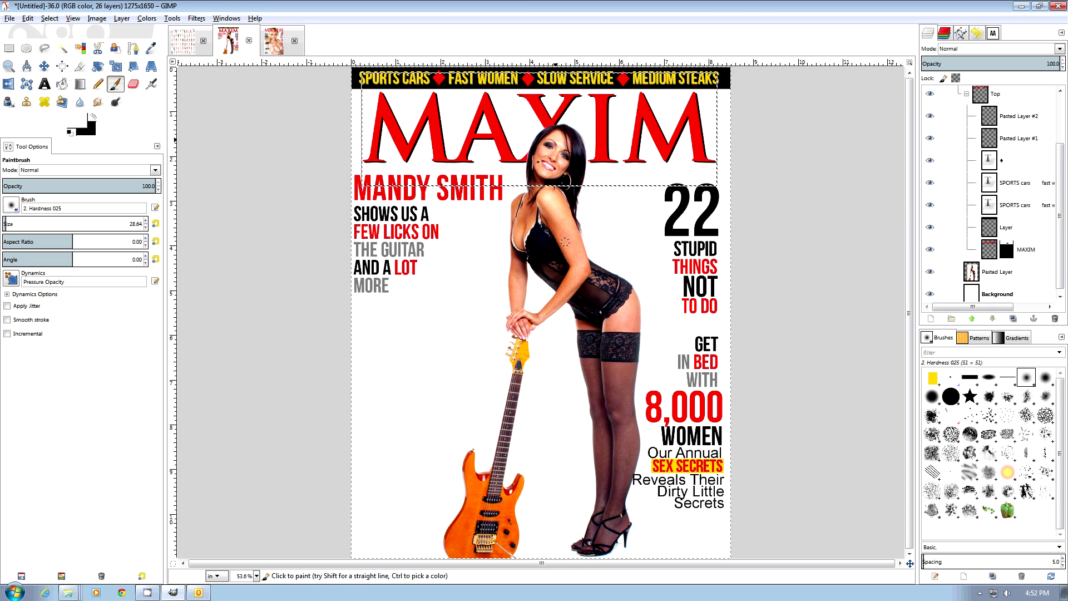
- Add UPCpic.jpg from the tutorial folder as a new layer and clear the selection
click(9, 19)
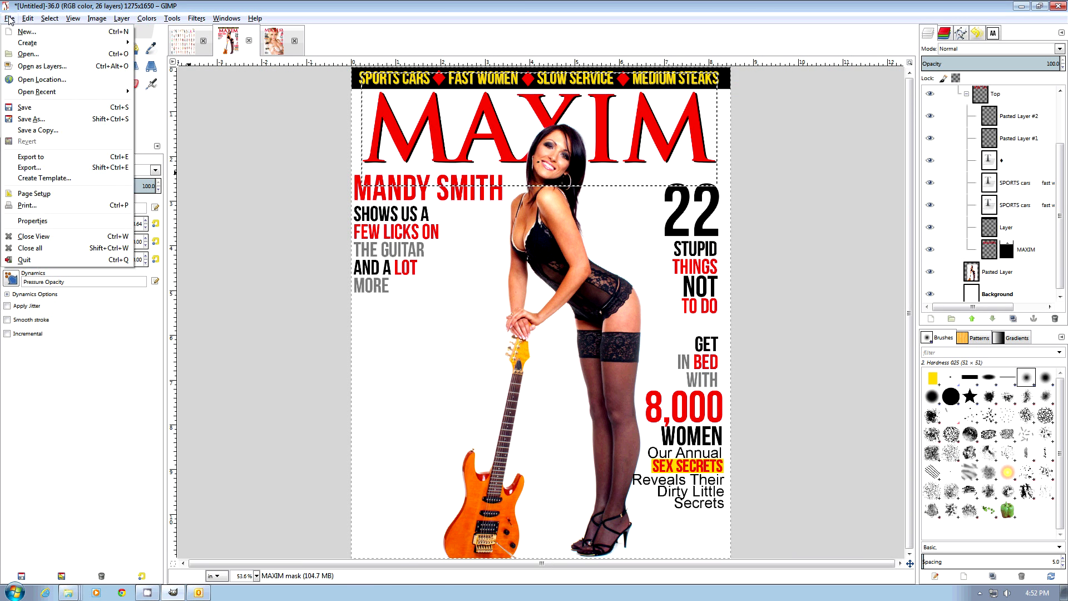
click(52, 67)
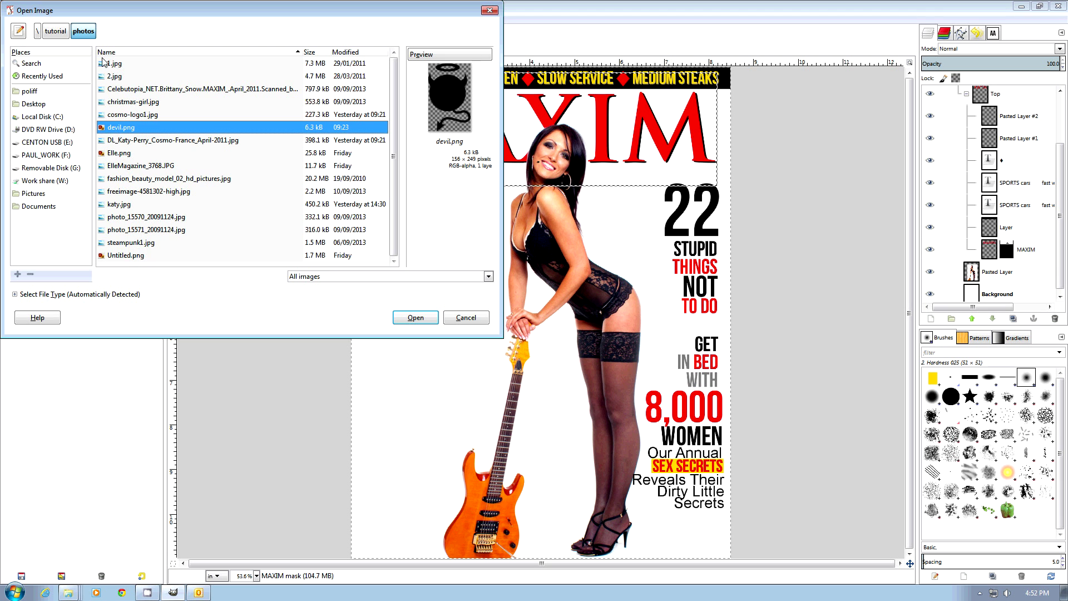
key(BackSpace)
click(123, 243)
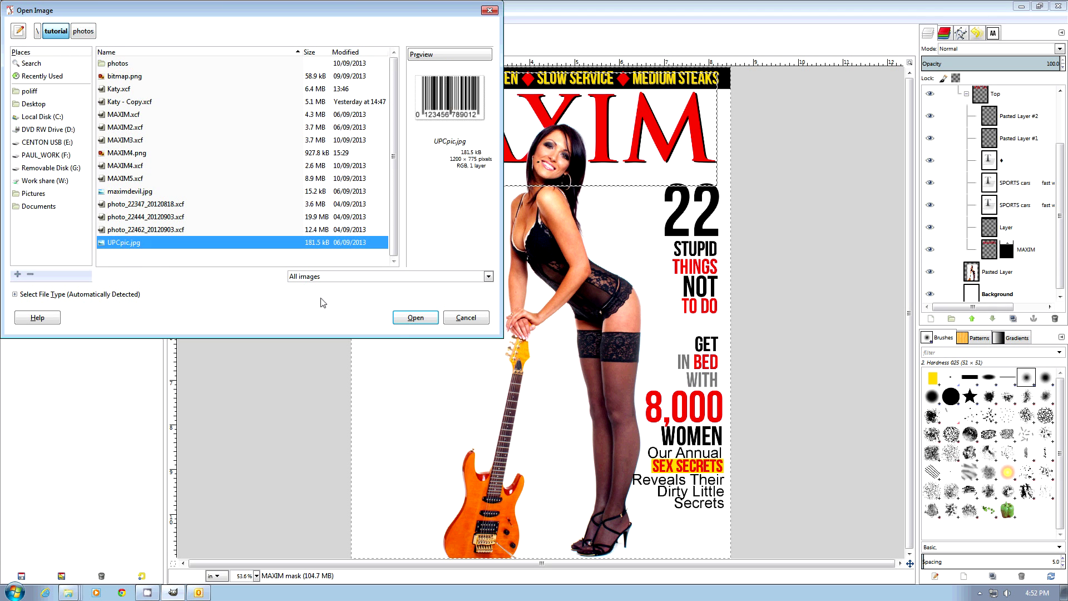
click(415, 317)
click(552, 349)
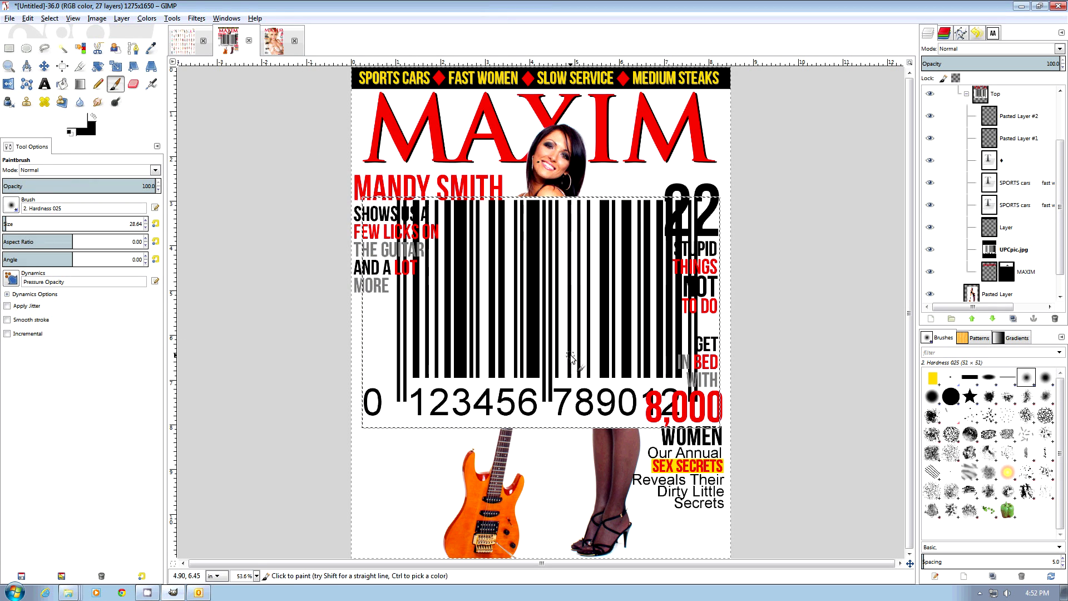
click(50, 19)
click(56, 47)
- Scale the barcode down to about 275 × 178 pixels and move it to the lower-left corner of the cover
key(shift+s)
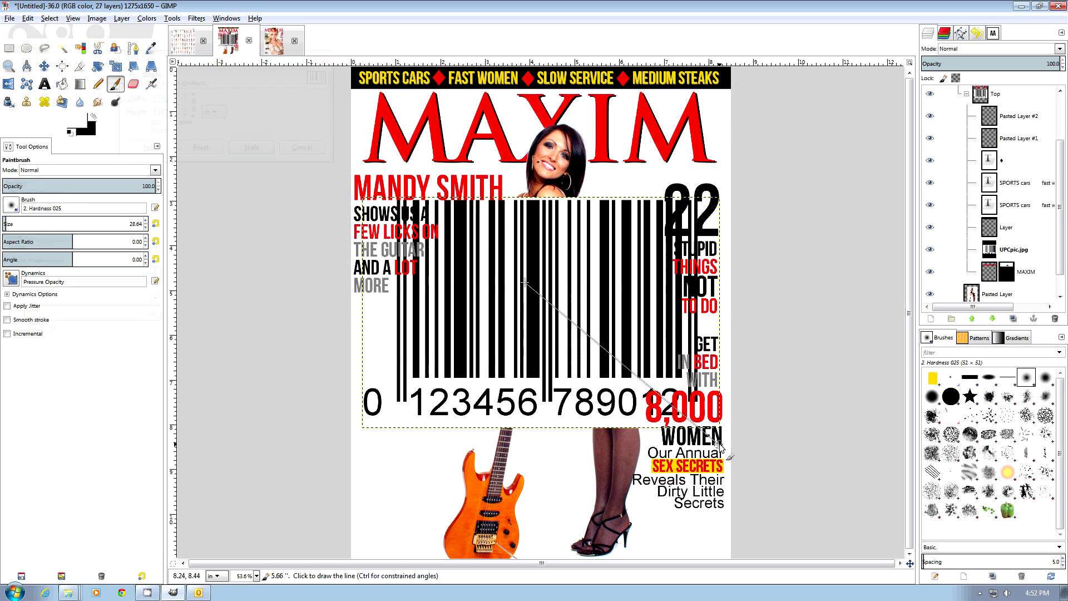
click(718, 425)
drag(717, 423, 444, 250)
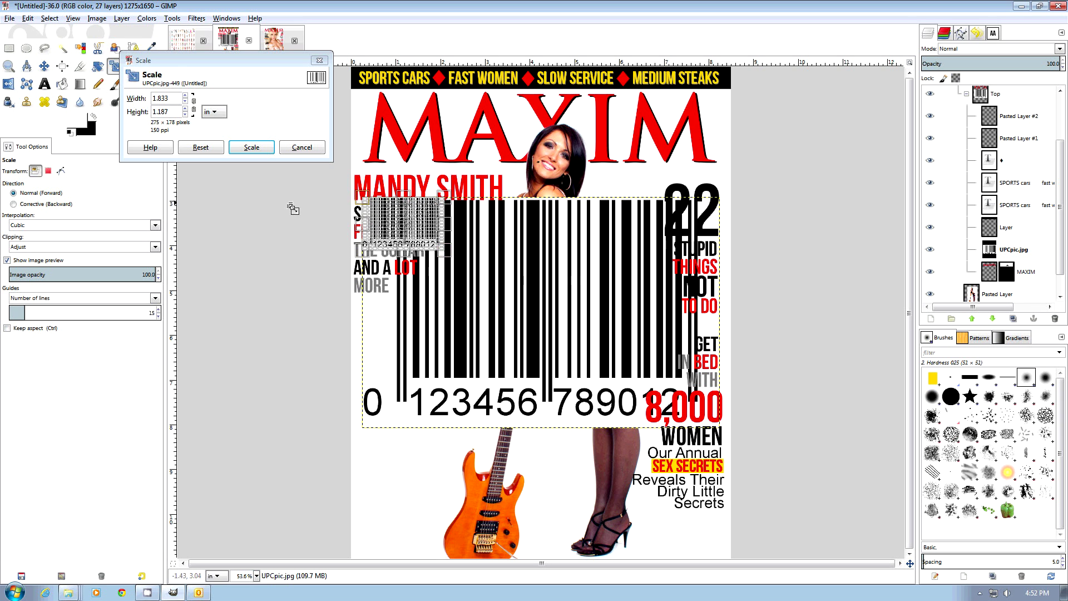
click(252, 147)
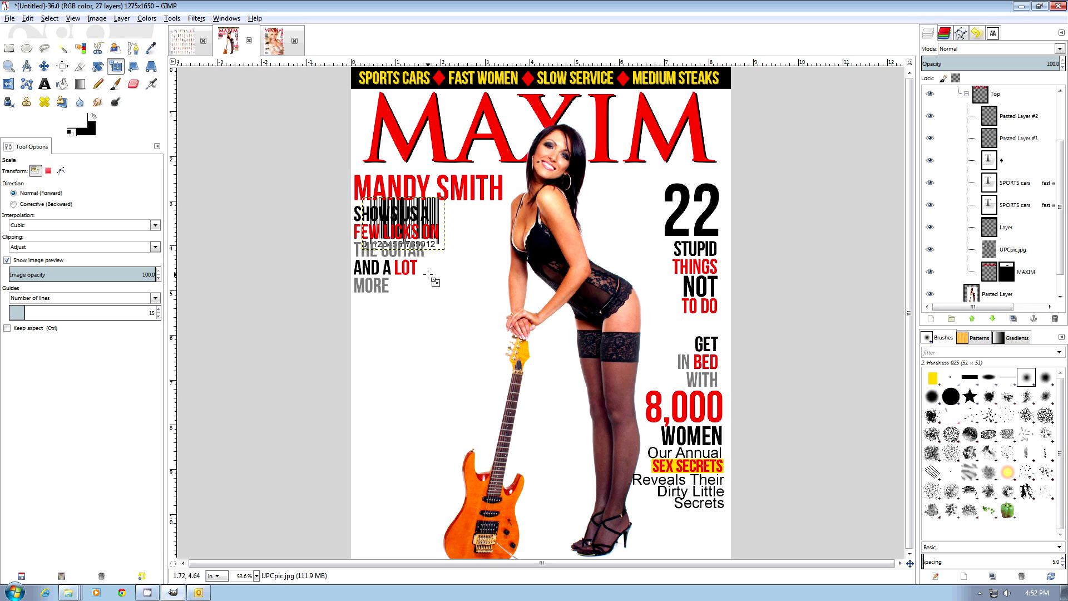
key(m)
drag(436, 217, 435, 520)
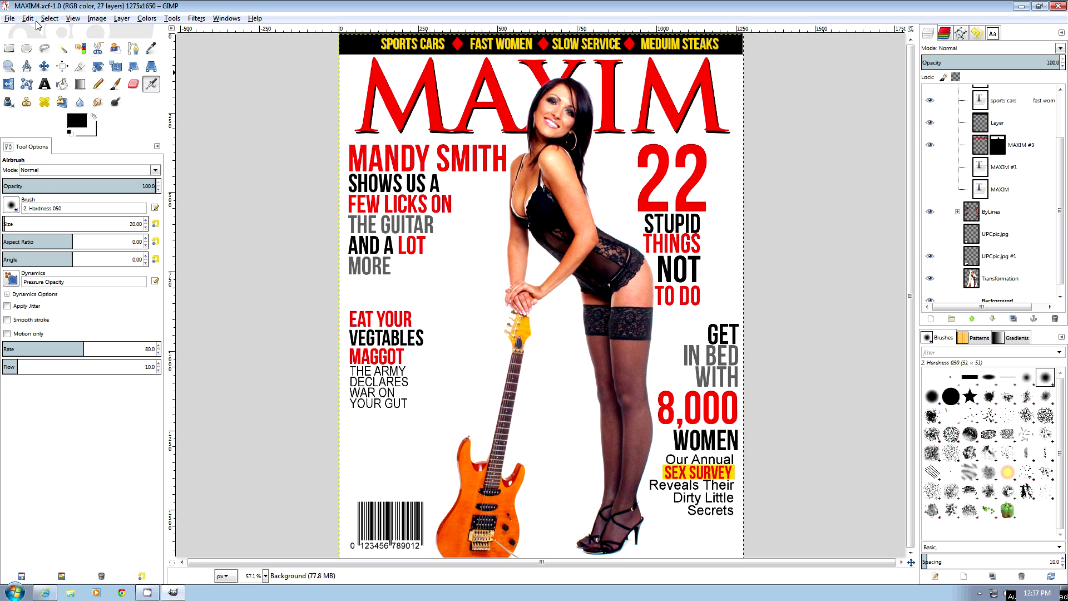
- Add devil.png from the tutorial's photos folder to the MAXIM4.xcf cover as a new layer
click(10, 20)
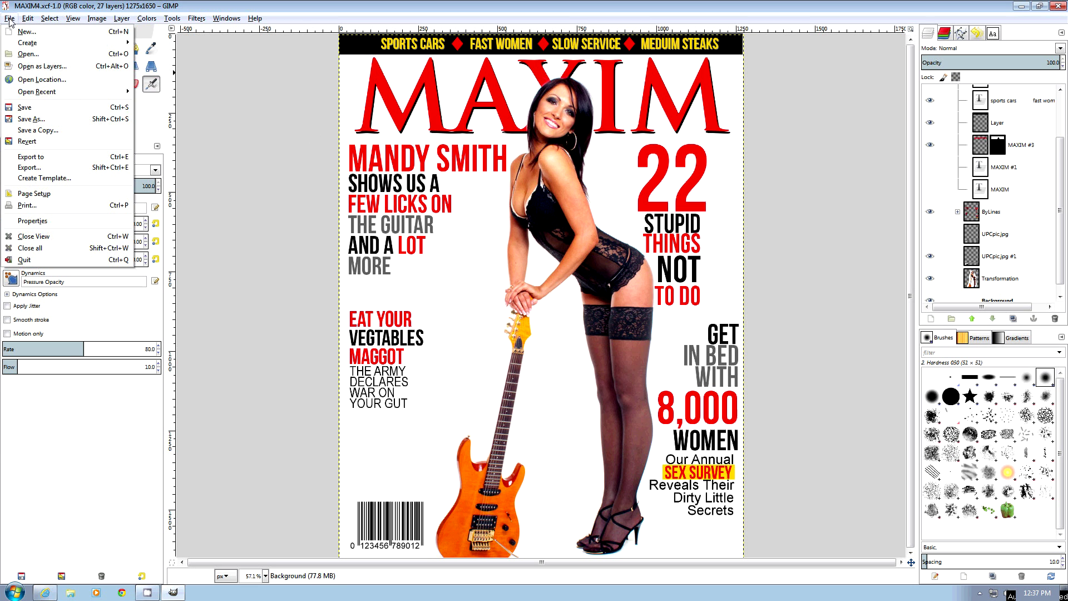
click(41, 67)
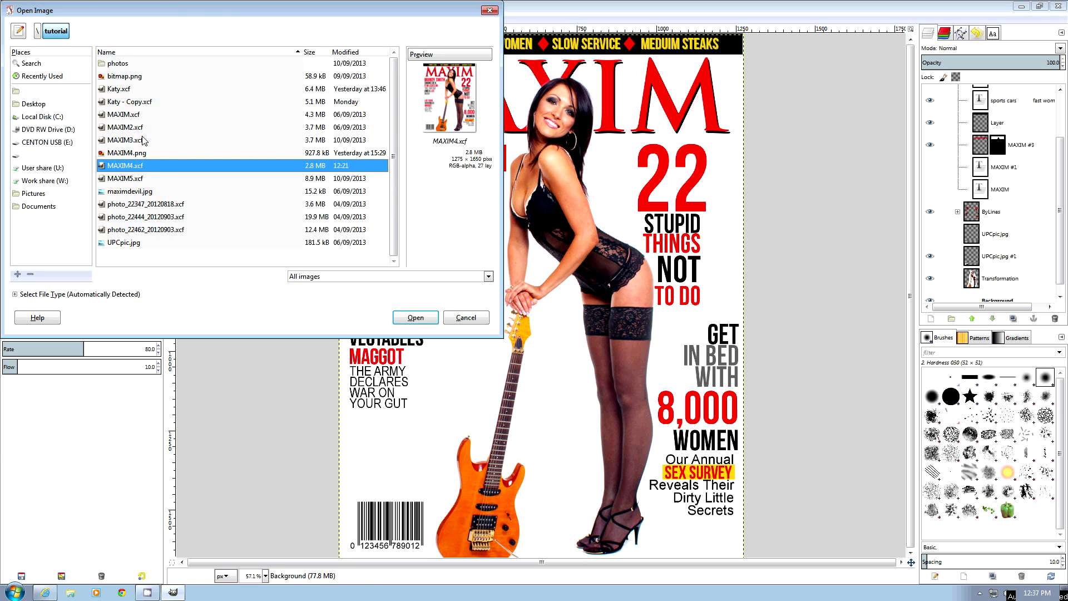
double_click(116, 64)
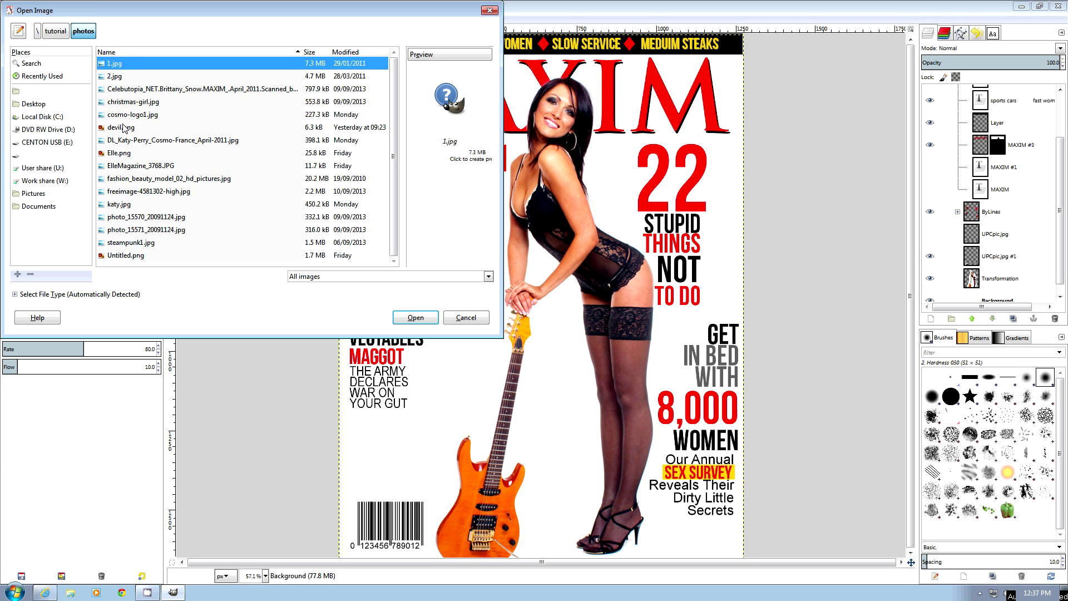
click(123, 128)
click(429, 320)
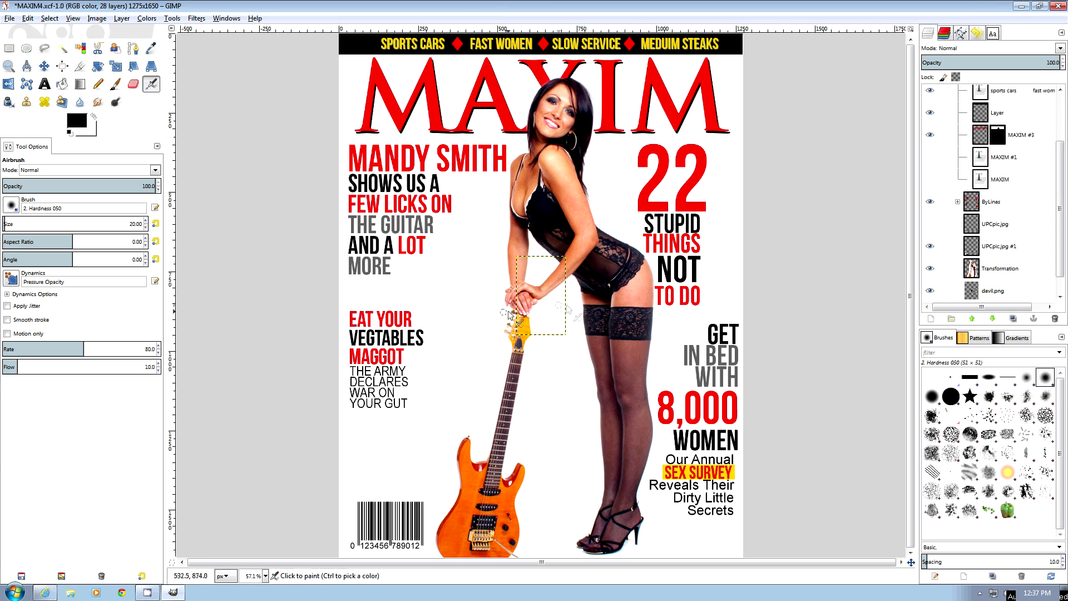
- Place the devil.png layer at the top of the Top group and move the devil over the title between M and A
scroll(1058, 230, down, 2)
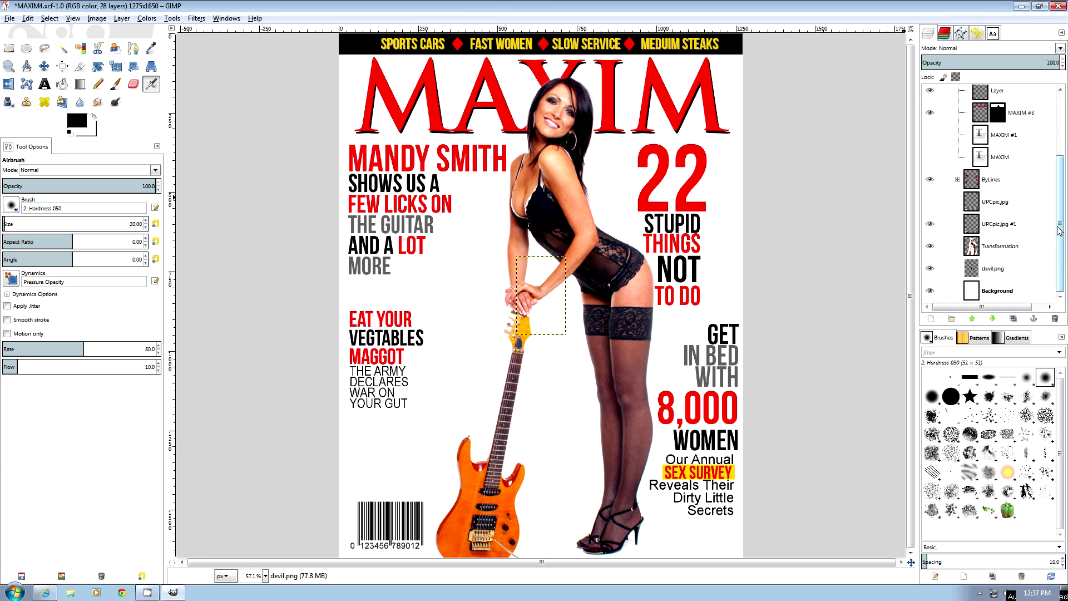
drag(1000, 275, 1002, 108)
click(44, 66)
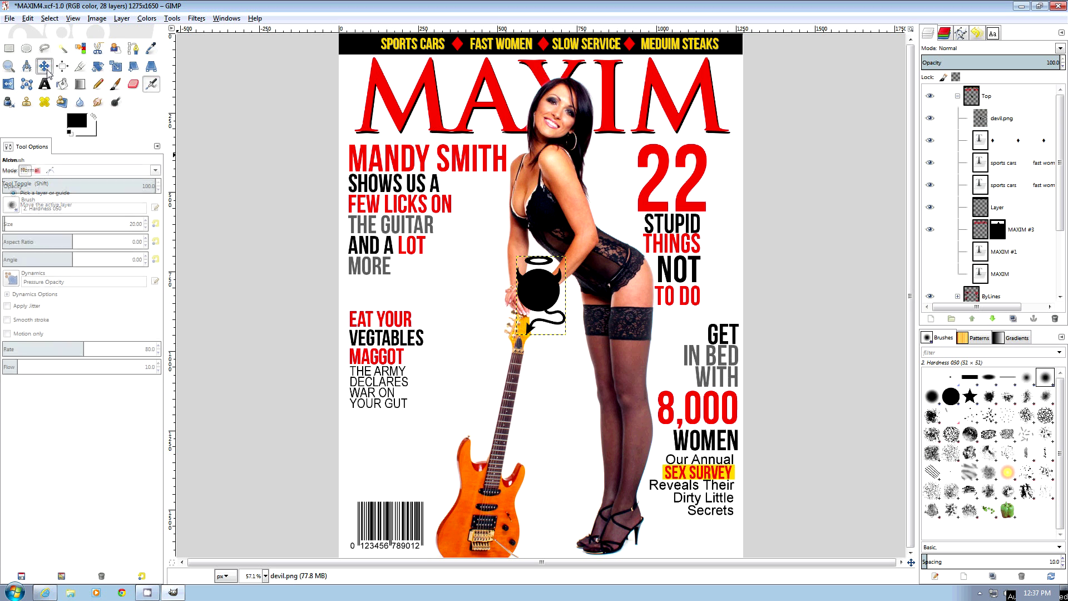
drag(552, 292, 464, 71)
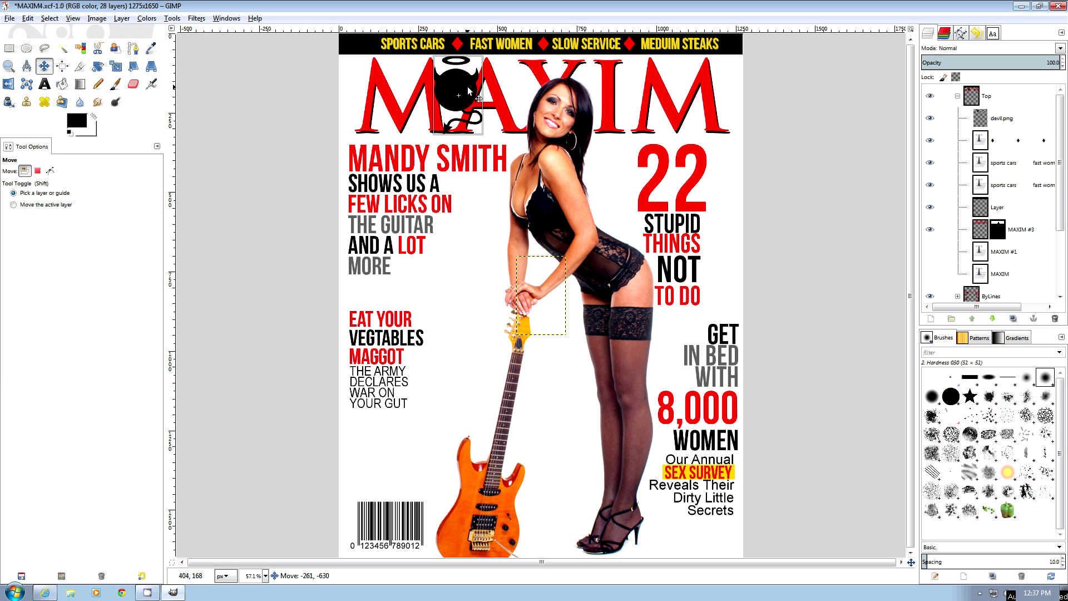
- Scale the devil graphic down proportionally and move it into the gap between the title's M and A
key(shift+s)
click(489, 156)
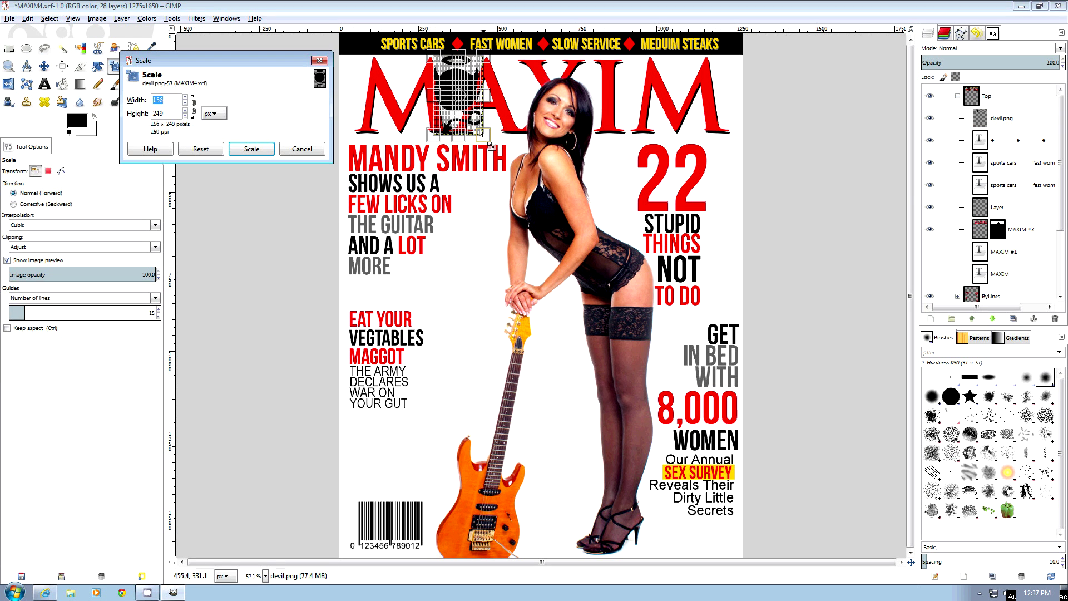
drag(482, 132, 459, 96)
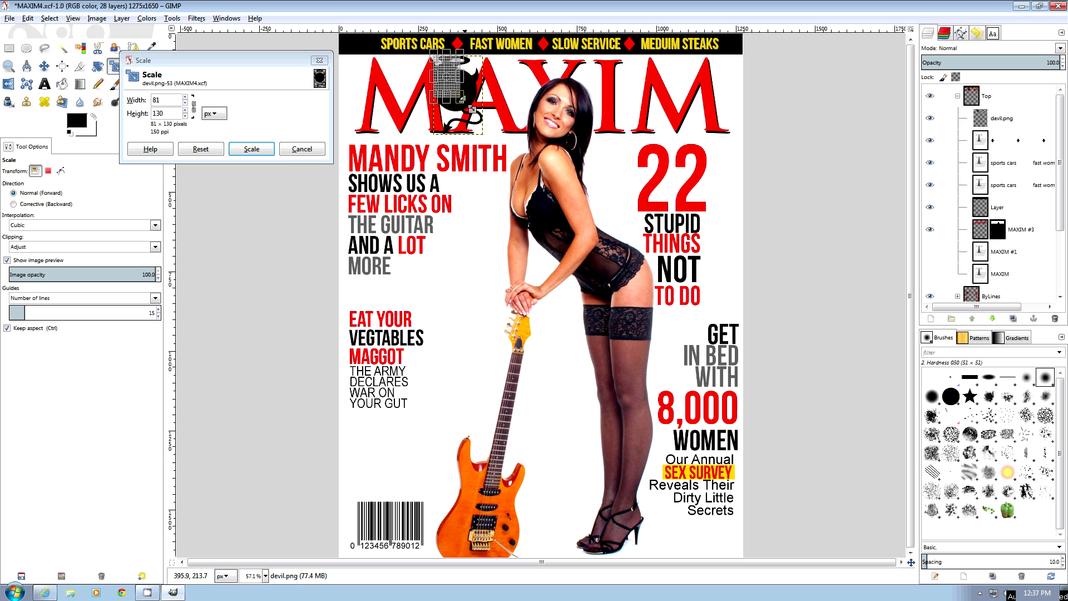
click(268, 147)
key(m)
drag(448, 76, 480, 126)
- Fine-tune the devil's size and nudge it so it sits centered between the M and A
key(shift+s)
click(473, 114)
key(Return)
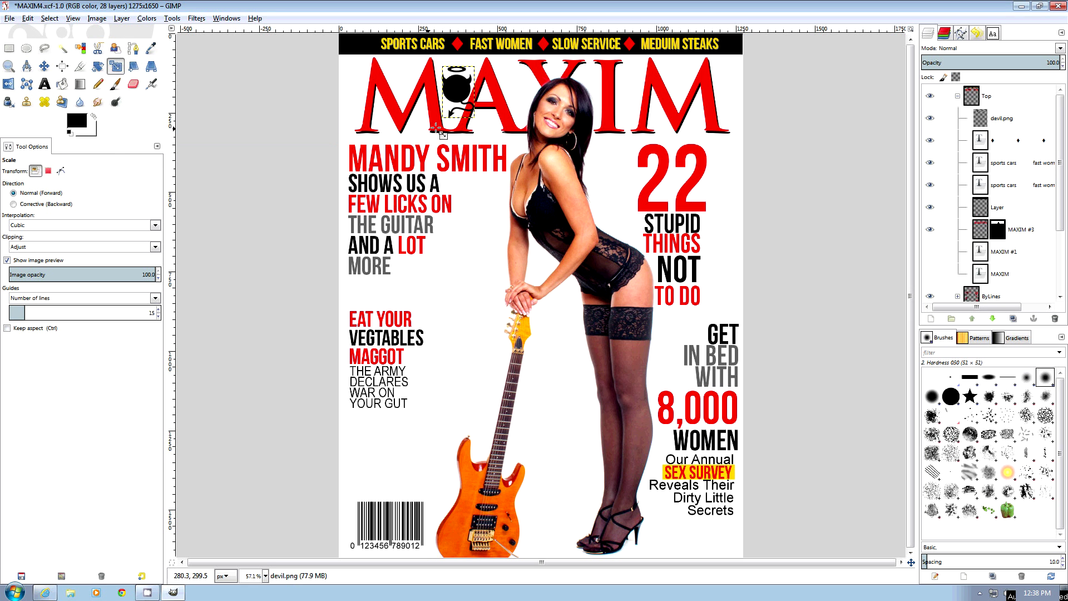
scroll(408, 111, up, 3)
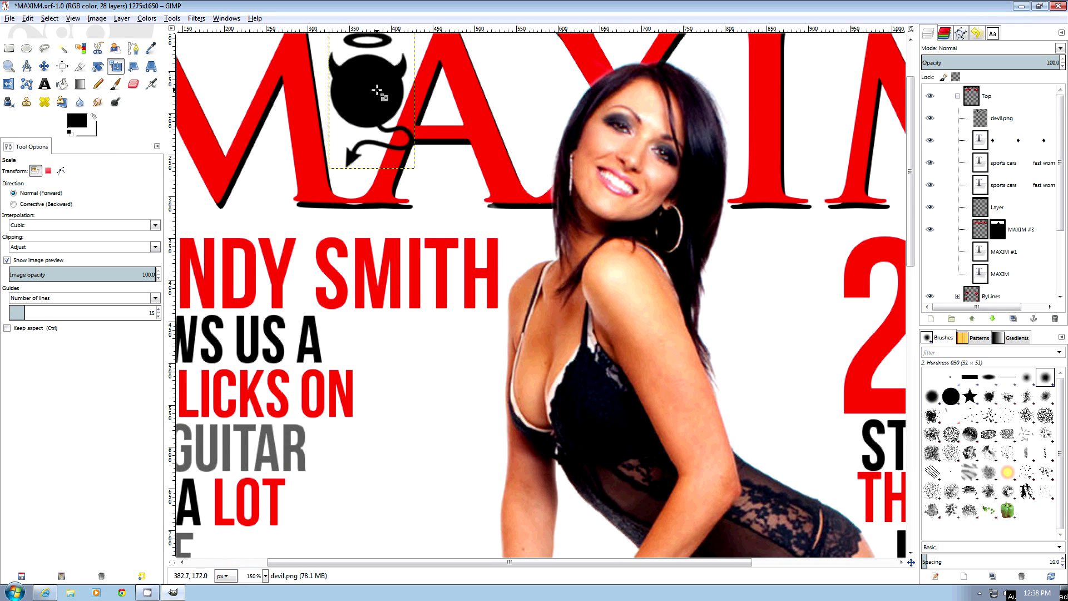
key(m)
drag(380, 86, 374, 85)
- Add the text "m" in white 18 px Trajan over the devil's black head
key(t)
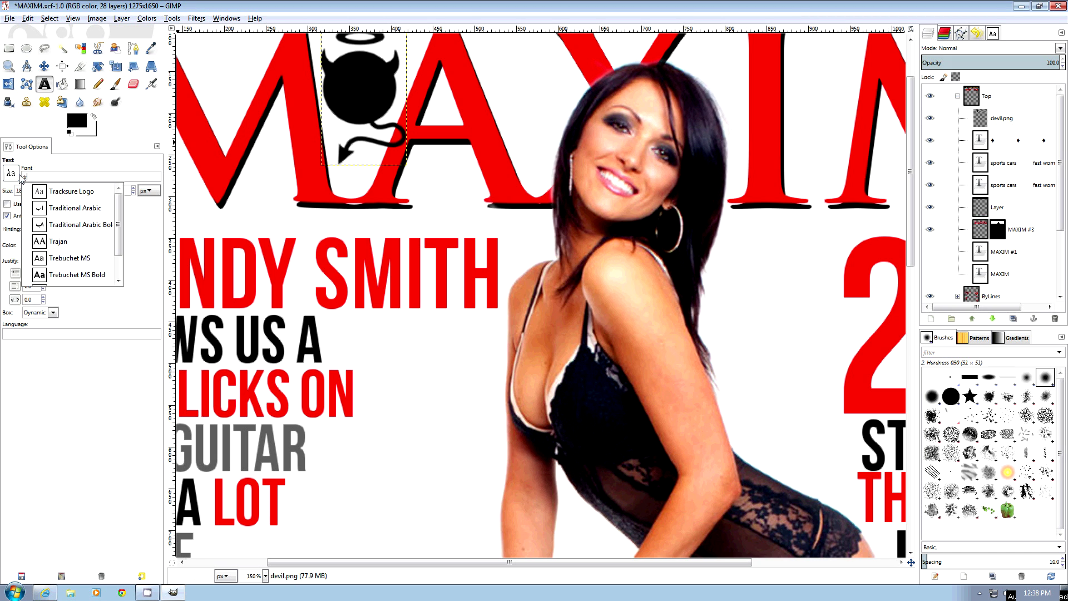
click(58, 241)
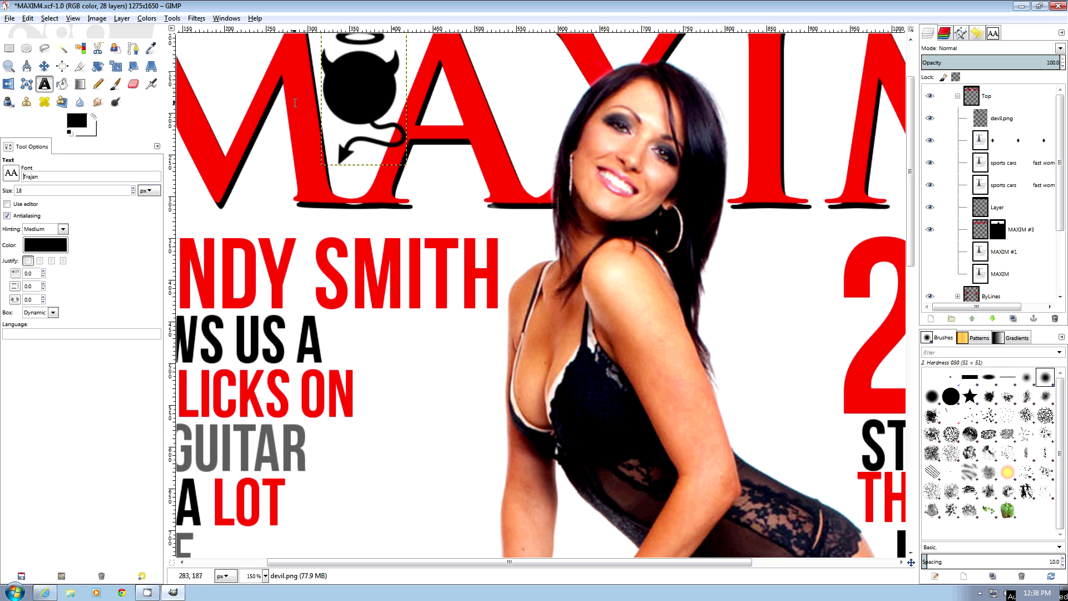
click(345, 87)
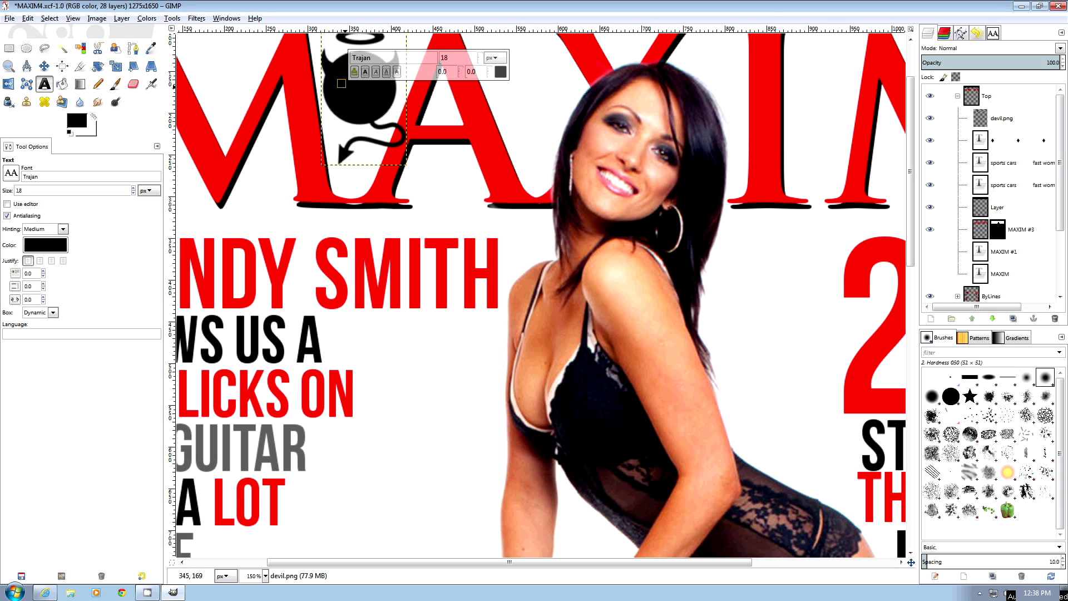
text(m)
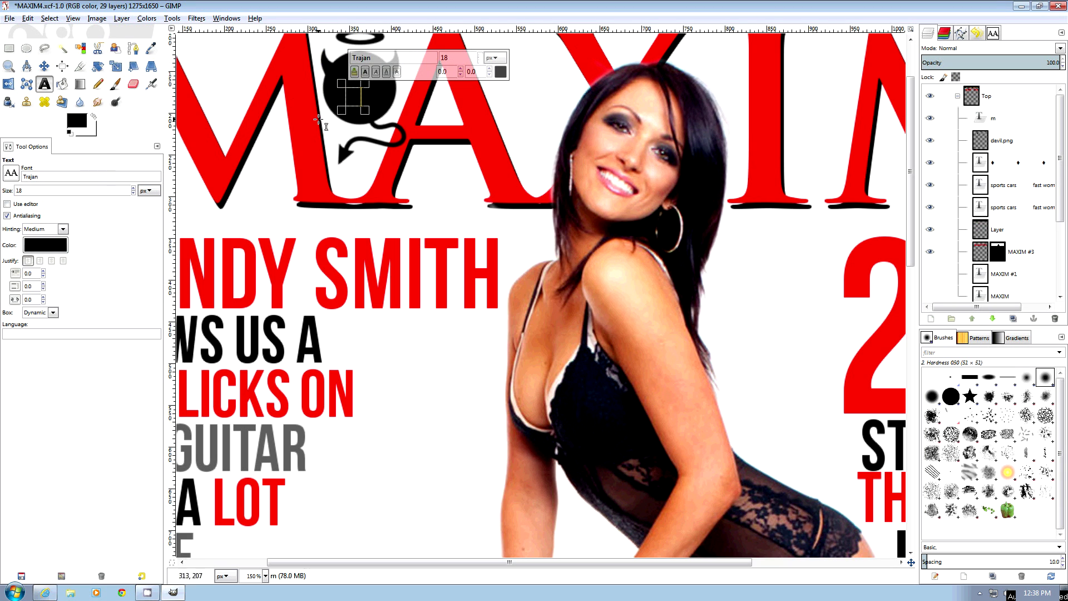
click(45, 244)
click(193, 188)
click(202, 230)
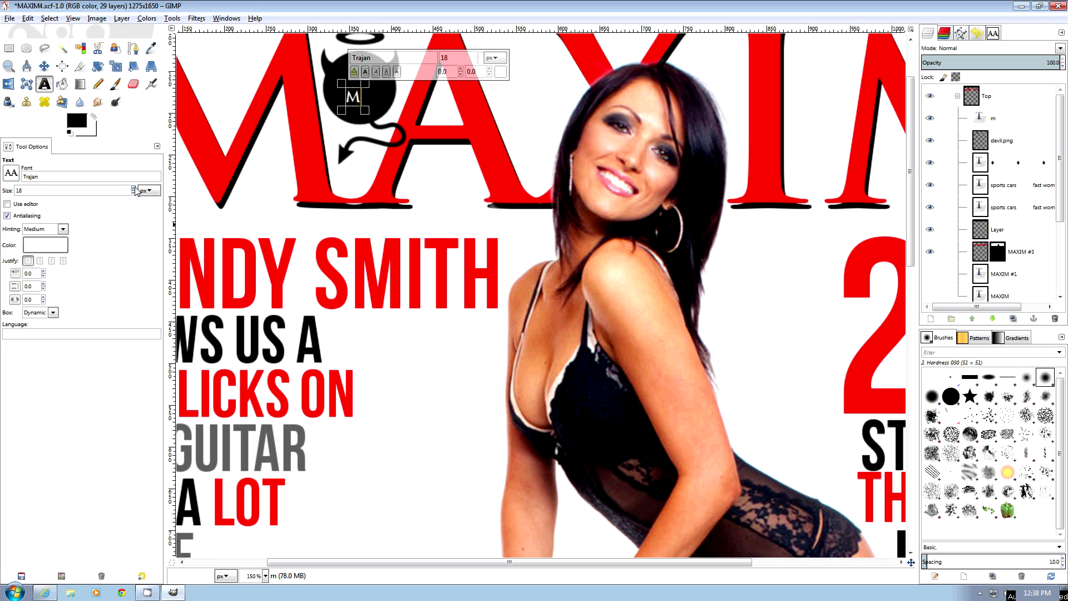
- Enlarge the white M to about 65 px and center it on the devil's head
drag(134, 188, 134, 188)
click(43, 66)
drag(366, 122, 352, 87)
click(45, 83)
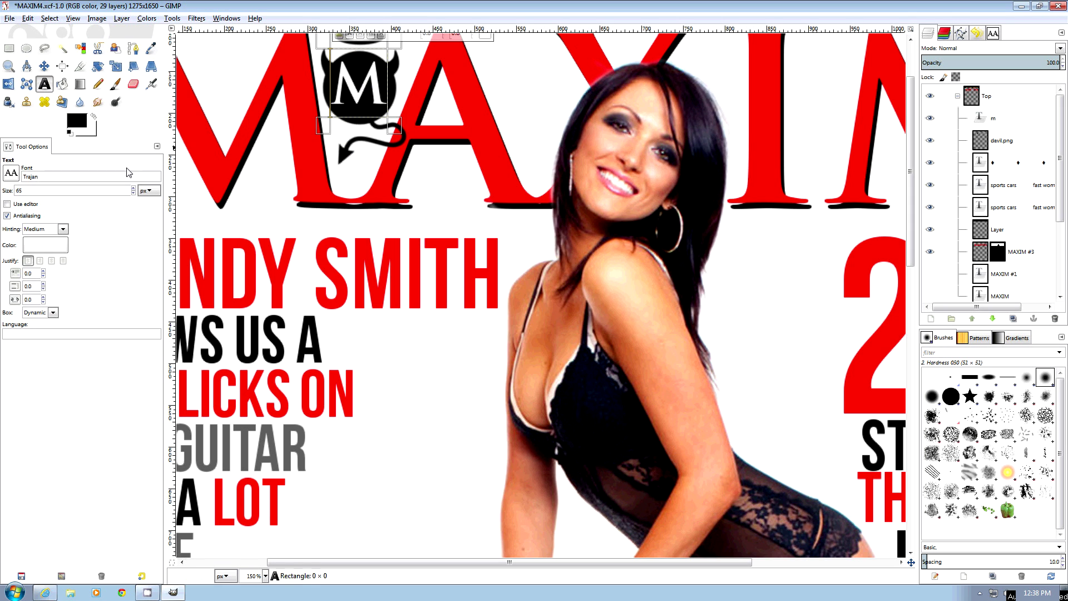
click(44, 66)
drag(340, 80, 348, 95)
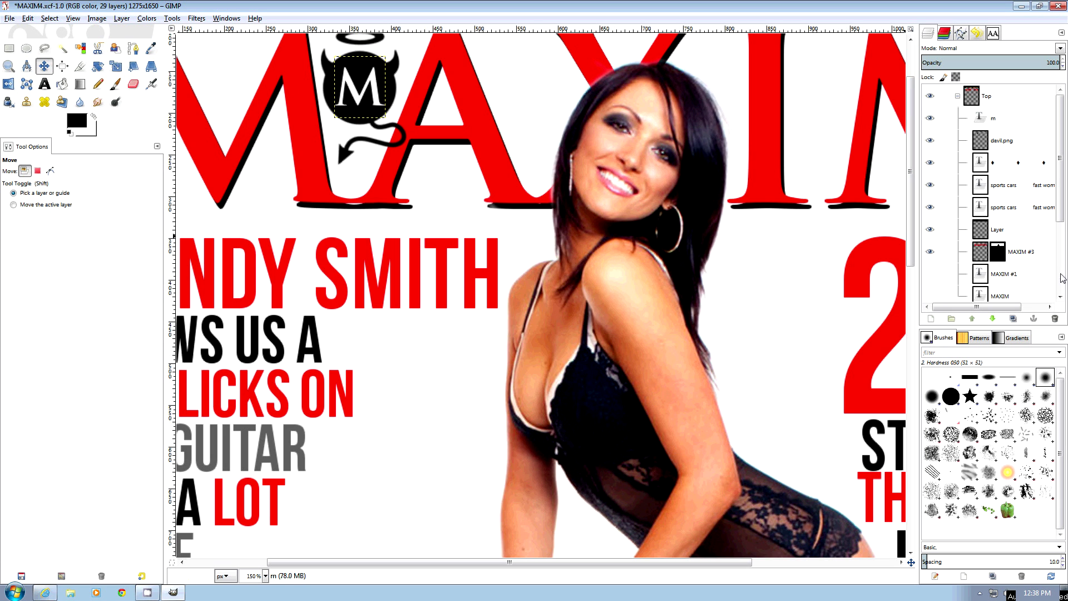
- Select the Background layer and fit the whole cover in view
click(1063, 290)
click(996, 298)
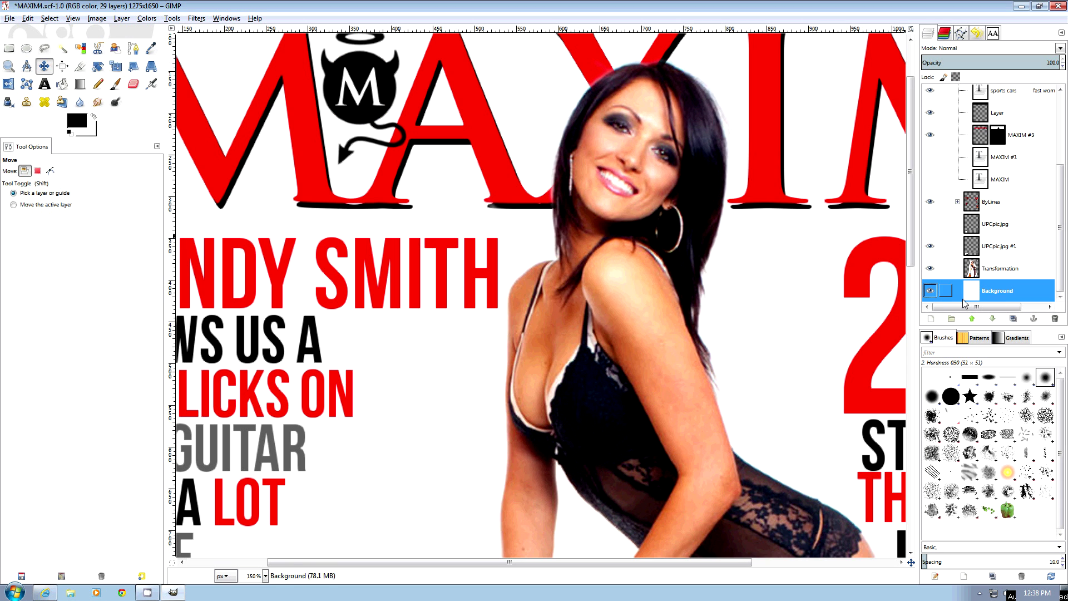
key(ctrl+shift+j)
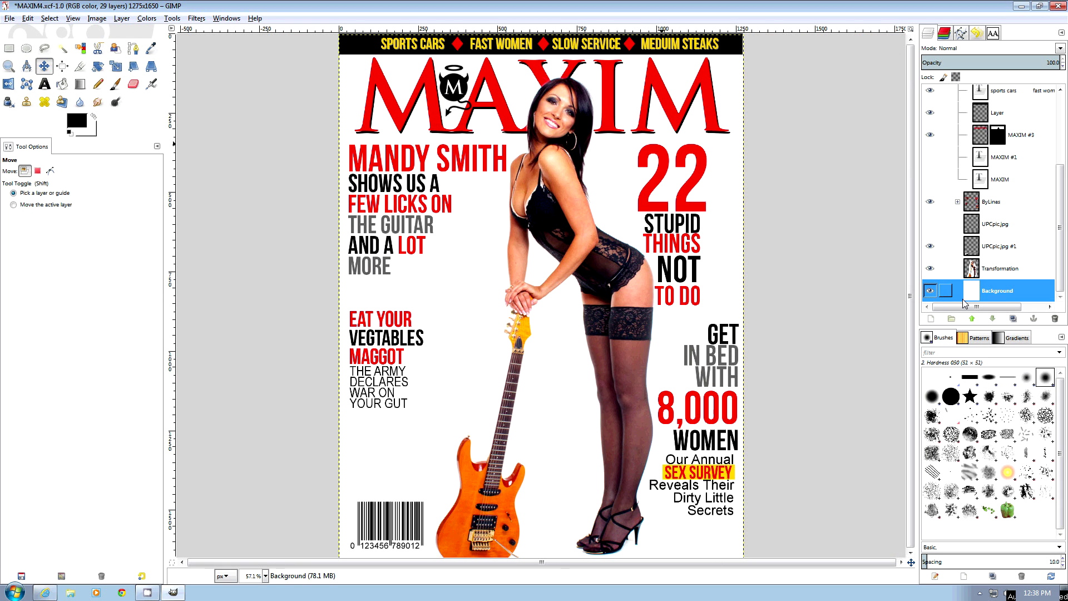